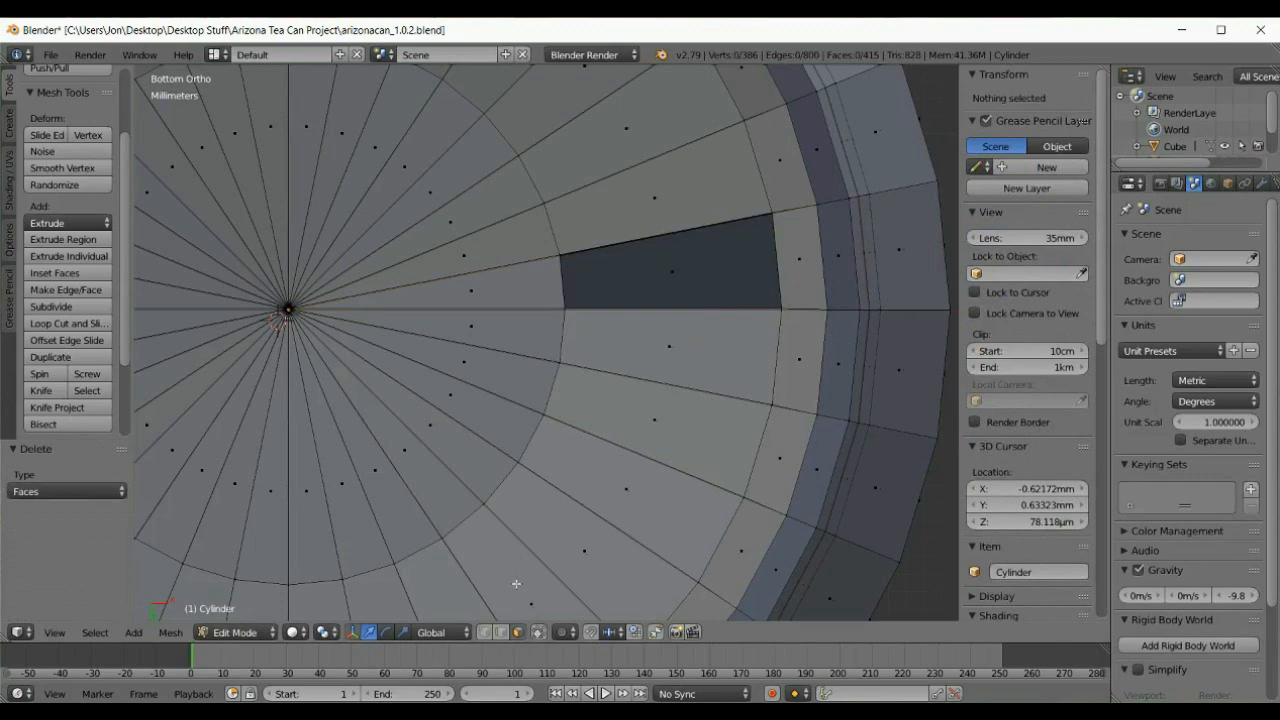
# Step: Fill the inner half of the wedge-shaped hole in the can's bottom with a face between four vertices
pyautogui.click(485, 632)
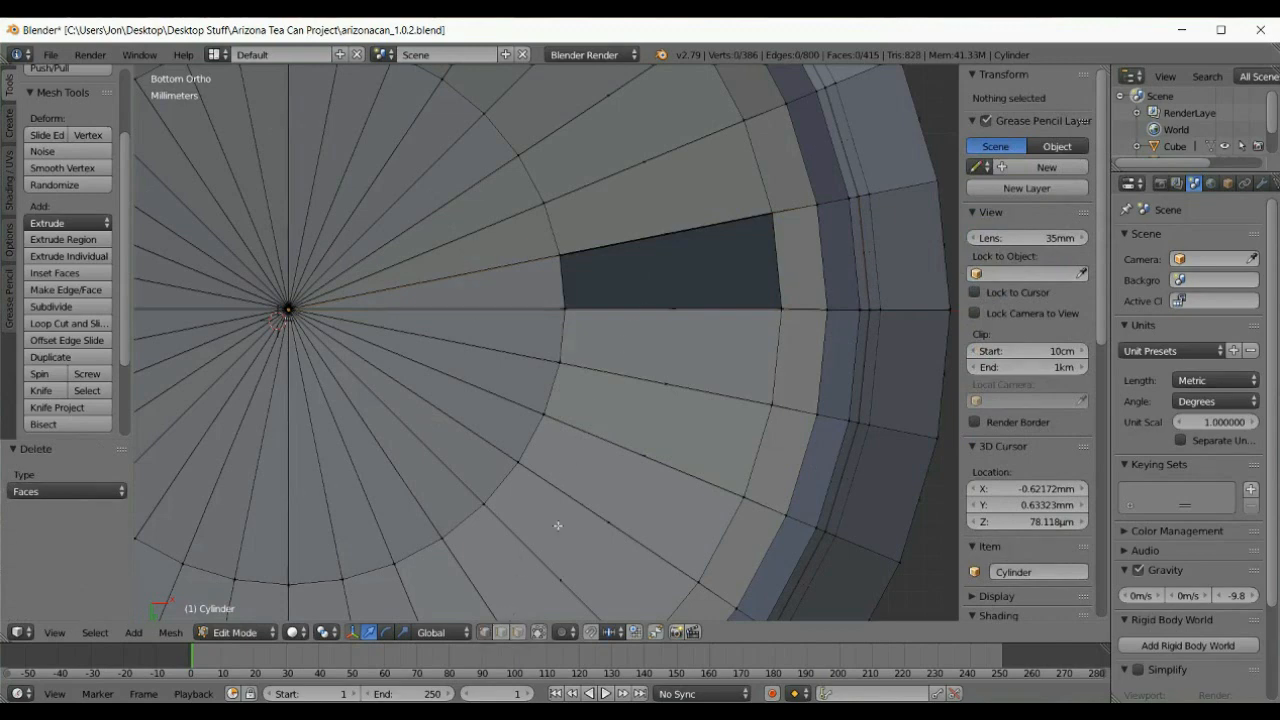
pyautogui.click(667, 235)
pyautogui.keyDown('shift'); pyautogui.click(669, 306); pyautogui.keyUp('shift')
pyautogui.keyDown('shift'); pyautogui.click(561, 307); pyautogui.keyUp('shift')
pyautogui.keyDown('shift'); pyautogui.click(562, 259); pyautogui.keyUp('shift')
pyautogui.press('f')
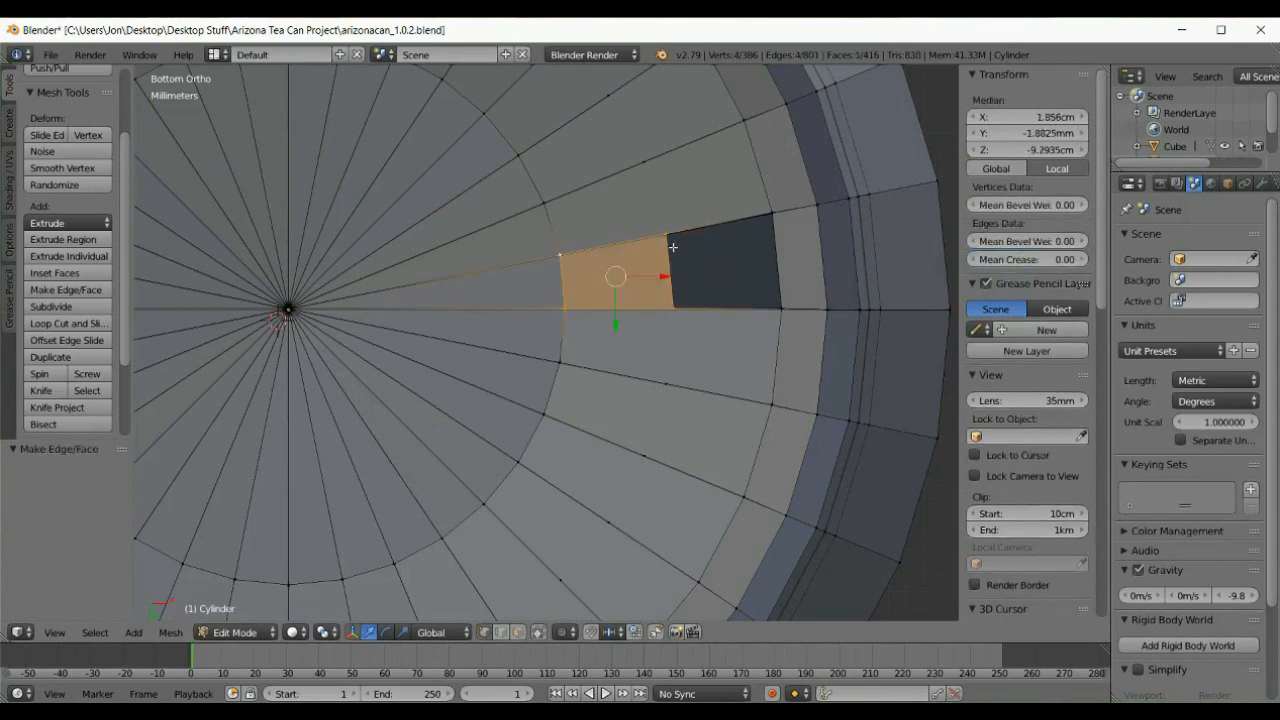
# Step: Fill the remaining outer half of the hole with a face between its four corner vertices
pyautogui.click(684, 237)
pyautogui.keyDown('shift'); pyautogui.click(766, 215); pyautogui.keyUp('shift')
pyautogui.keyDown('shift'); pyautogui.click(771, 289); pyautogui.keyUp('shift')
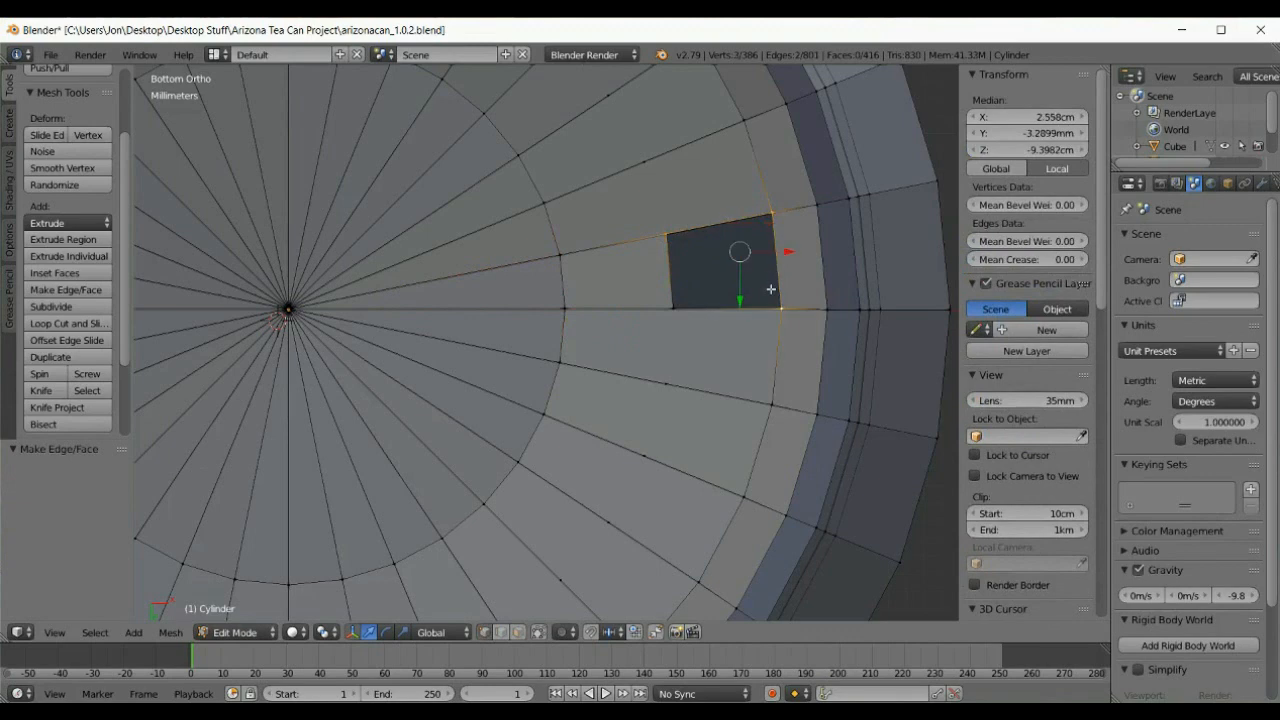
pyautogui.press('f')
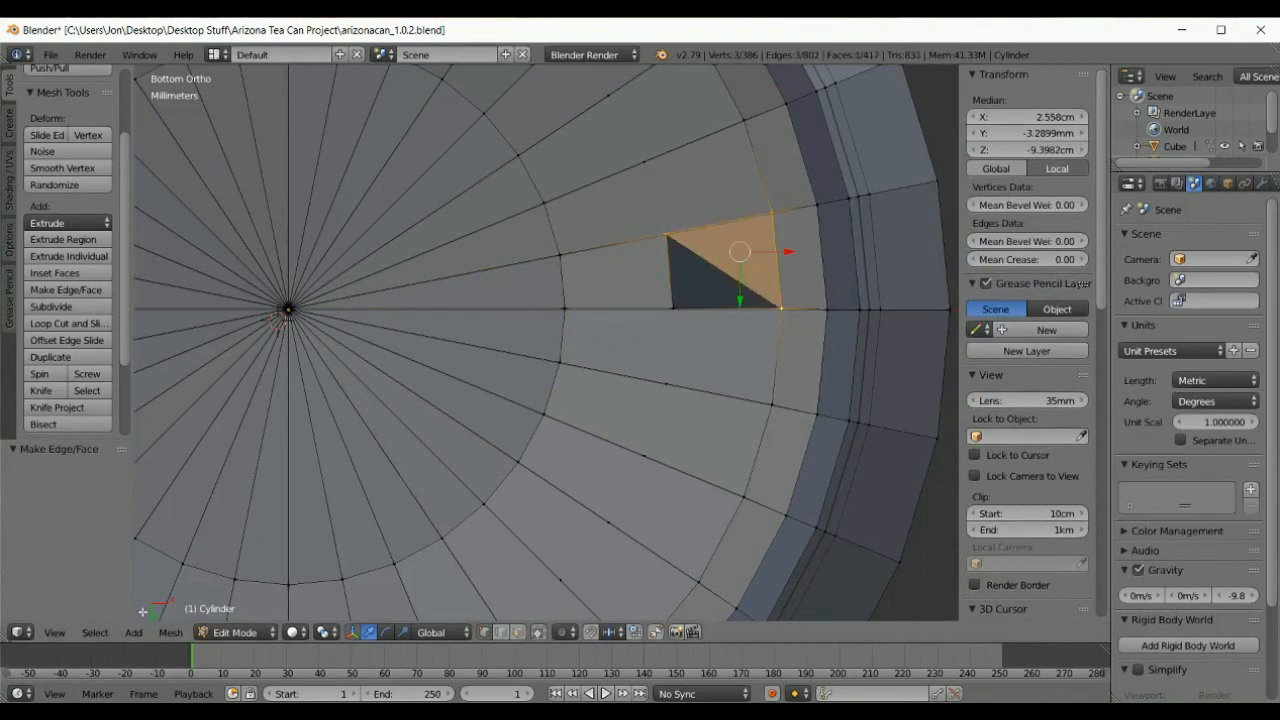
pyautogui.click(168, 632)
pyautogui.click(186, 612)
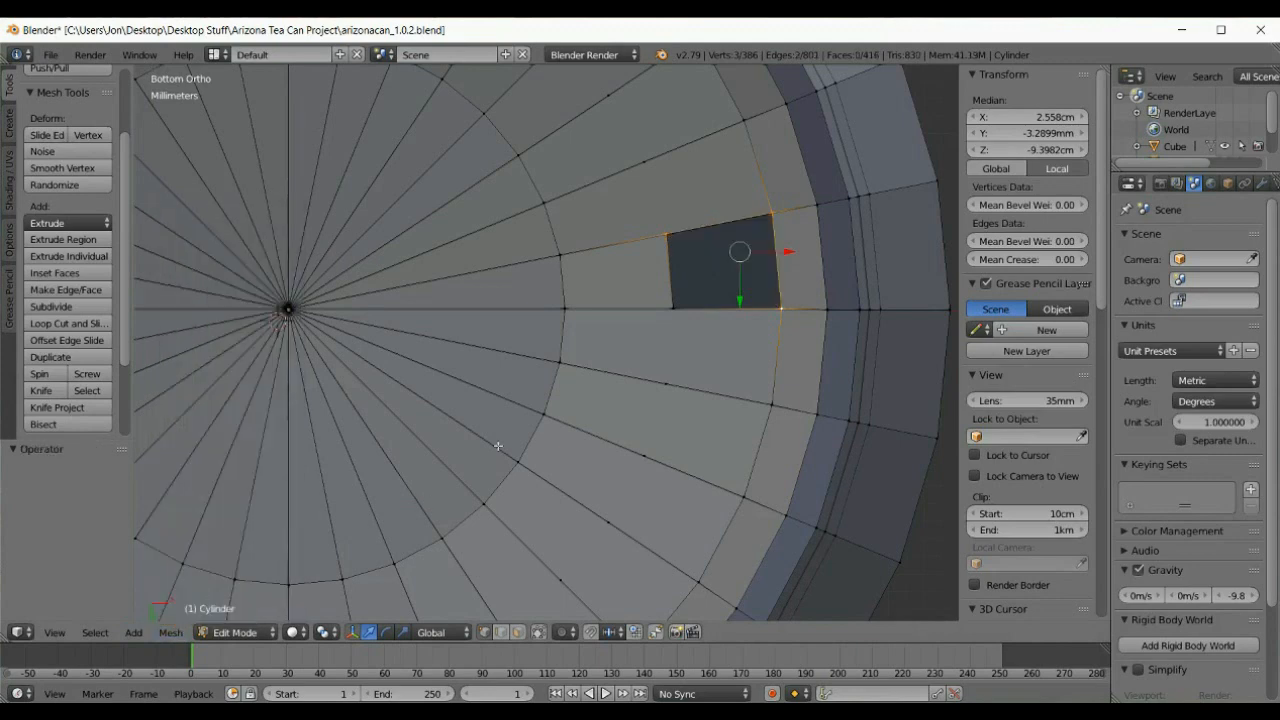
pyautogui.keyDown('shift'); pyautogui.rightClick(661, 299); pyautogui.keyUp('shift')
pyautogui.press('f')
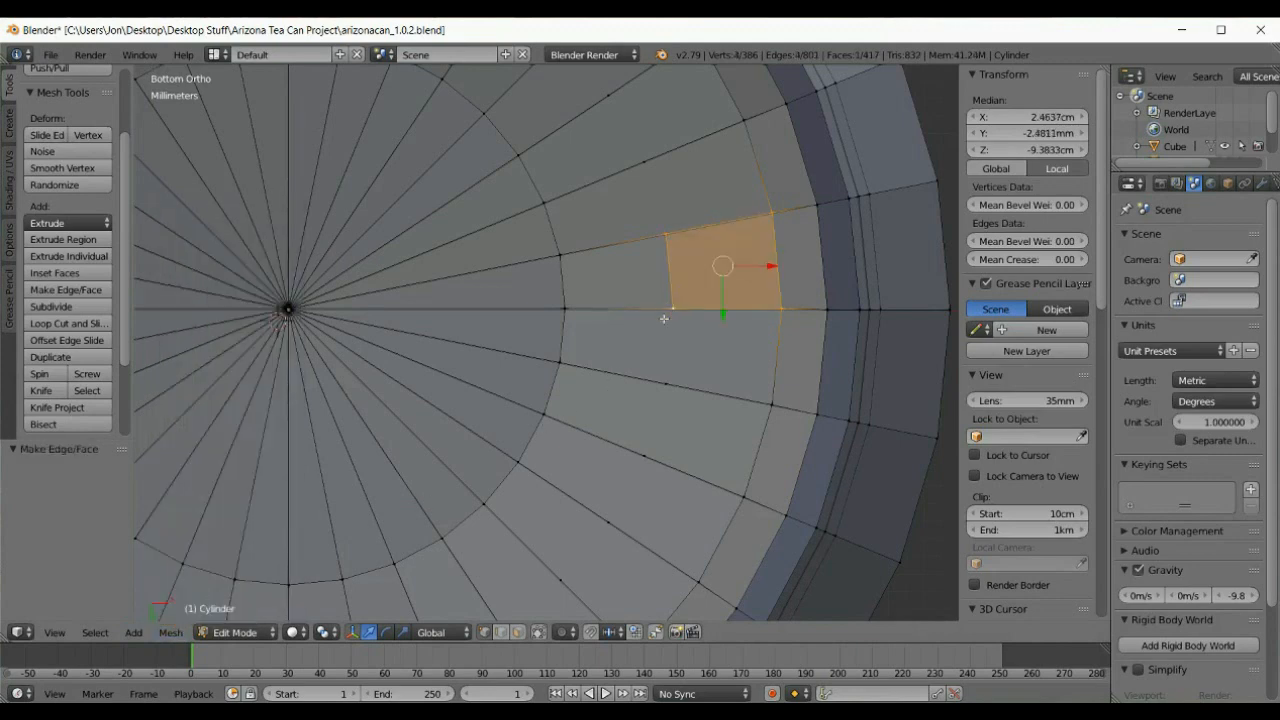
# Step: Delete the neighbouring undivided face just below the two newly filled faces on the can's bottom
pyautogui.click(518, 634)
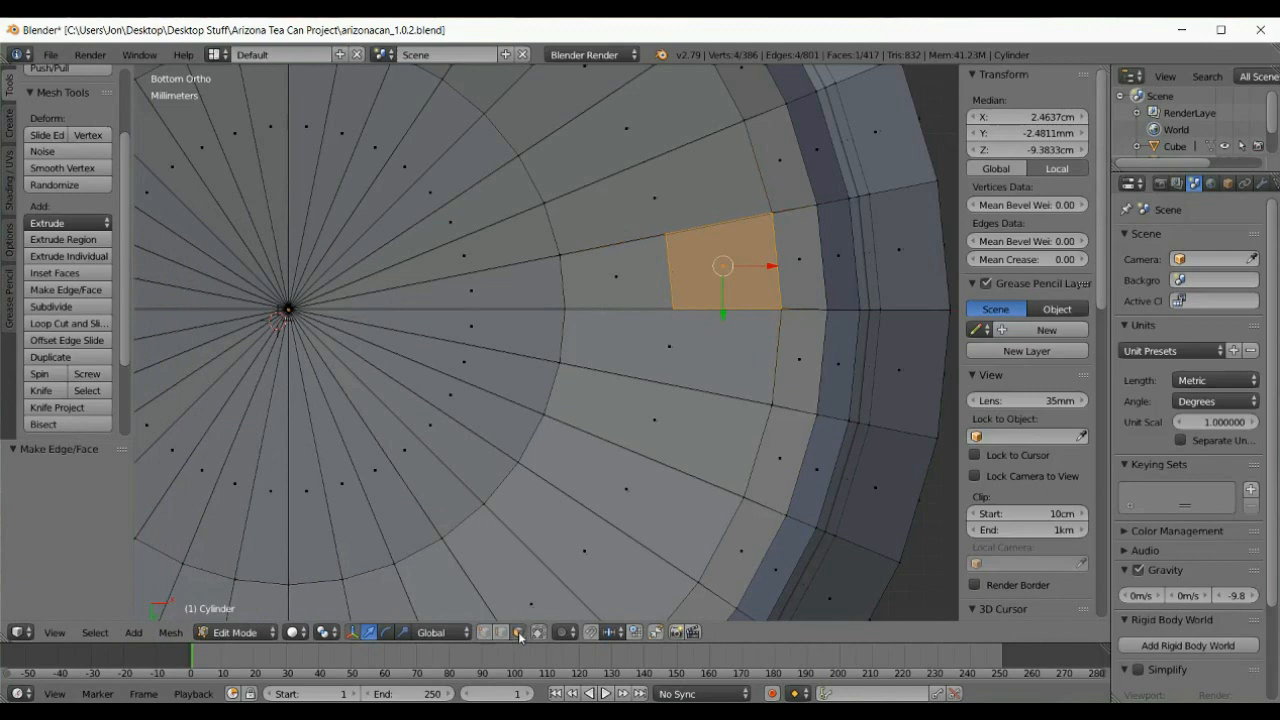
pyautogui.rightClick(672, 347)
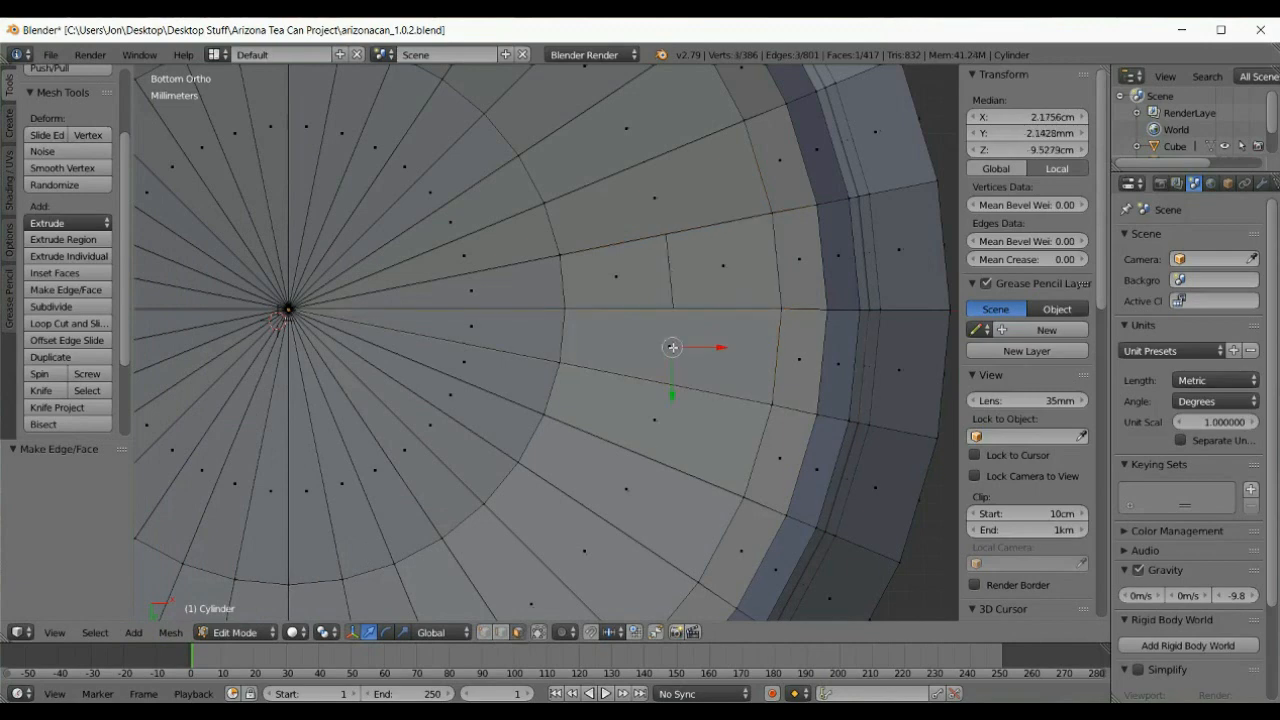
pyautogui.rightClick(672, 347)
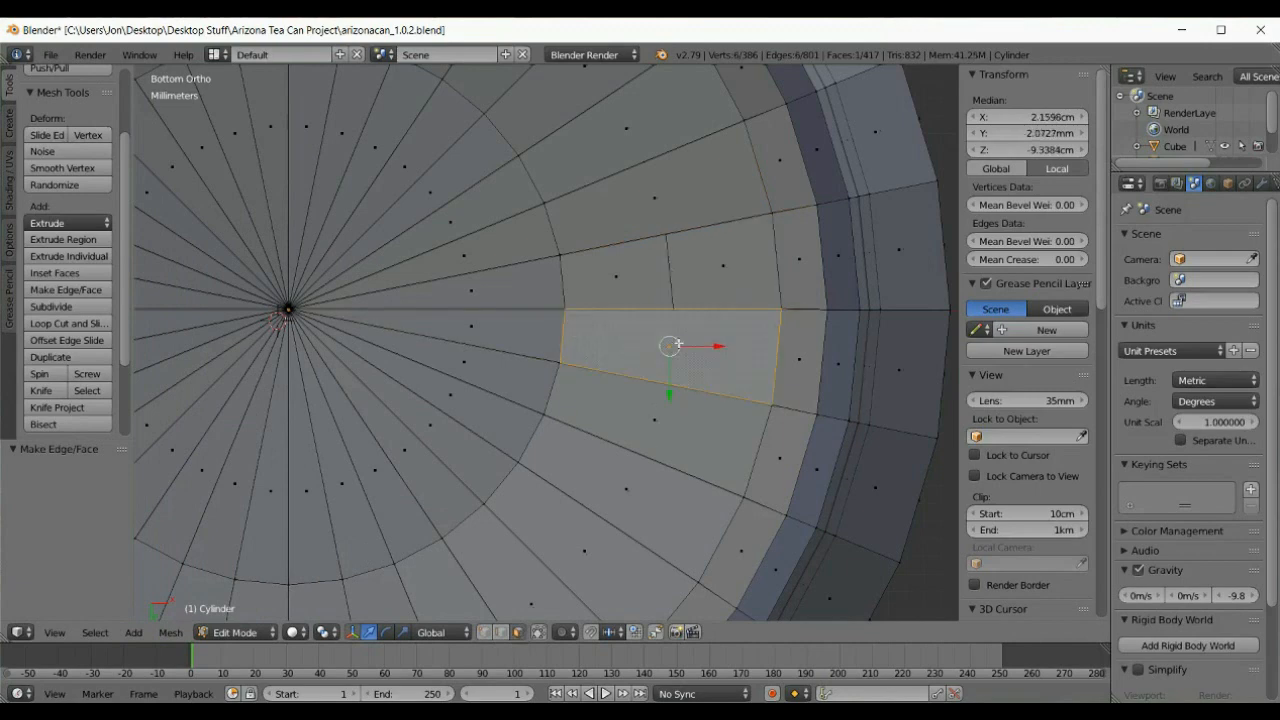
pyautogui.press('x')
pyautogui.click(674, 344)
# Step: Fill the inner half of the newly opened hole with a face using the midpoint and inner-ring vertices
pyautogui.click(485, 632)
pyautogui.rightClick(660, 380)
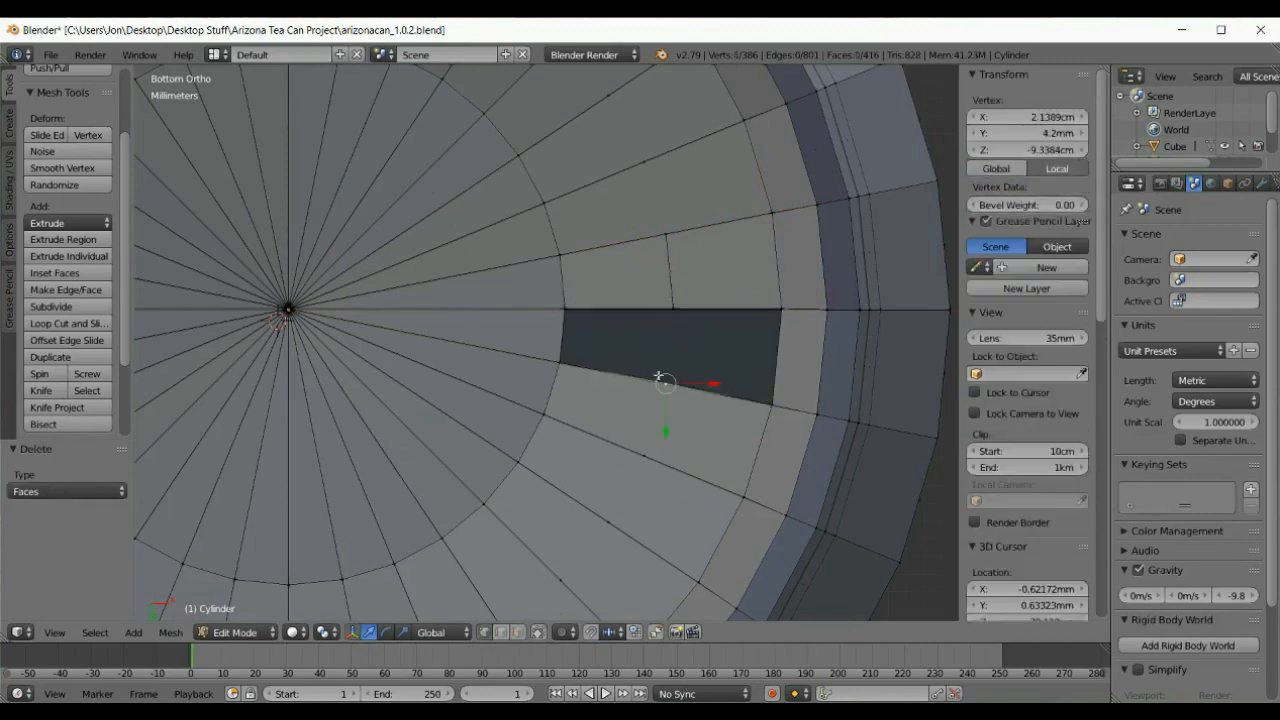
pyautogui.keyDown('shift'); pyautogui.rightClick(667, 314); pyautogui.keyUp('shift')
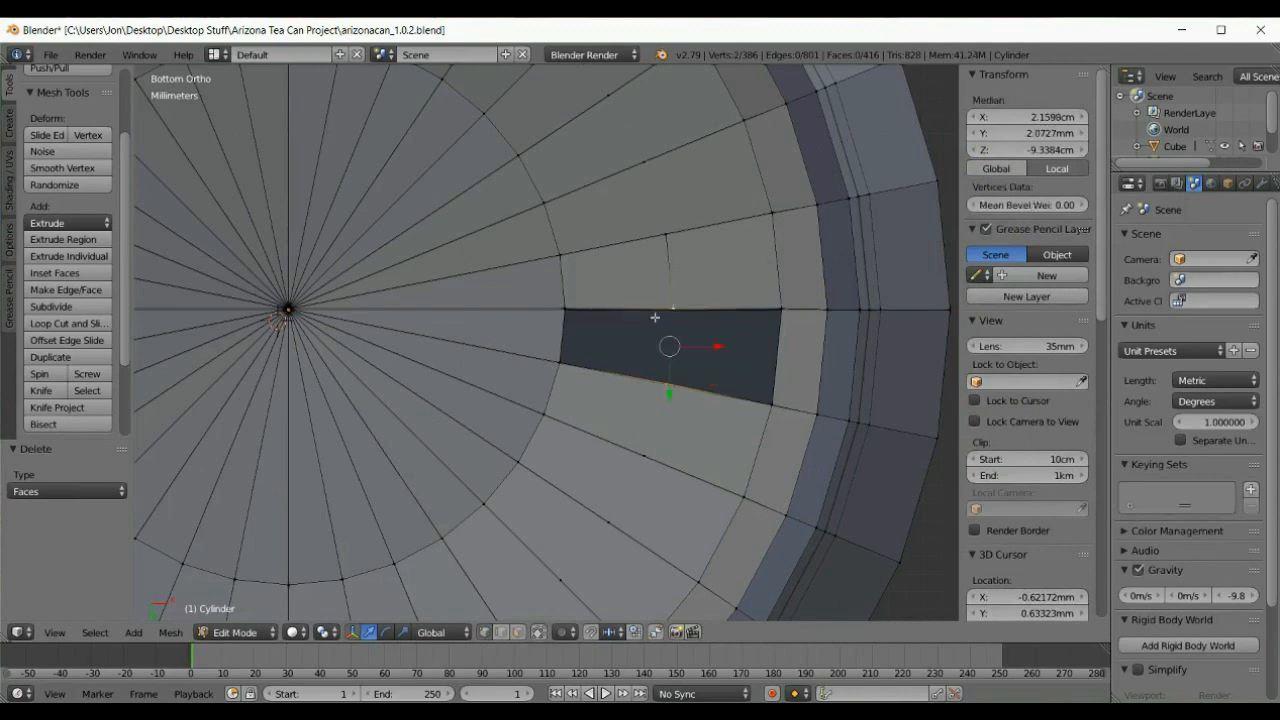
pyautogui.keyDown('shift'); pyautogui.rightClick(571, 323); pyautogui.keyUp('shift')
pyautogui.keyDown('shift'); pyautogui.rightClick(581, 366); pyautogui.keyUp('shift')
pyautogui.press('f')
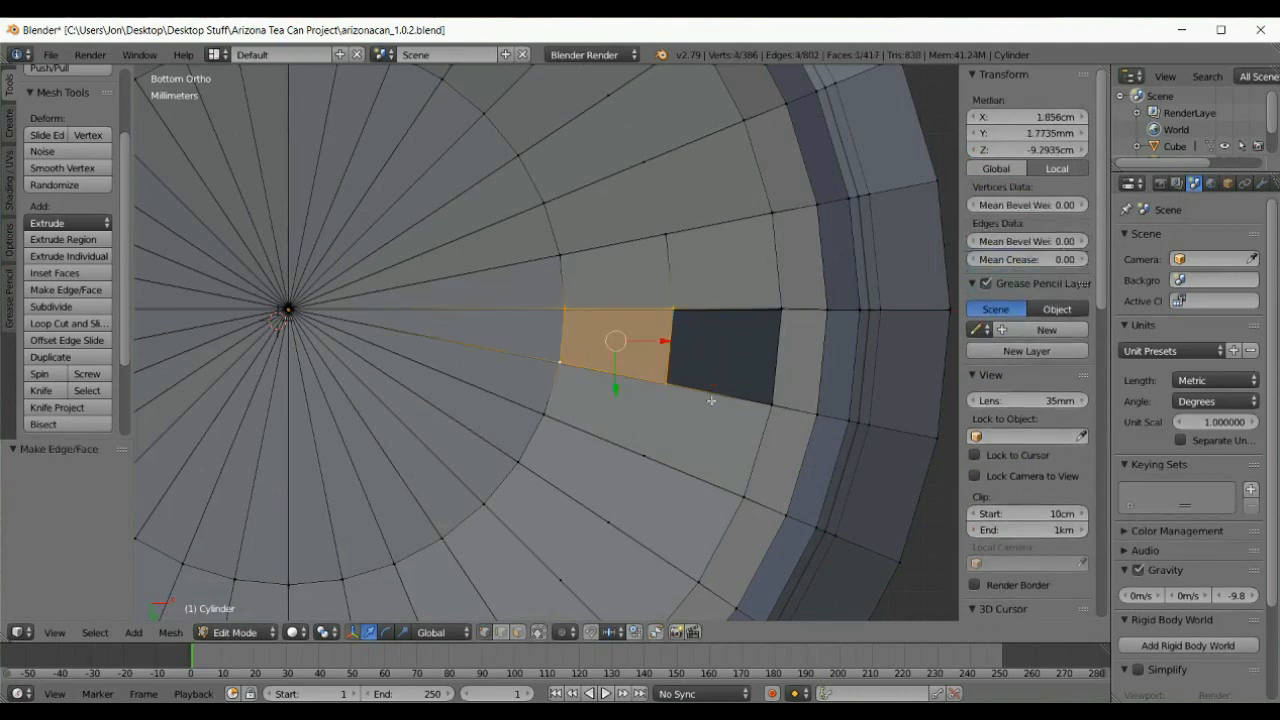
# Step: Close the outer half of that hole with a face between the midpoint and outer-ring vertices
pyautogui.rightClick(760, 403)
pyautogui.keyDown('shift'); pyautogui.rightClick(777, 316); pyautogui.keyUp('shift')
pyautogui.keyDown('shift'); pyautogui.rightClick(690, 316); pyautogui.keyUp('shift')
pyautogui.keyDown('shift'); pyautogui.rightClick(679, 375); pyautogui.keyUp('shift')
pyautogui.press('f')
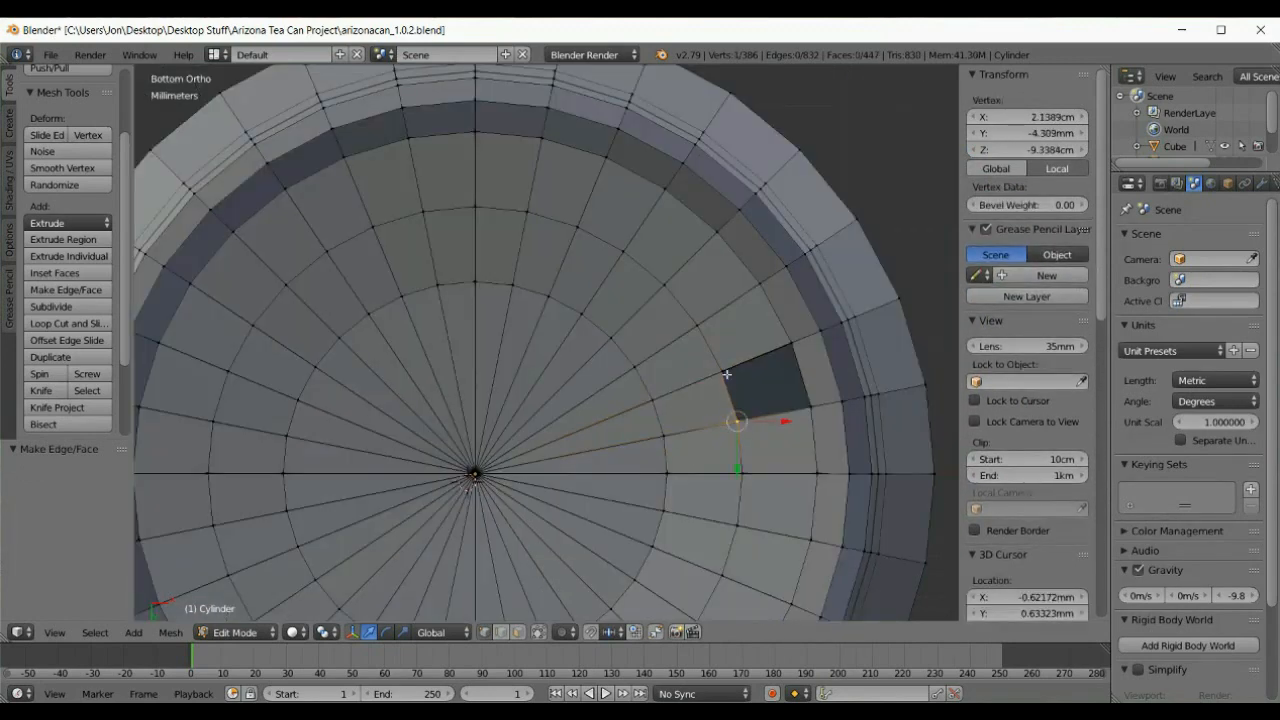
# Step: Fill the last open quad in the outer band of the can's bottom with a four-vertex face
pyautogui.keyDown('shift'); pyautogui.rightClick(790, 345); pyautogui.keyUp('shift')
pyautogui.keyDown('shift'); pyautogui.rightClick(802, 406); pyautogui.keyUp('shift')
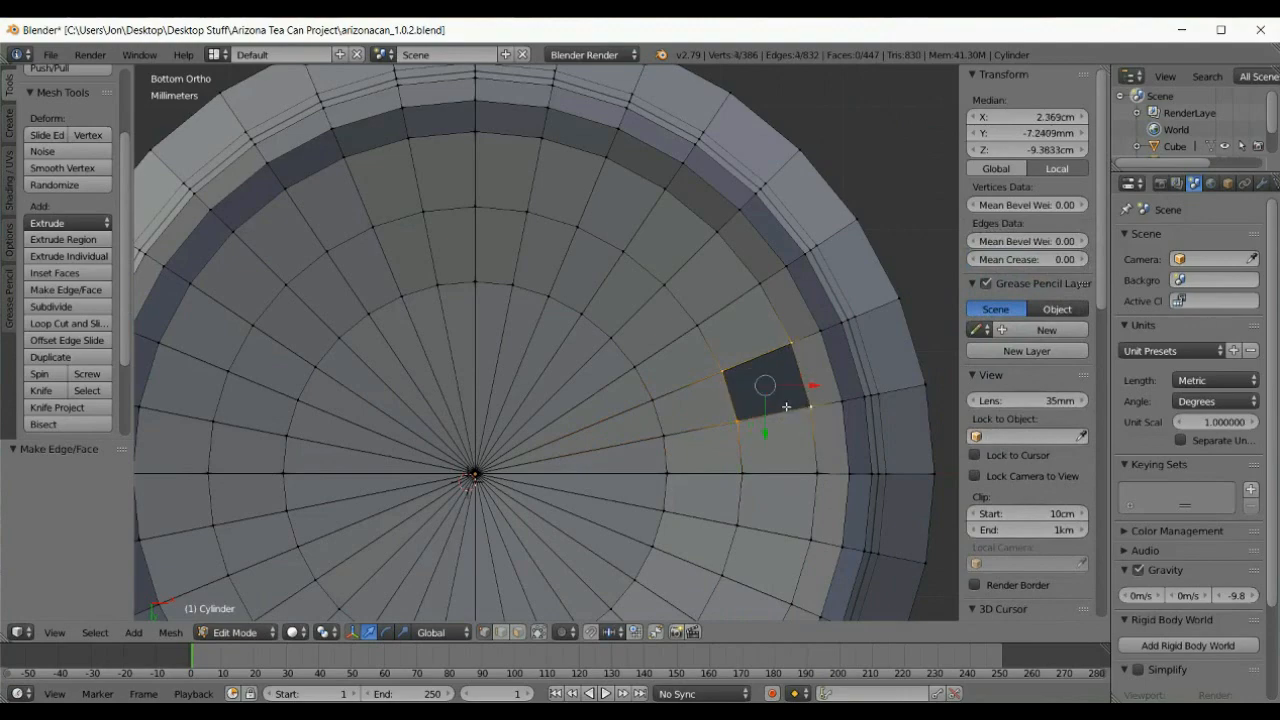
pyautogui.press('f')
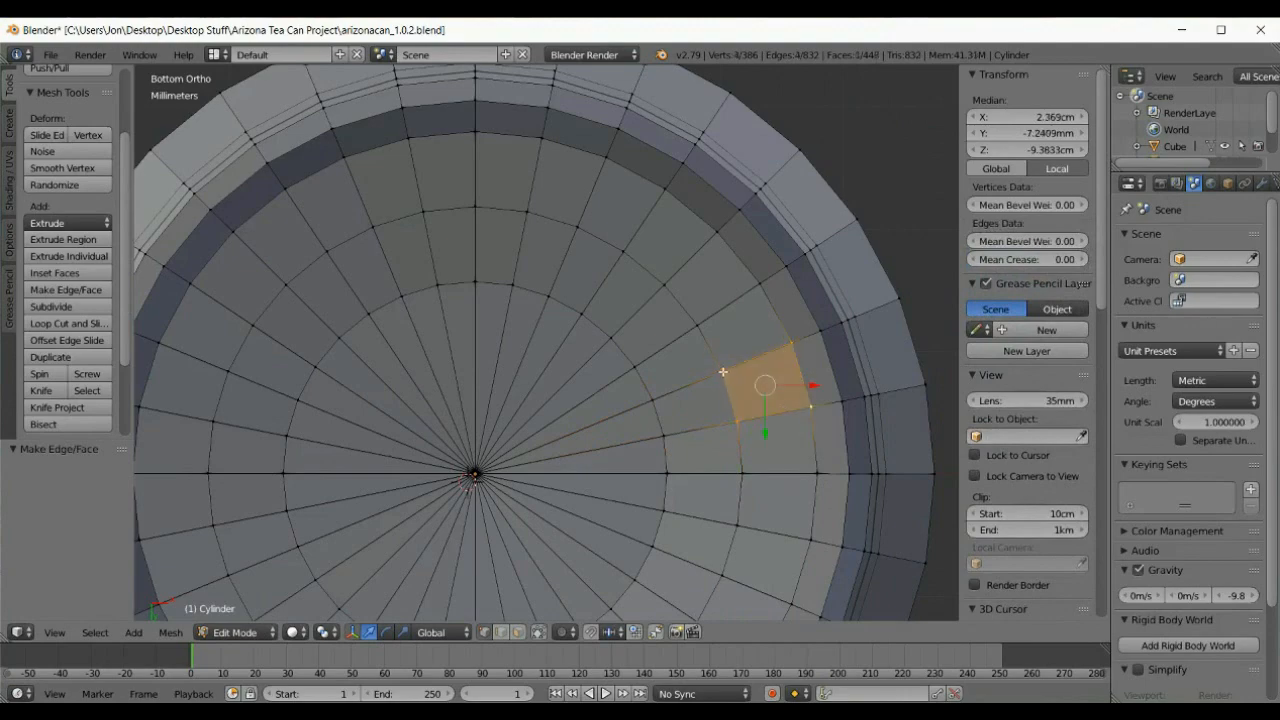
# Step: Select every vertex of the middle ring on the can's bottom and raise the ring 0.153 mm along Z
pyautogui.rightClick(723, 370)
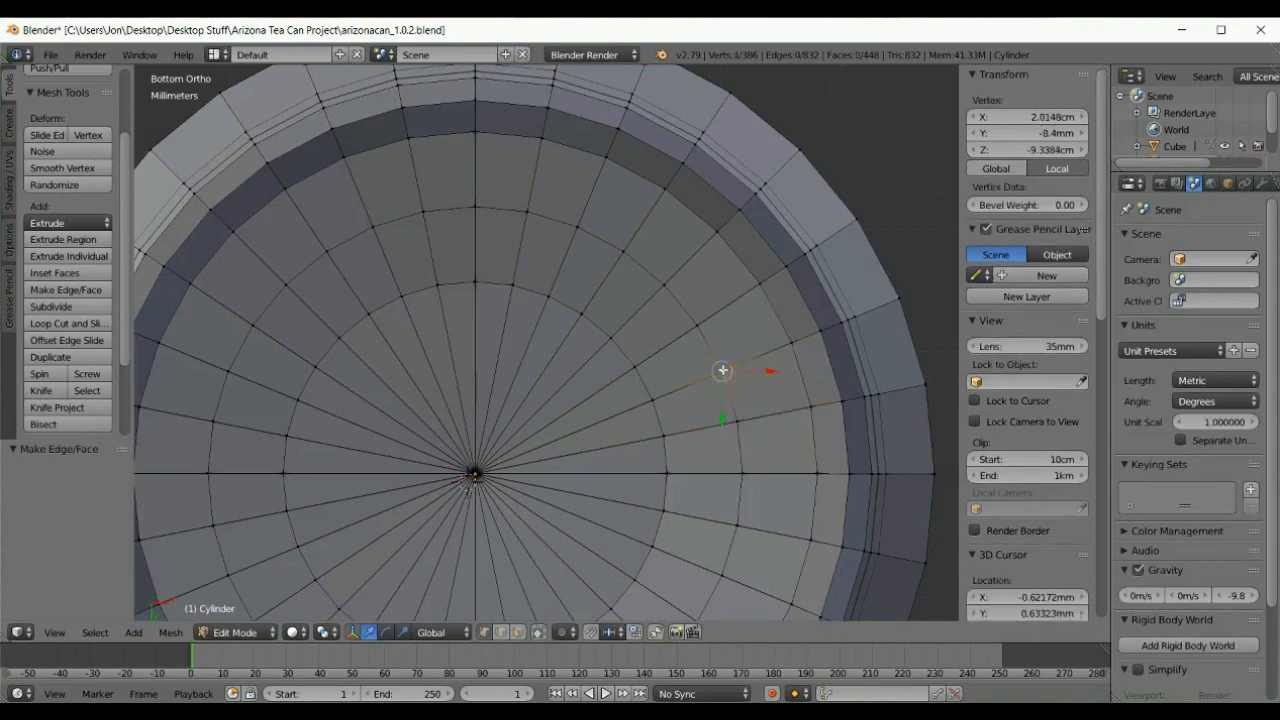
pyautogui.keyDown('shift'); pyautogui.rightClick(702, 326); pyautogui.keyUp('shift')
pyautogui.keyDown('shift'); pyautogui.rightClick(663, 287); pyautogui.keyUp('shift')
pyautogui.keyDown('shift'); pyautogui.rightClick(620, 255); pyautogui.keyUp('shift')
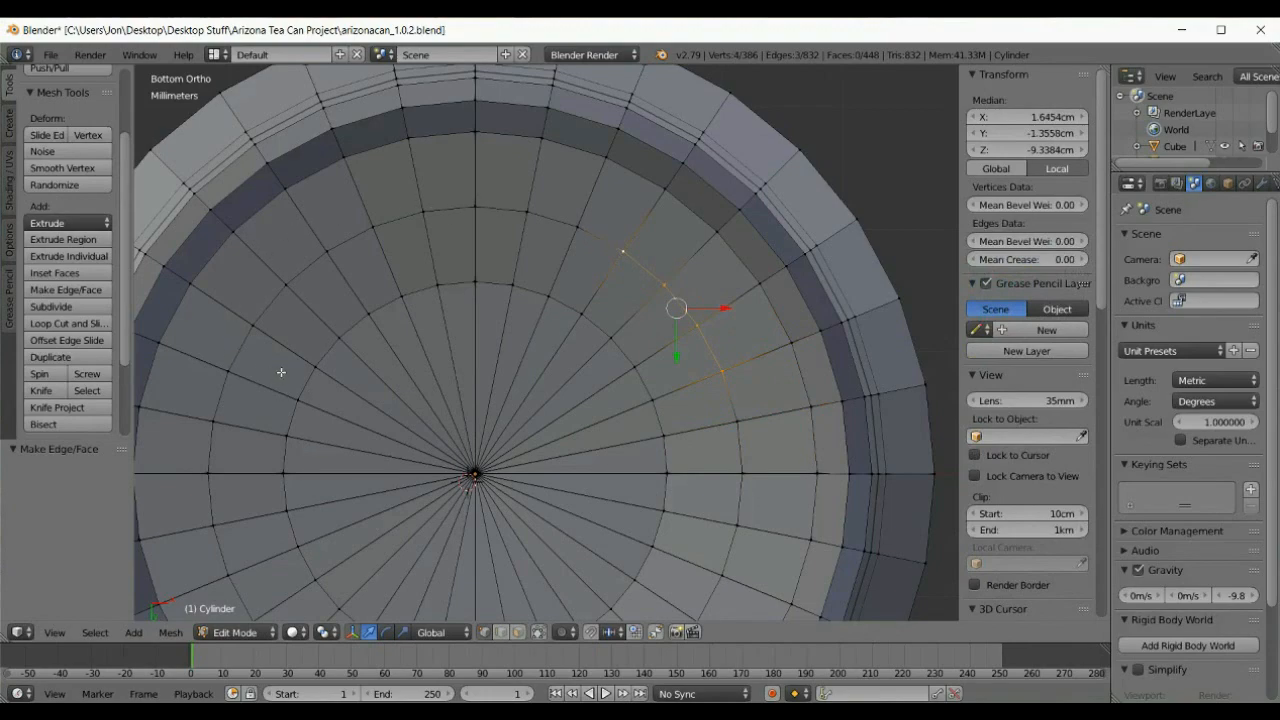
pyautogui.scroll(-2, 300, 372)
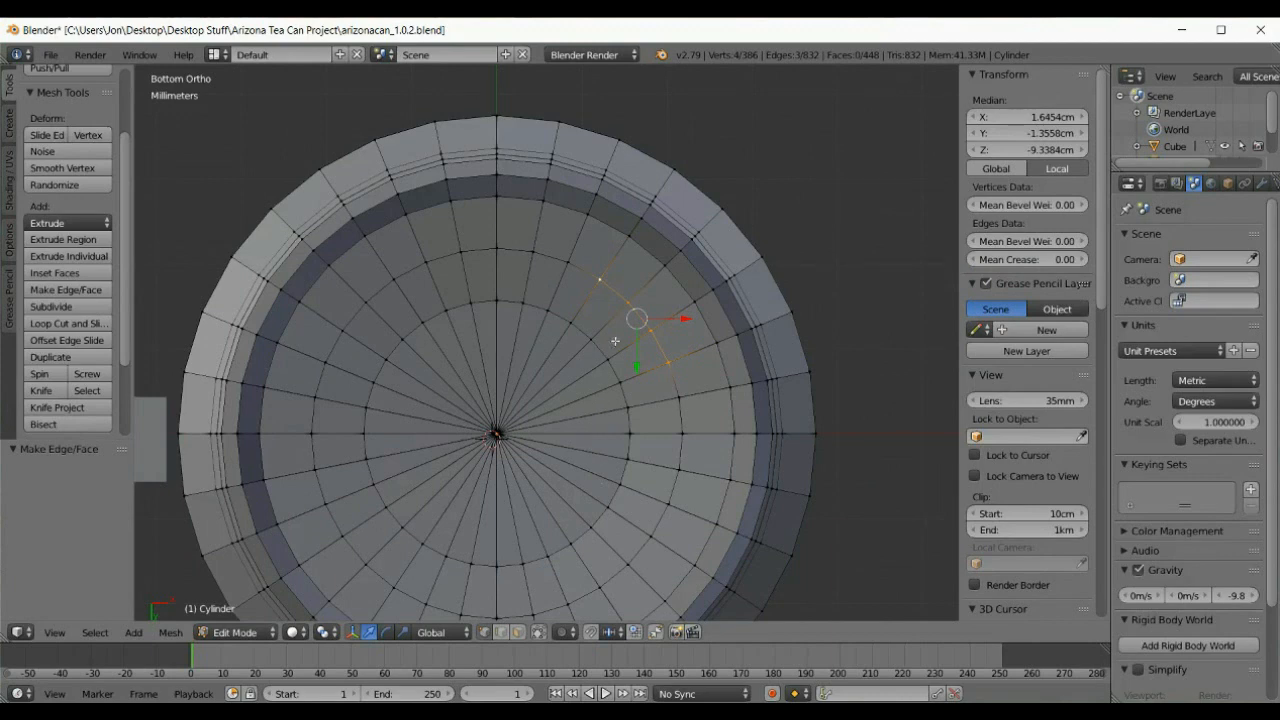
pyautogui.scroll(2, 610, 320)
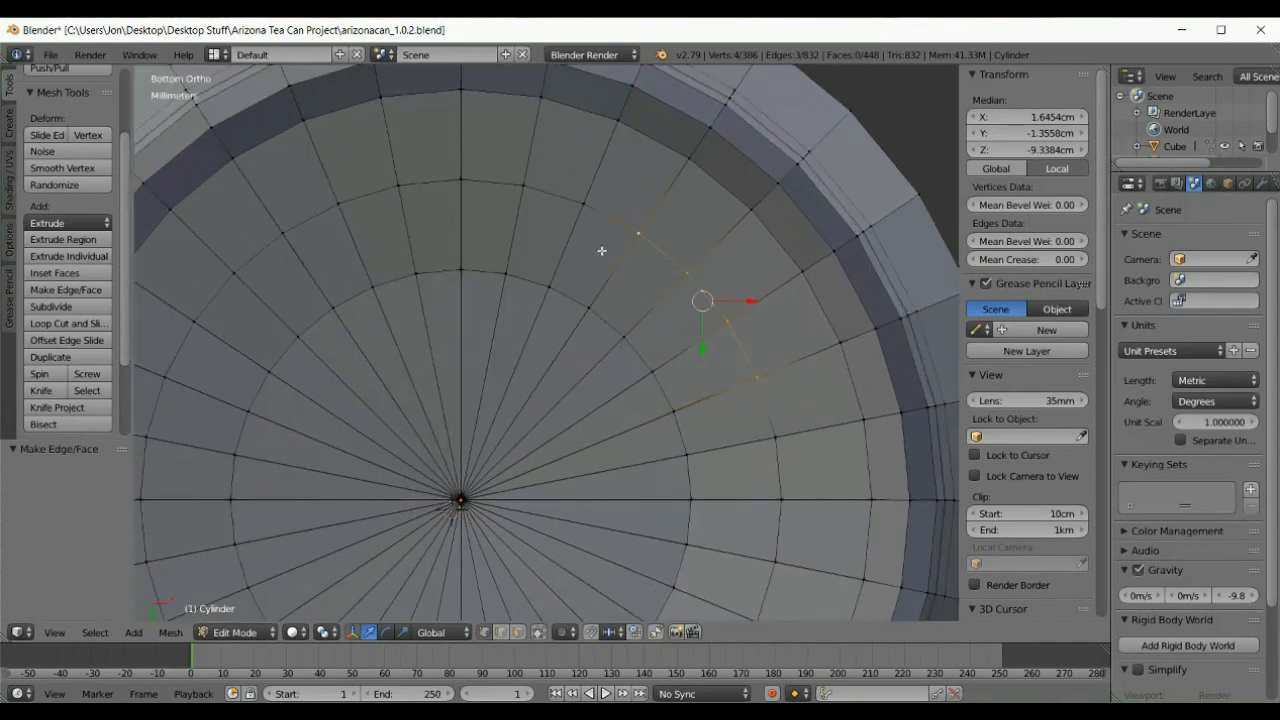
pyautogui.keyDown('shift'); pyautogui.rightClick(586, 208); pyautogui.keyUp('shift')
pyautogui.keyDown('shift'); pyautogui.rightClick(529, 196); pyautogui.keyUp('shift')
pyautogui.keyDown('shift'); pyautogui.rightClick(465, 190); pyautogui.keyUp('shift')
pyautogui.keyDown('shift'); pyautogui.rightClick(398, 185); pyautogui.keyUp('shift')
pyautogui.keyDown('shift'); pyautogui.rightClick(339, 204); pyautogui.keyUp('shift')
pyautogui.keyDown('shift'); pyautogui.rightClick(283, 234); pyautogui.keyUp('shift')
pyautogui.keyDown('shift'); pyautogui.rightClick(232, 273); pyautogui.keyUp('shift')
pyautogui.keyDown('shift'); pyautogui.rightClick(196, 322); pyautogui.keyUp('shift')
pyautogui.keyDown('shift'); pyautogui.rightClick(166, 375); pyautogui.keyUp('shift')
pyautogui.scroll(-2, 205, 380)
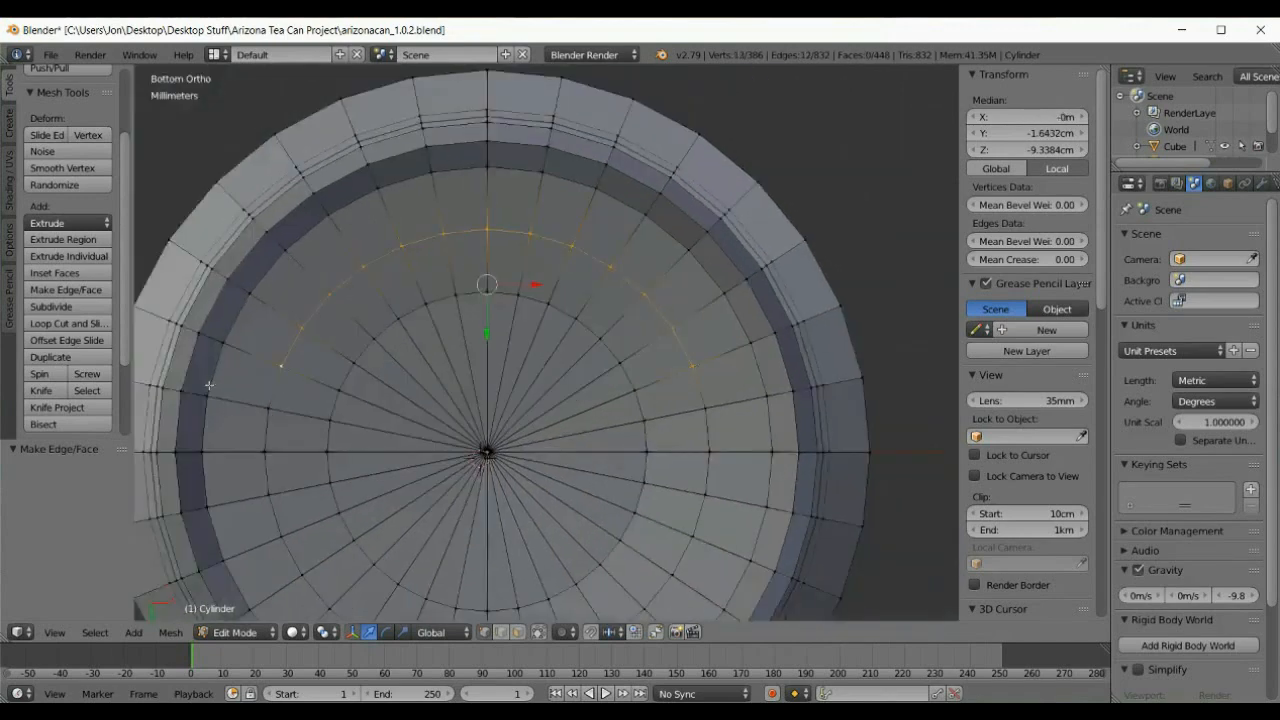
pyautogui.keyDown('shift'); pyautogui.rightClick(258, 417); pyautogui.keyUp('shift')
pyautogui.keyDown('shift'); pyautogui.rightClick(264, 453); pyautogui.keyUp('shift')
pyautogui.keyDown('shift'); pyautogui.rightClick(264, 491); pyautogui.keyUp('shift')
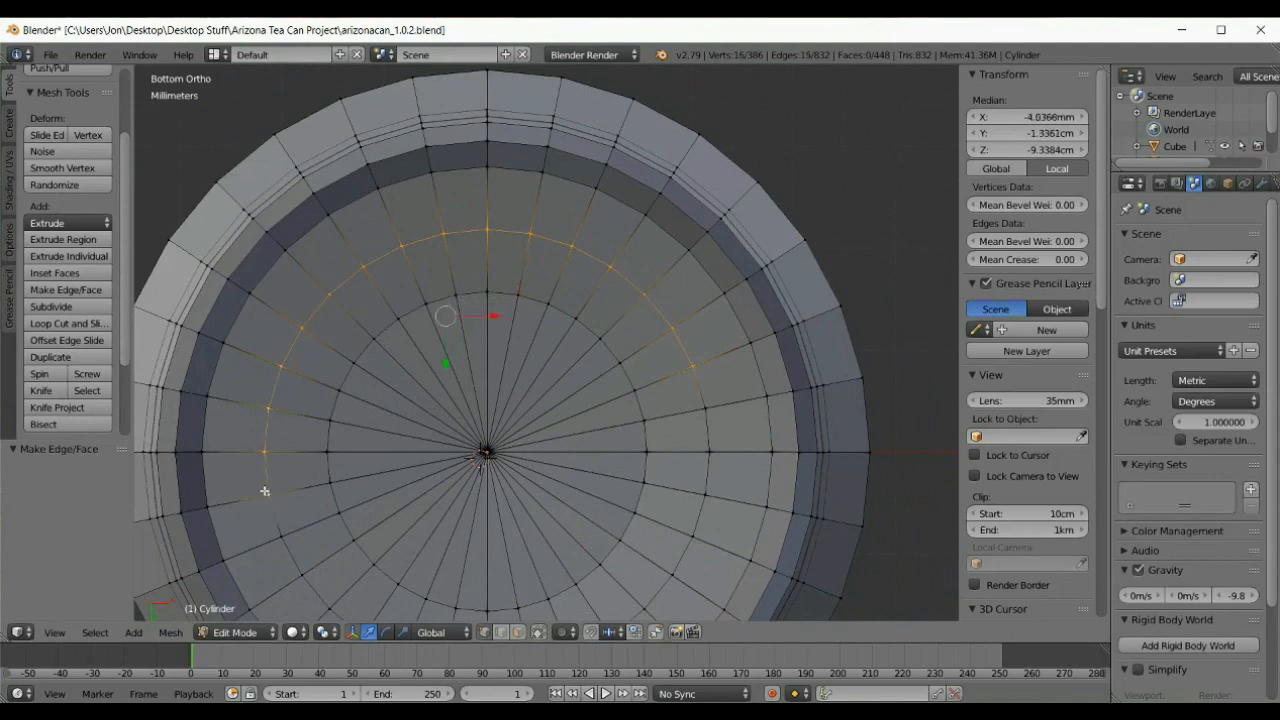
pyautogui.keyDown('ctrl'); pyautogui.scroll(-5, 264, 491); pyautogui.keyUp('ctrl')
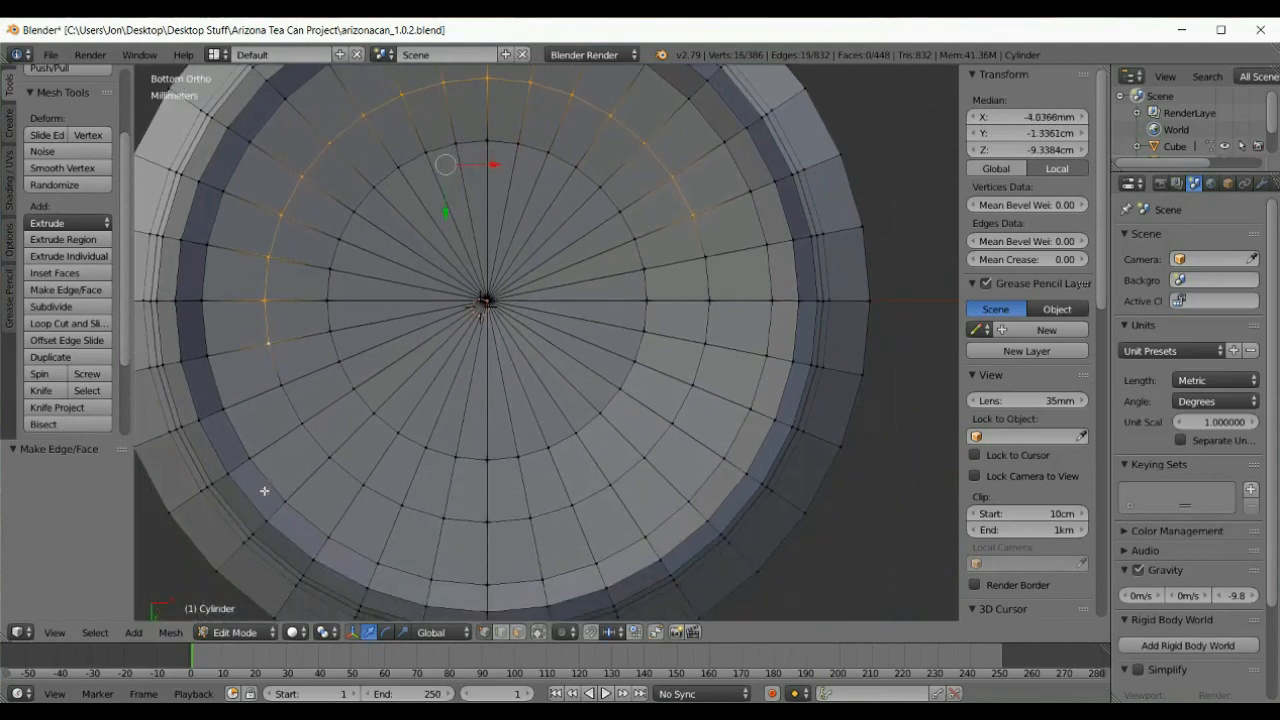
pyautogui.keyDown('shift'); pyautogui.rightClick(272, 394); pyautogui.keyUp('shift')
pyautogui.keyDown('shift'); pyautogui.rightClick(299, 425); pyautogui.keyUp('shift')
pyautogui.keyDown('shift'); pyautogui.rightClick(326, 460); pyautogui.keyUp('shift')
pyautogui.keyDown('shift'); pyautogui.rightClick(360, 488); pyautogui.keyUp('shift')
pyautogui.keyDown('shift'); pyautogui.rightClick(398, 509); pyautogui.keyUp('shift')
pyautogui.keyDown('shift'); pyautogui.rightClick(446, 522); pyautogui.keyUp('shift')
pyautogui.keyDown('shift'); pyautogui.rightClick(488, 524); pyautogui.keyUp('shift')
pyautogui.keyDown('shift'); pyautogui.rightClick(532, 521); pyautogui.keyUp('shift')
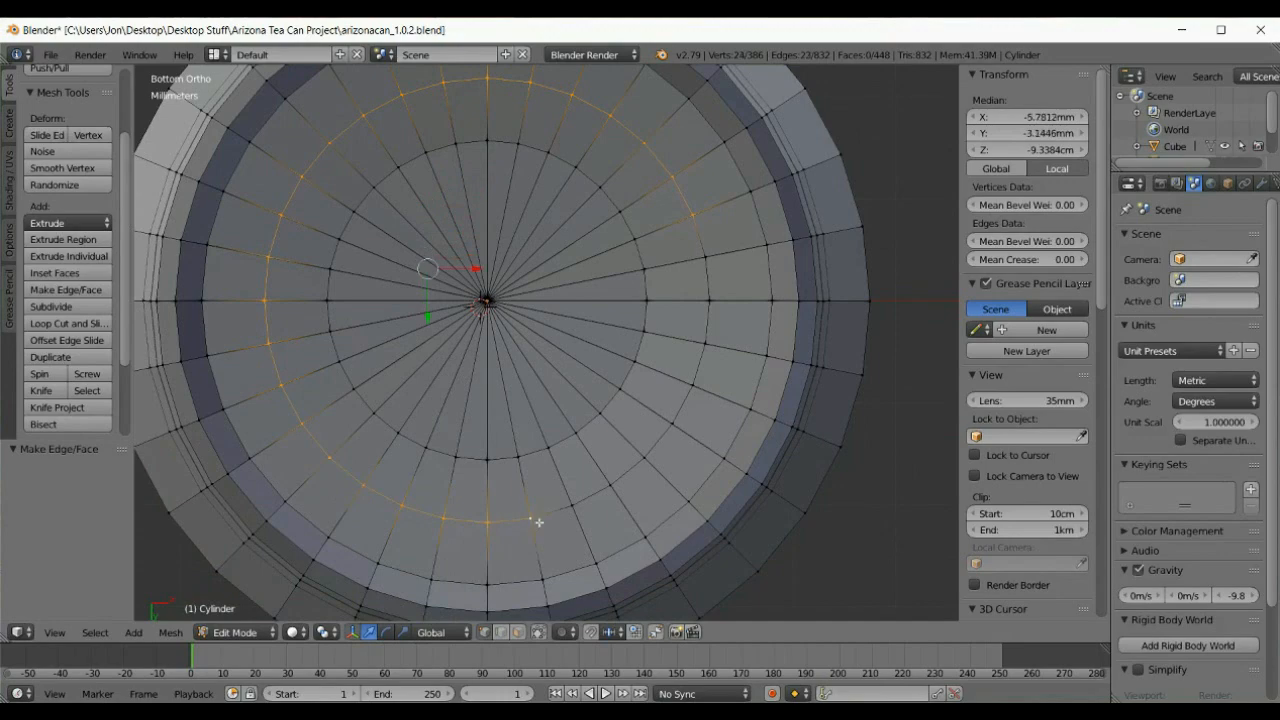
pyautogui.keyDown('shift'); pyautogui.rightClick(575, 507); pyautogui.keyUp('shift')
pyautogui.keyDown('shift'); pyautogui.rightClick(612, 485); pyautogui.keyUp('shift')
pyautogui.keyDown('shift'); pyautogui.rightClick(645, 459); pyautogui.keyUp('shift')
pyautogui.keyDown('shift'); pyautogui.rightClick(675, 425); pyautogui.keyUp('shift')
pyautogui.keyDown('shift'); pyautogui.rightClick(693, 386); pyautogui.keyUp('shift')
pyautogui.keyDown('shift'); pyautogui.rightClick(706, 343); pyautogui.keyUp('shift')
pyautogui.keyDown('shift'); pyautogui.rightClick(724, 300); pyautogui.keyUp('shift')
pyautogui.keyDown('shift'); pyautogui.rightClick(722, 262); pyautogui.keyUp('shift')
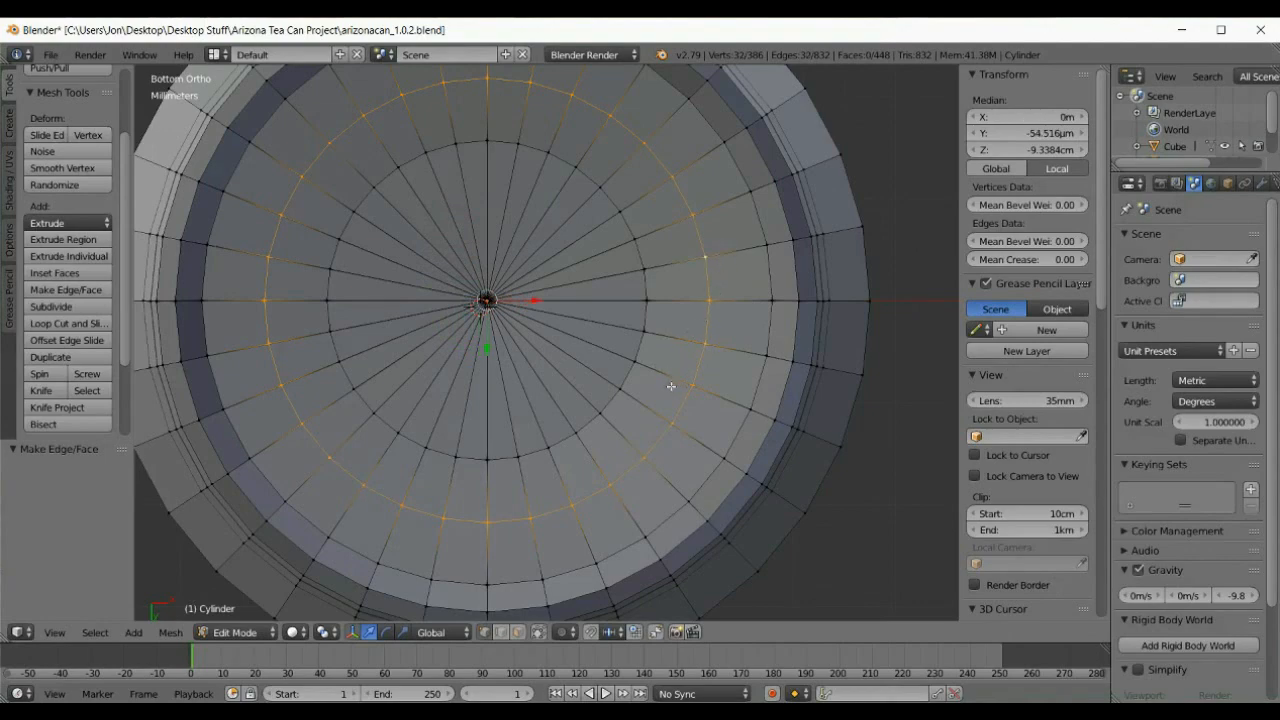
pyautogui.click(65, 634)
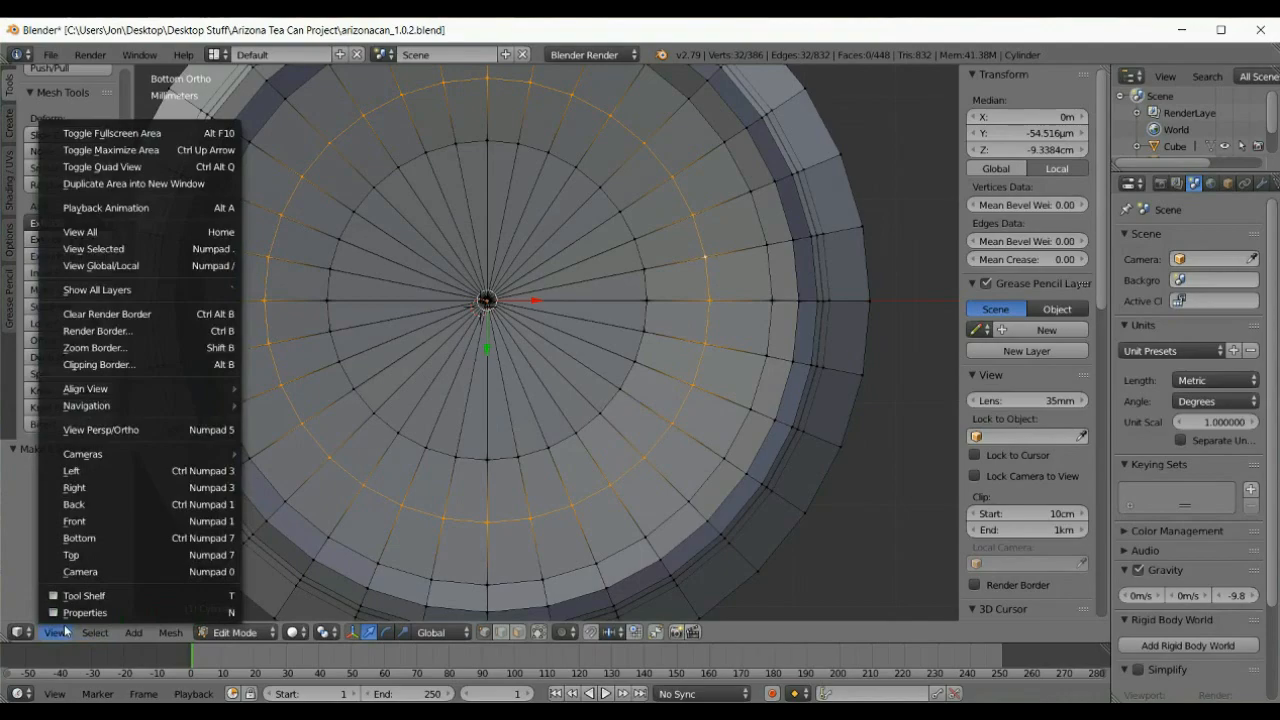
pyautogui.click(98, 520)
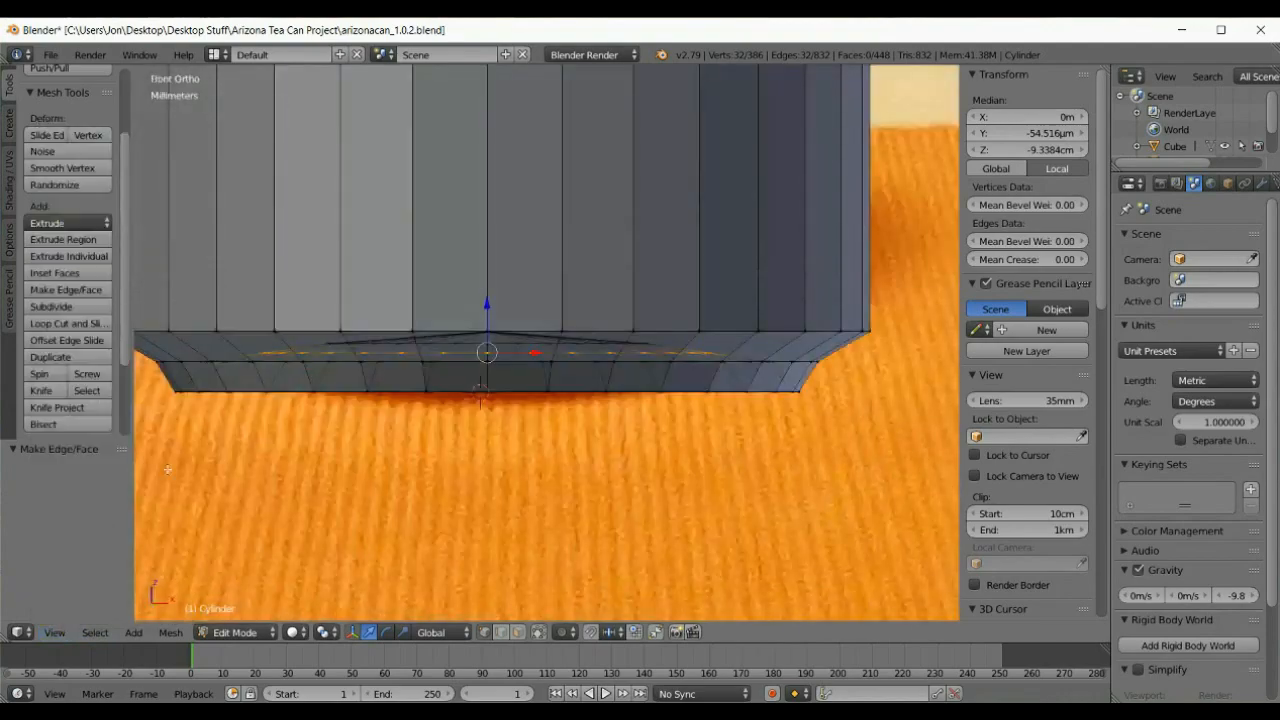
pyautogui.scroll(3, 390, 368)
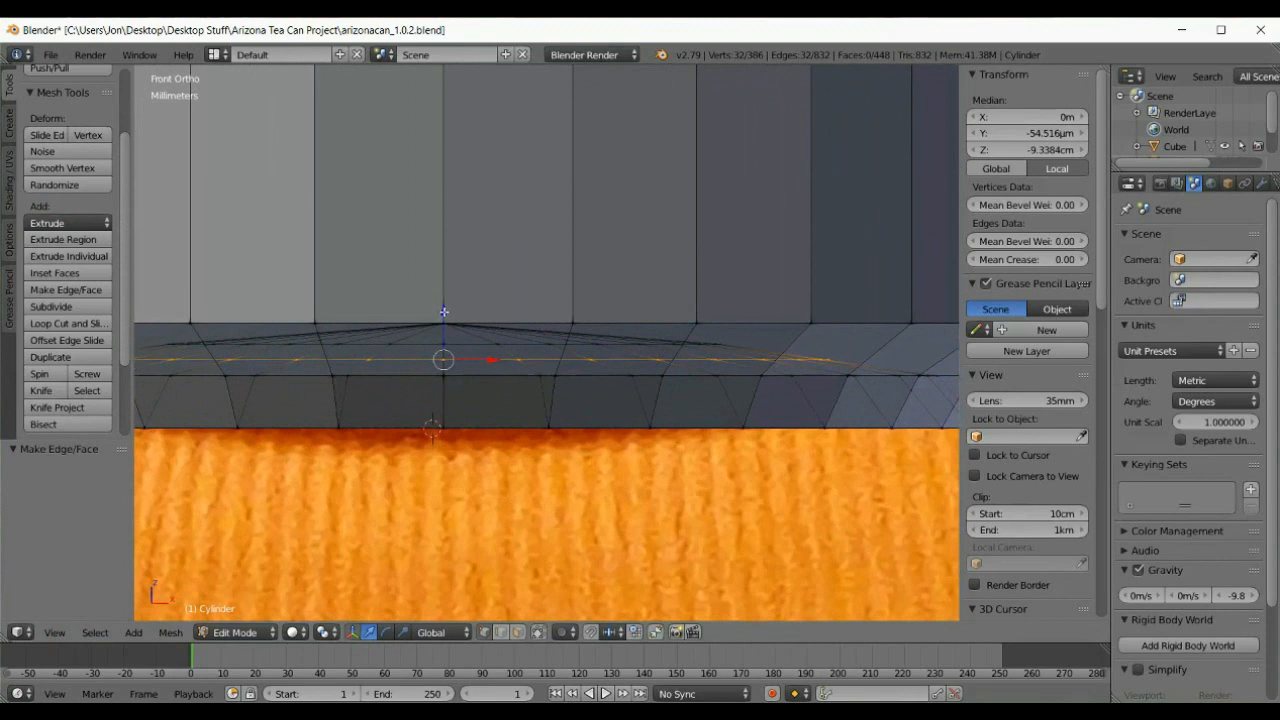
pyautogui.moveTo(444, 312); pyautogui.dragTo(445, 309)
# Step: Switch the can from Edit Mode to Object Mode and inspect its recessed bottom from below
pyautogui.moveTo(424, 376); pyautogui.dragTo(525, 360, button='middle')
pyautogui.scroll(-2, 495, 334)
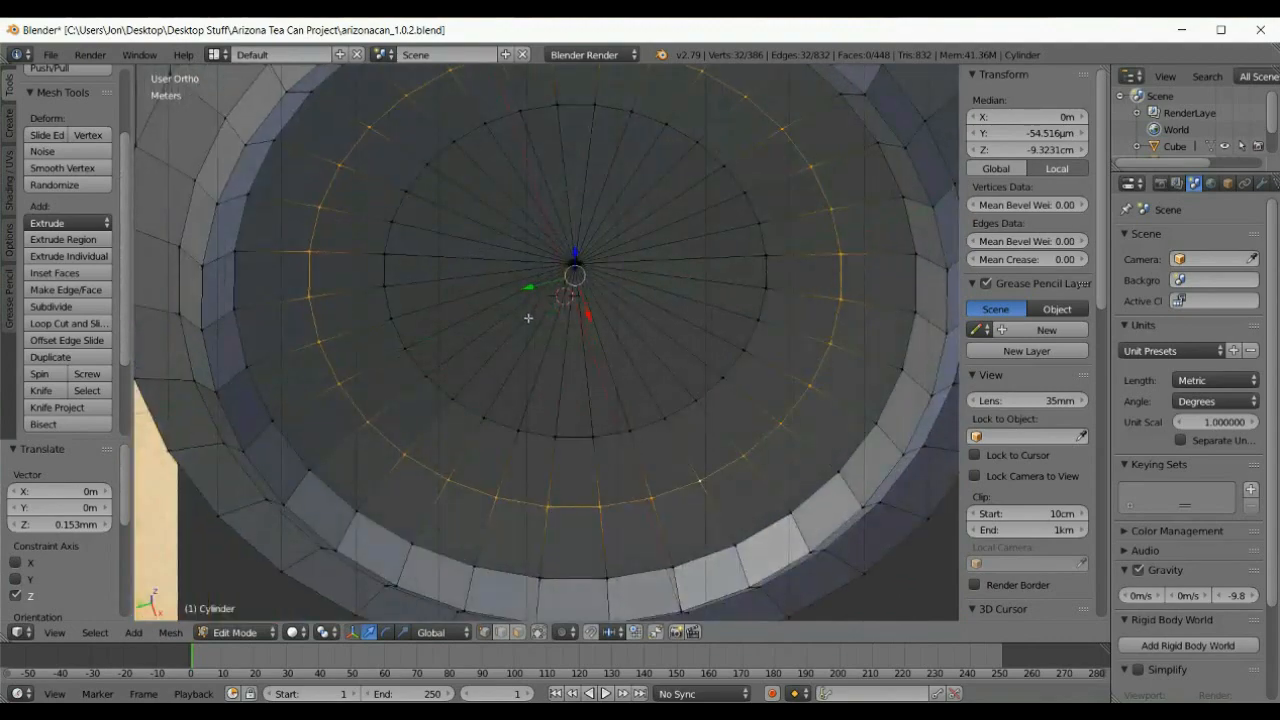
pyautogui.click(238, 632)
pyautogui.click(262, 612)
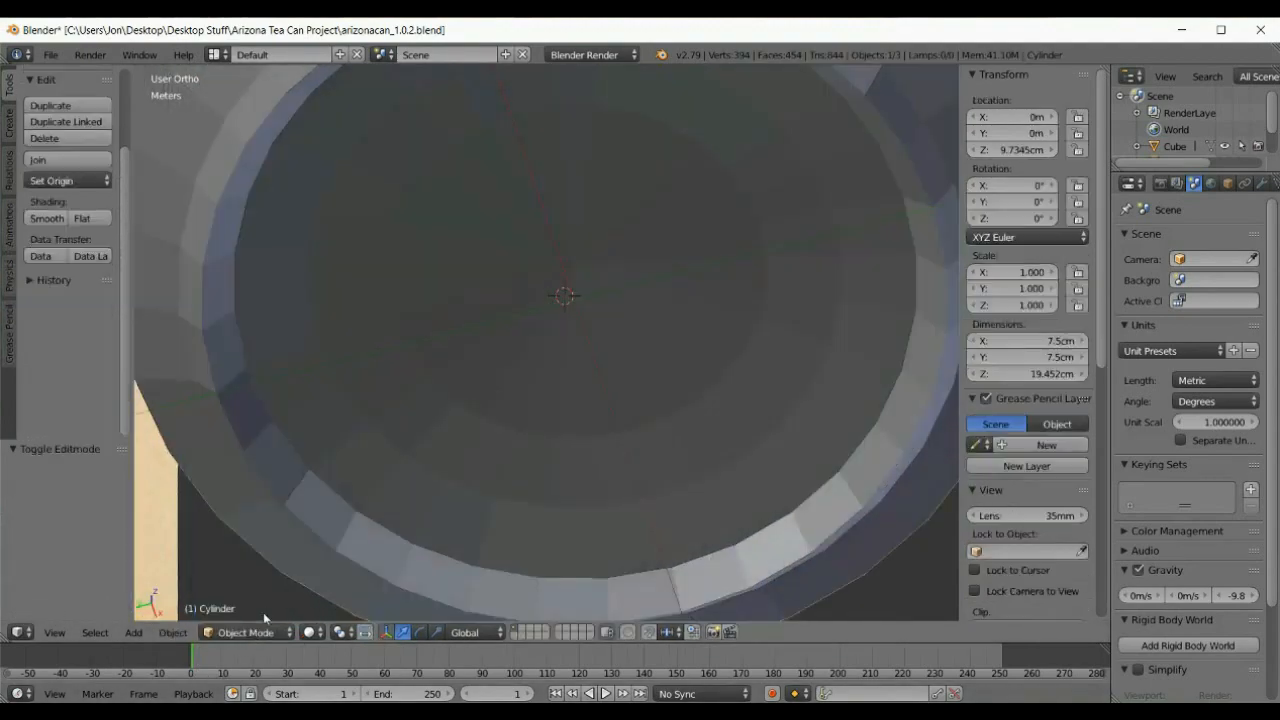
pyautogui.scroll(4, 380, 410)
pyautogui.moveTo(448, 379); pyautogui.dragTo(700, 480, button='middle')
# Step: Examine the whole can from the front against the reference photo
pyautogui.click(54, 632)
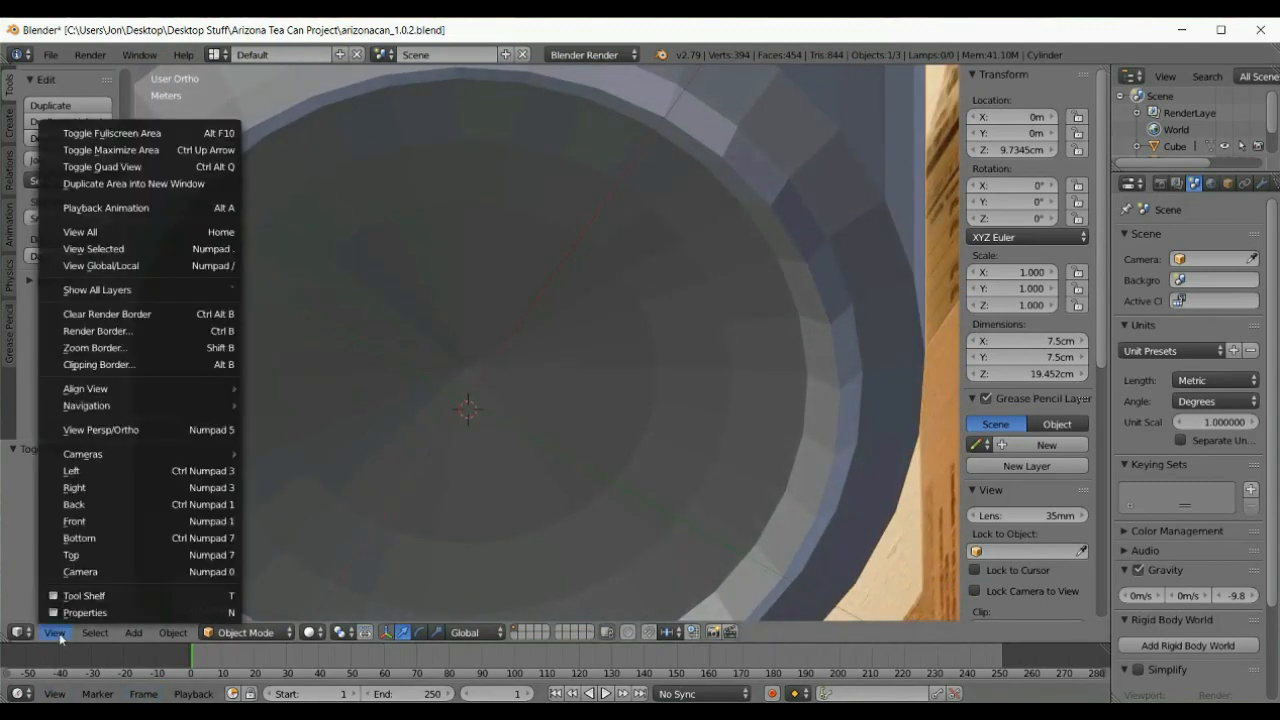
pyautogui.click(99, 521)
pyautogui.scroll(-3, 342, 354)
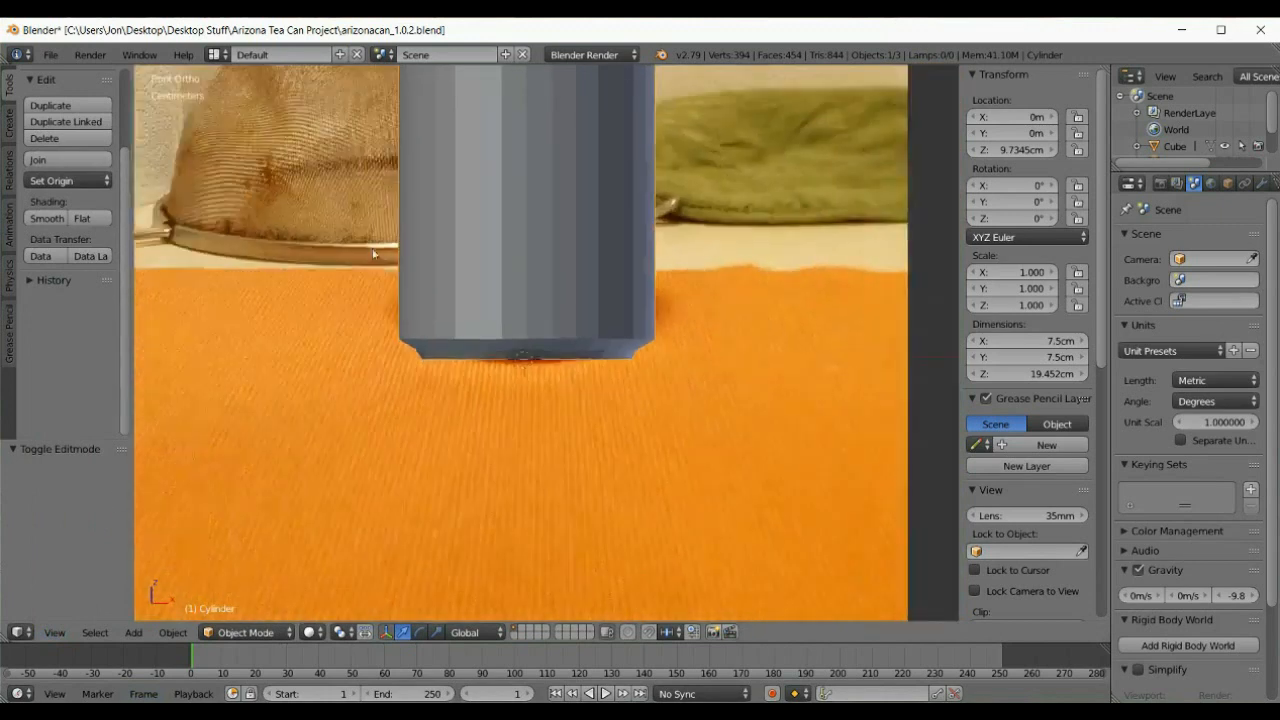
pyautogui.scroll(-2, 373, 257)
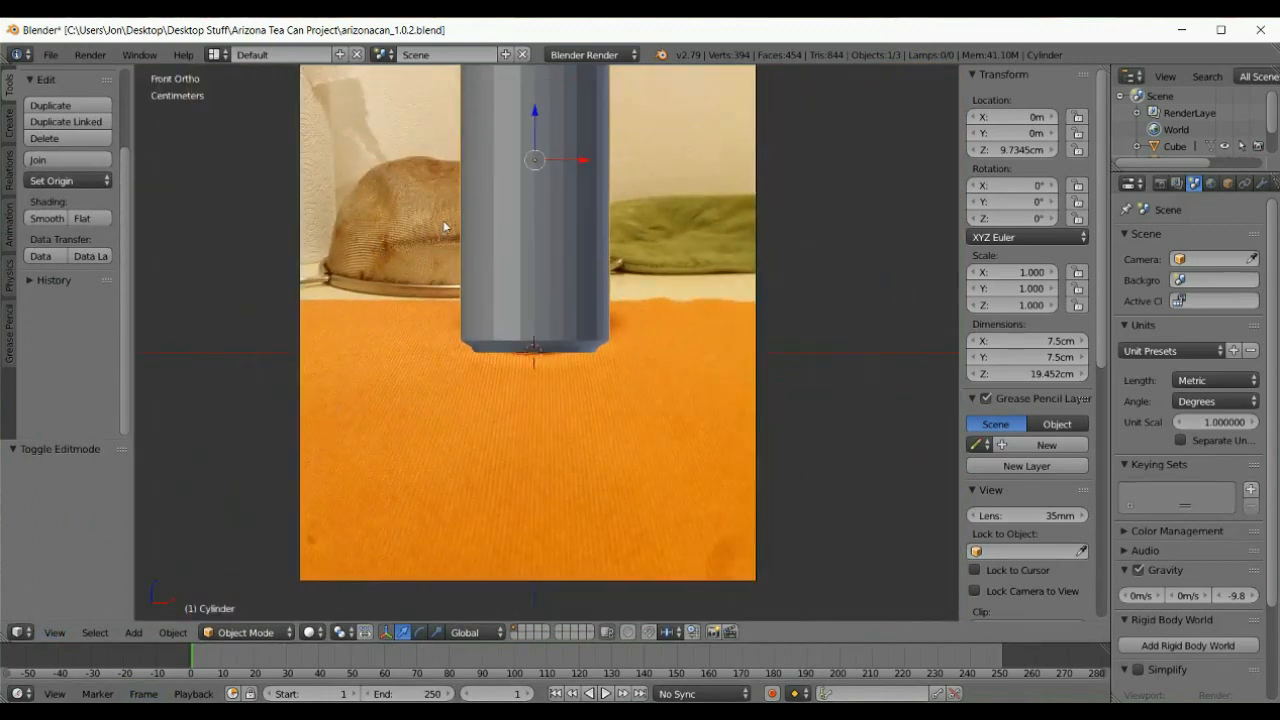
pyautogui.keyDown('shift'); pyautogui.scroll(8, 445, 227); pyautogui.keyUp('shift')
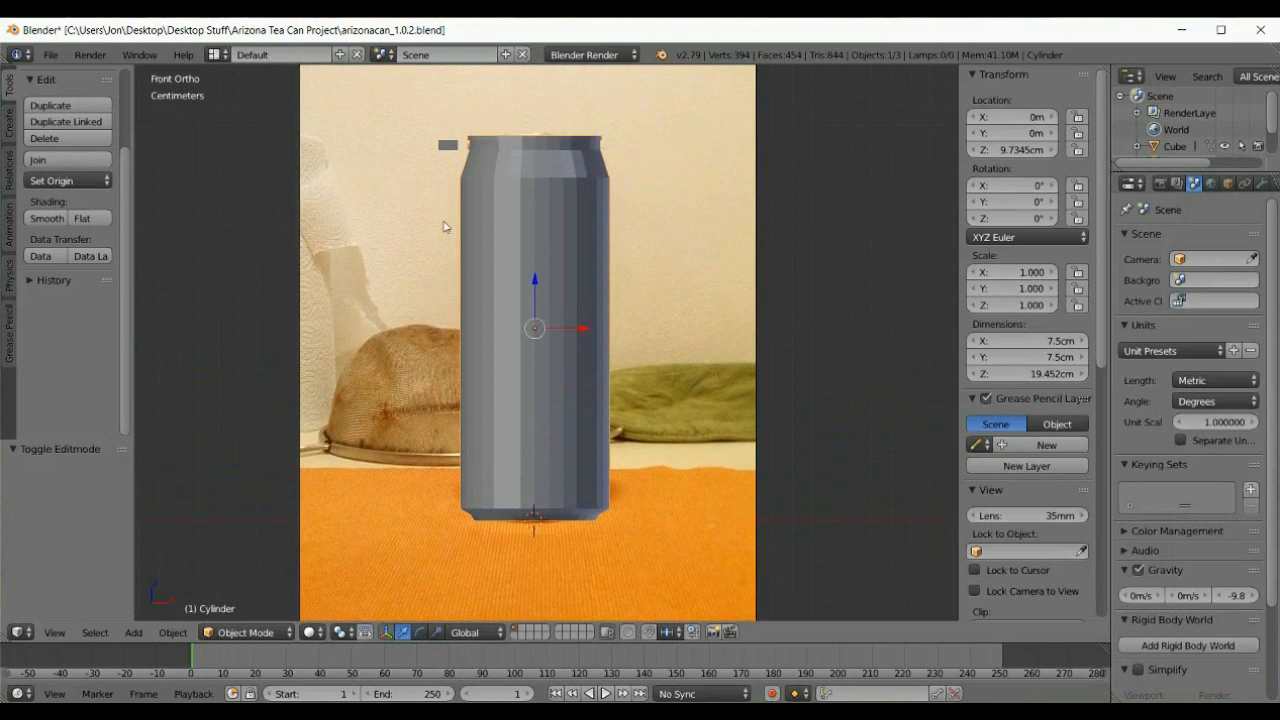
pyautogui.keyDown('shift'); pyautogui.scroll(2, 445, 227); pyautogui.keyUp('shift')
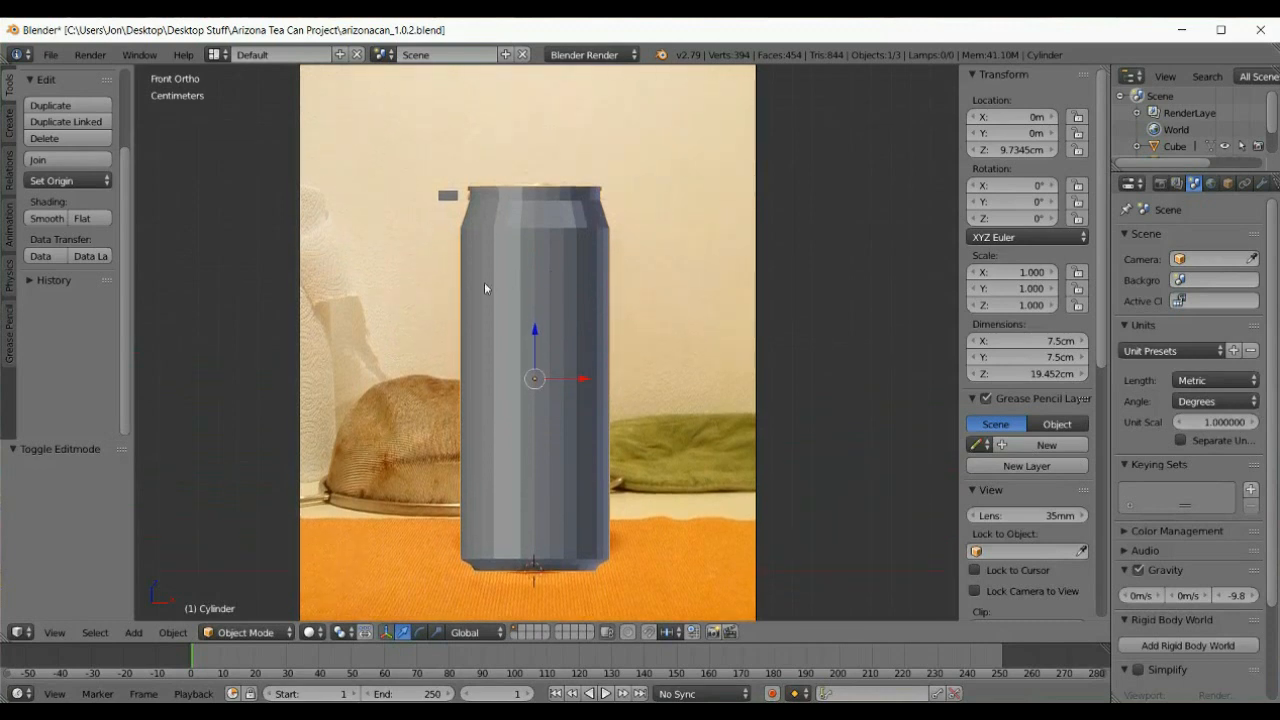
pyautogui.scroll(1, 484, 282)
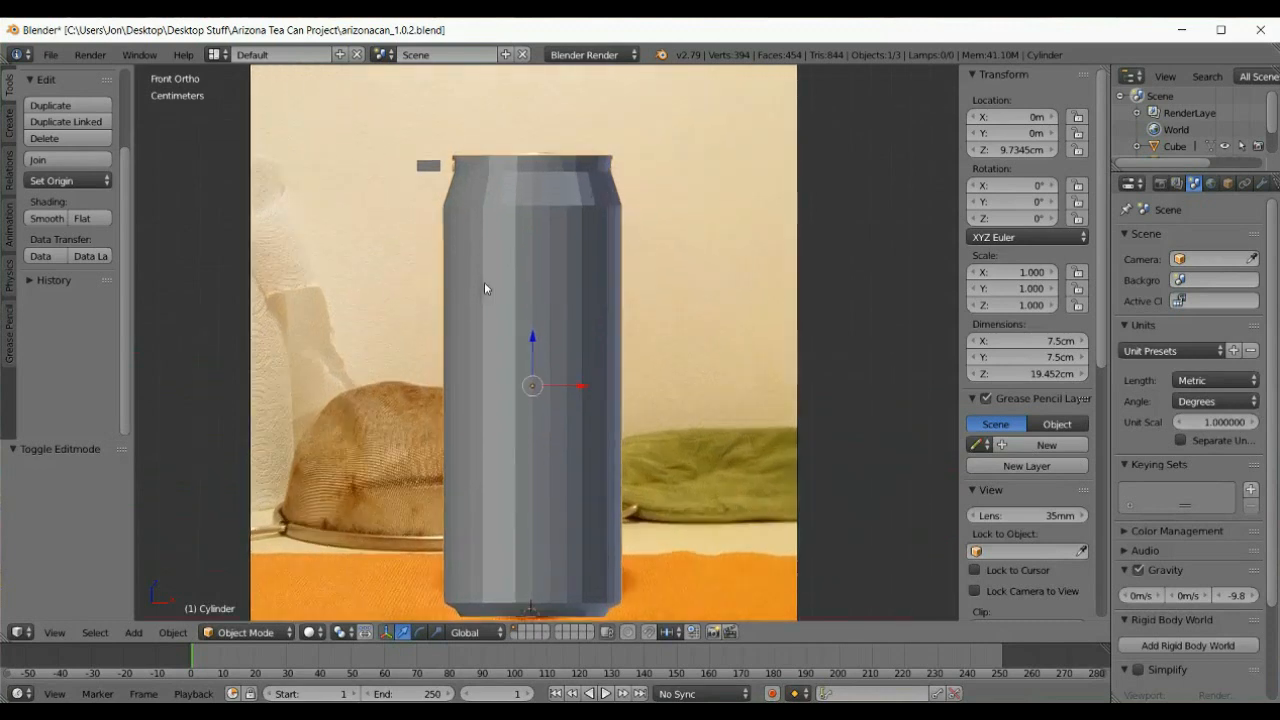
# Step: Delete the small cube beside the can's upper rim
pyautogui.rightClick(424, 170)
pyautogui.press('x')
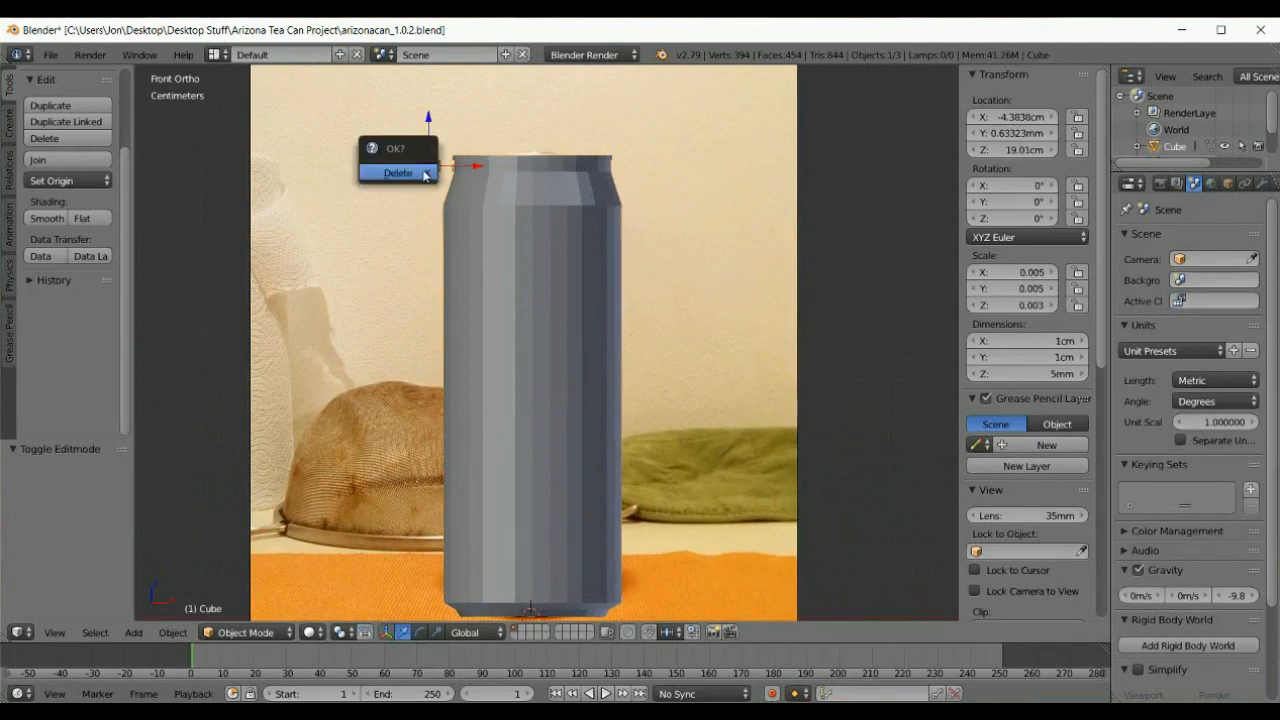
pyautogui.click(424, 173)
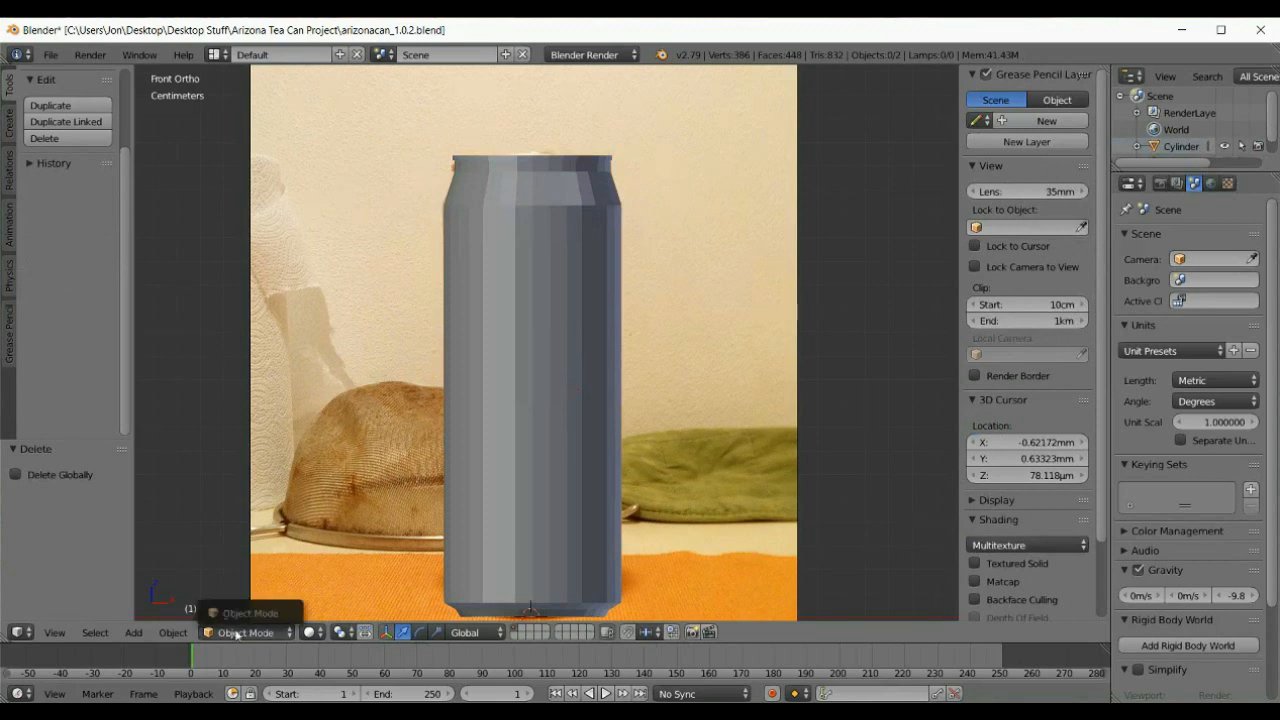
# Step: Put the can in Edit Mode and select its entire mesh
pyautogui.rightClick(475, 447)
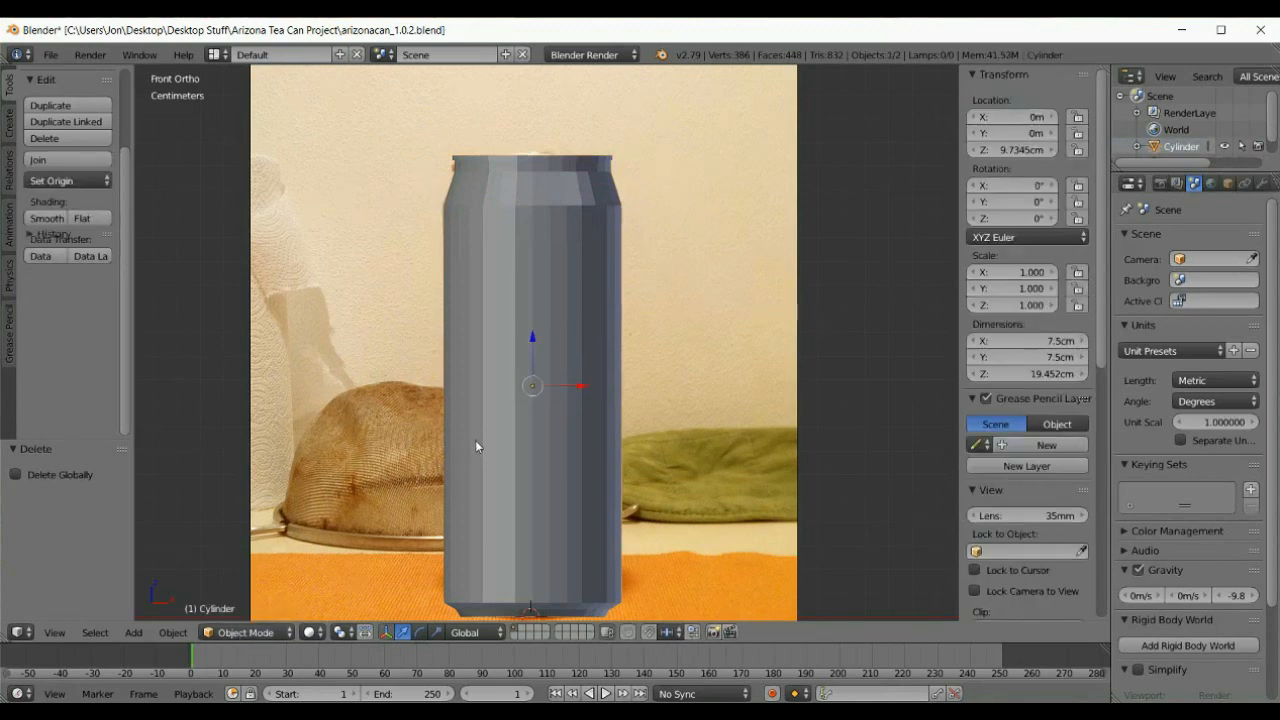
pyautogui.click(240, 632)
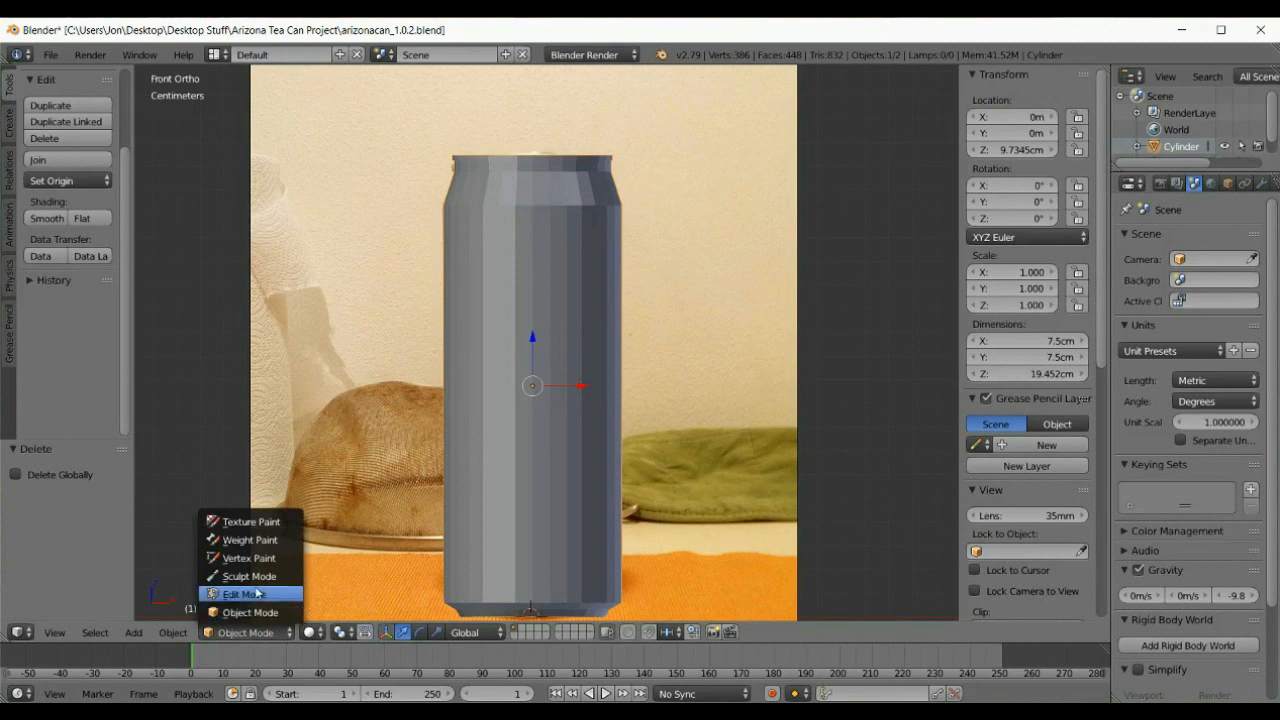
pyautogui.click(245, 594)
pyautogui.click(95, 632)
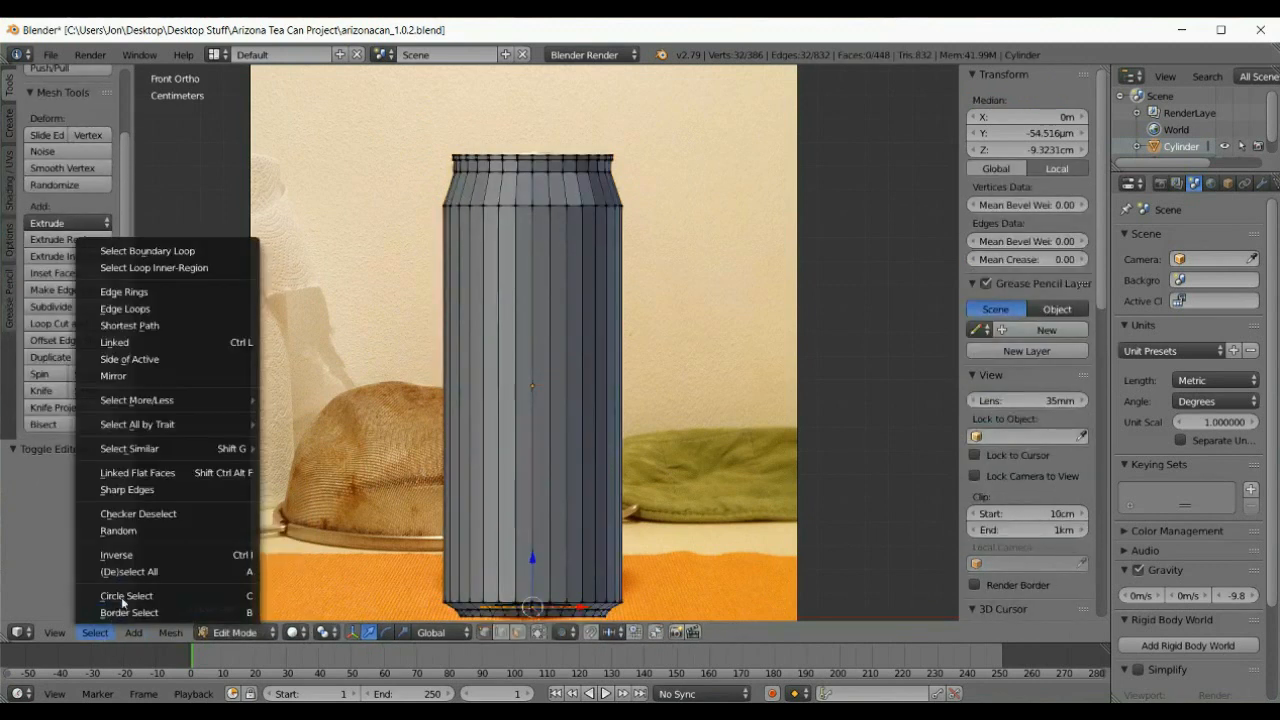
pyautogui.click(129, 569)
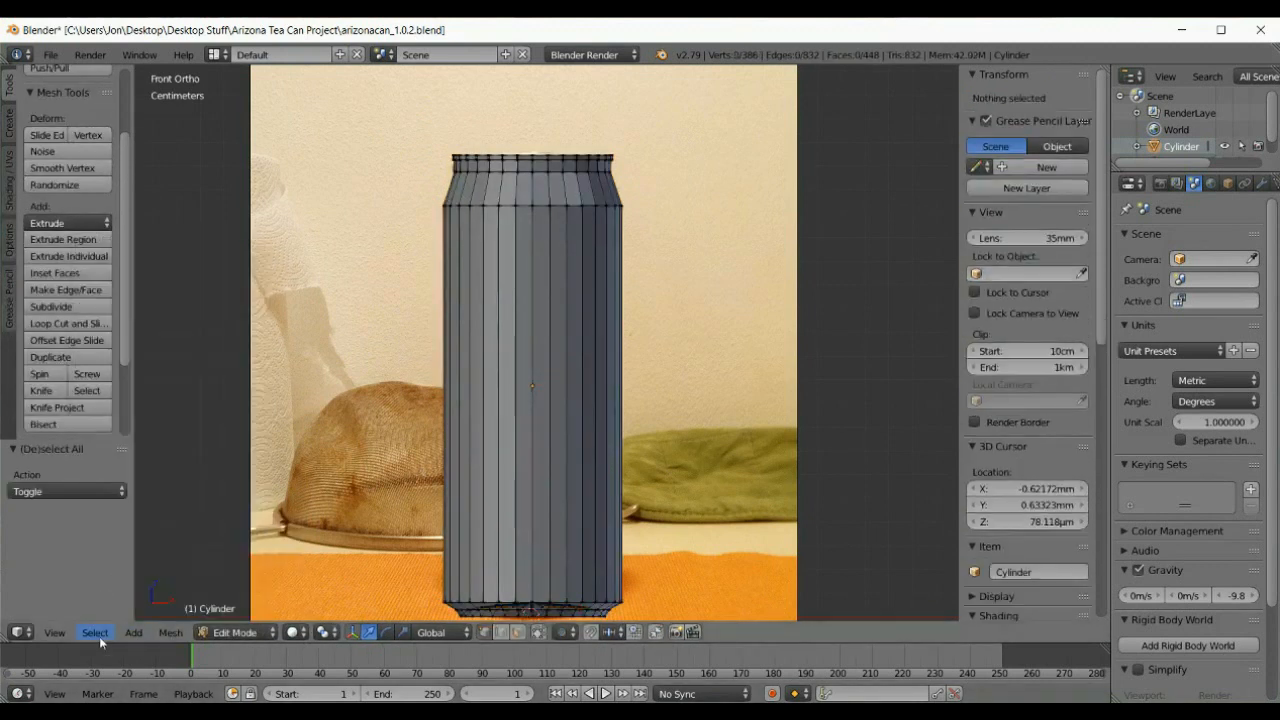
pyautogui.click(95, 632)
pyautogui.click(114, 570)
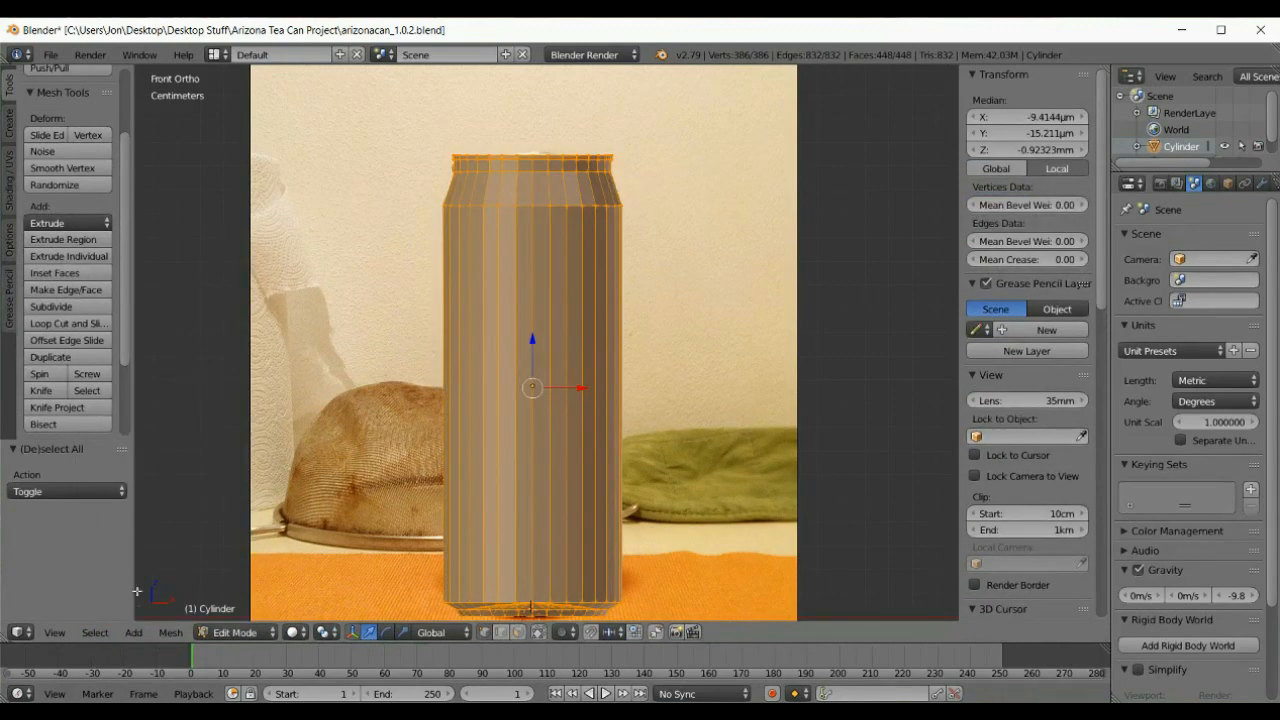
# Step: Recalculate the normals of the can's selected mesh to the outside, and deselect everything
pyautogui.click(172, 633)
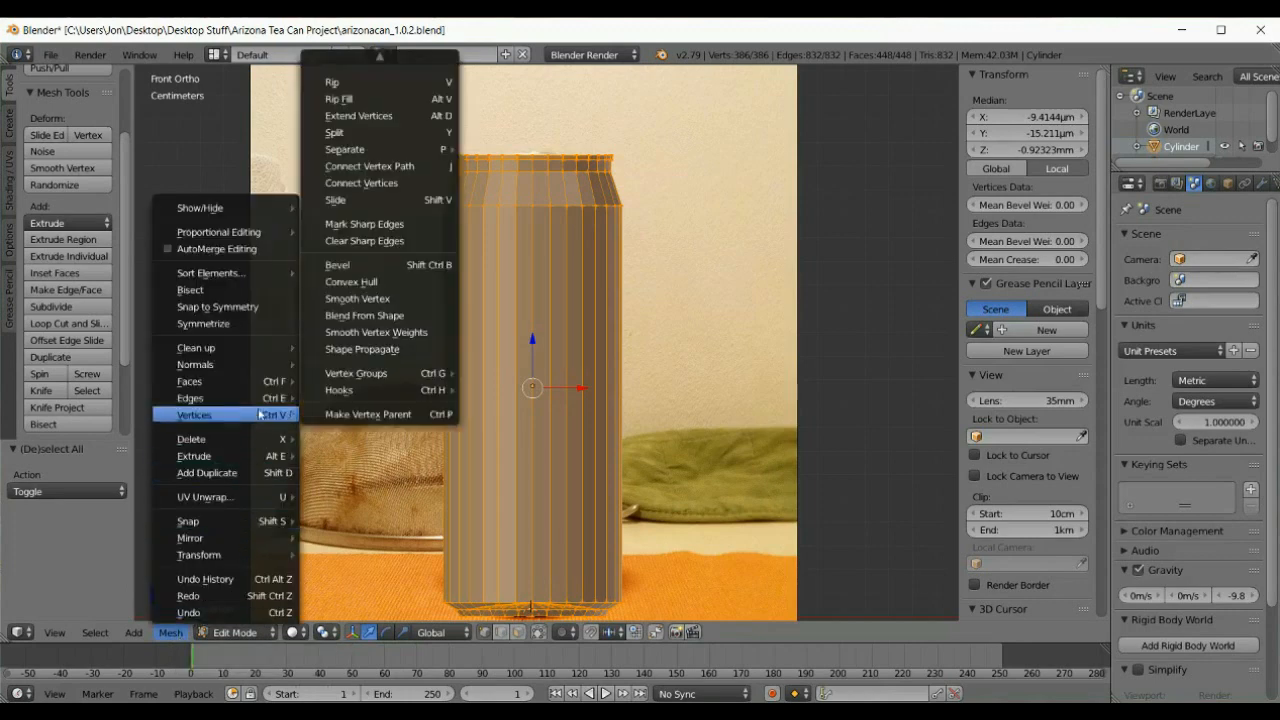
pyautogui.moveTo(262, 364)
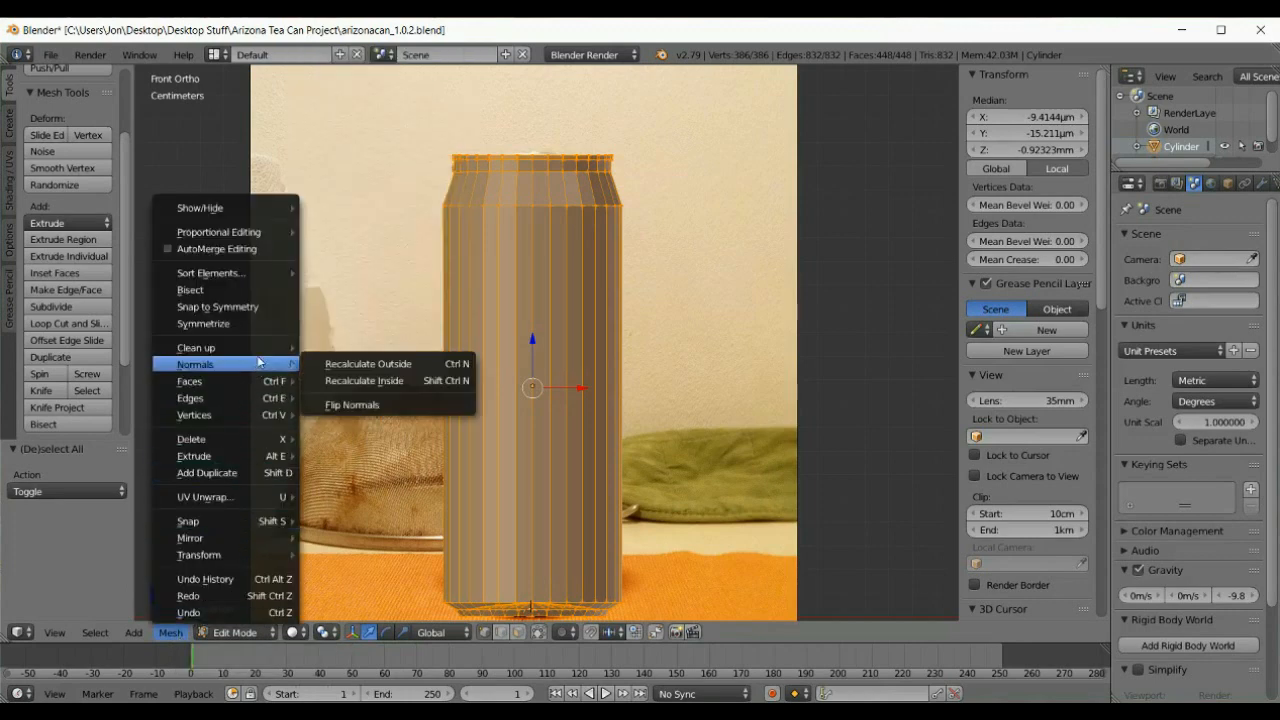
pyautogui.click(340, 363)
pyautogui.moveTo(450, 511); pyautogui.dragTo(506, 536, button='middle')
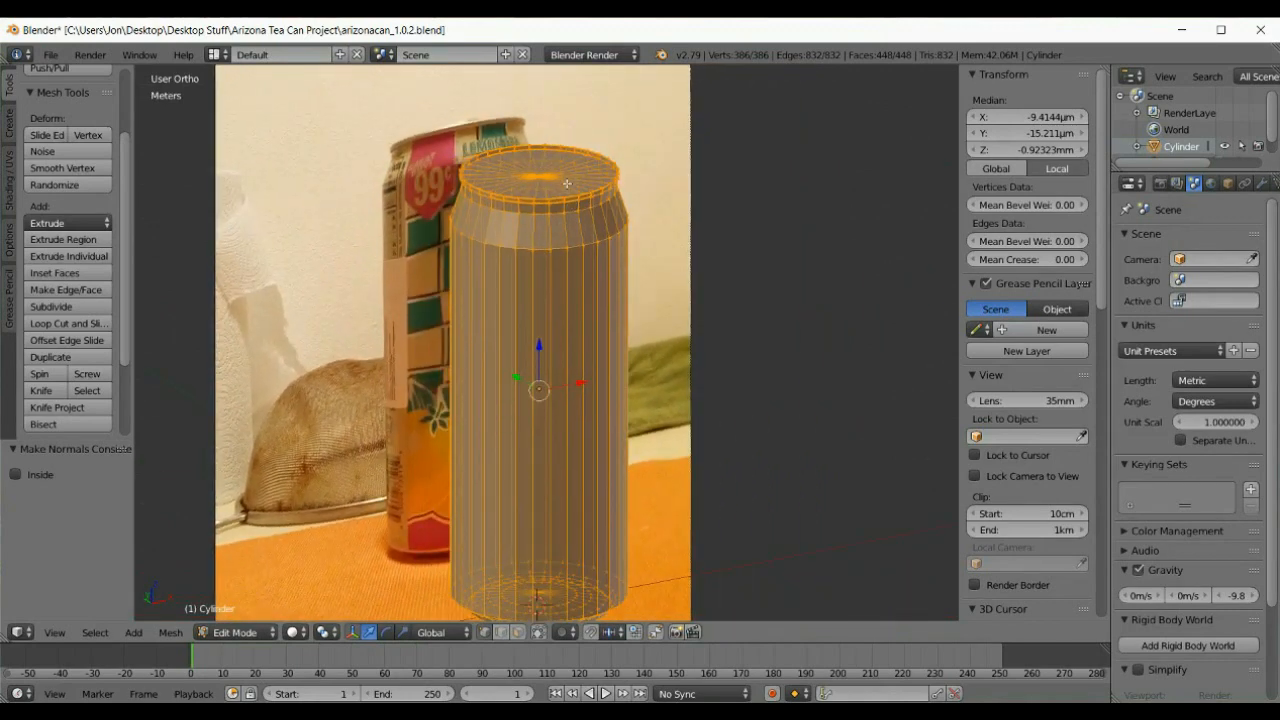
pyautogui.click(109, 635)
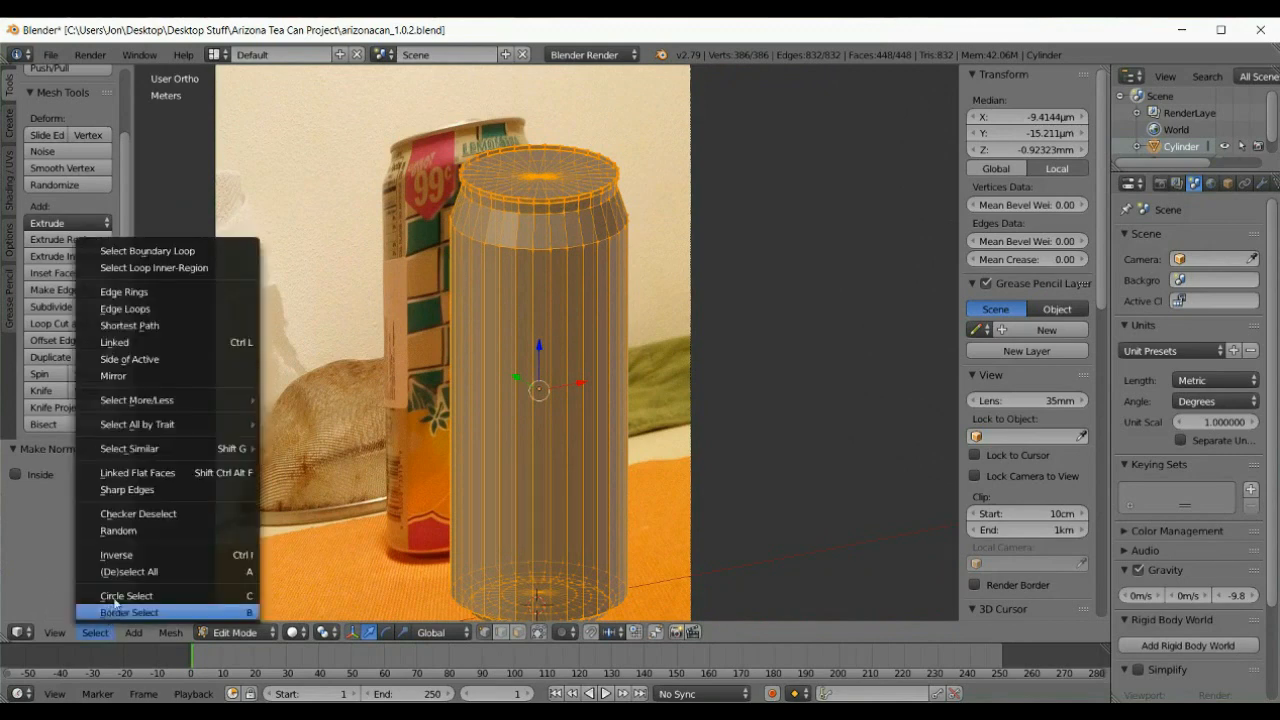
pyautogui.click(115, 575)
# Step: Examine the can's flat top, tapered shoulder and overall shape from several angles against the reference photo
pyautogui.scroll(5, 460, 168)
pyautogui.moveTo(486, 166); pyautogui.dragTo(528, 241, button='middle')
pyautogui.moveTo(528, 251); pyautogui.dragTo(528, 262, button='middle')
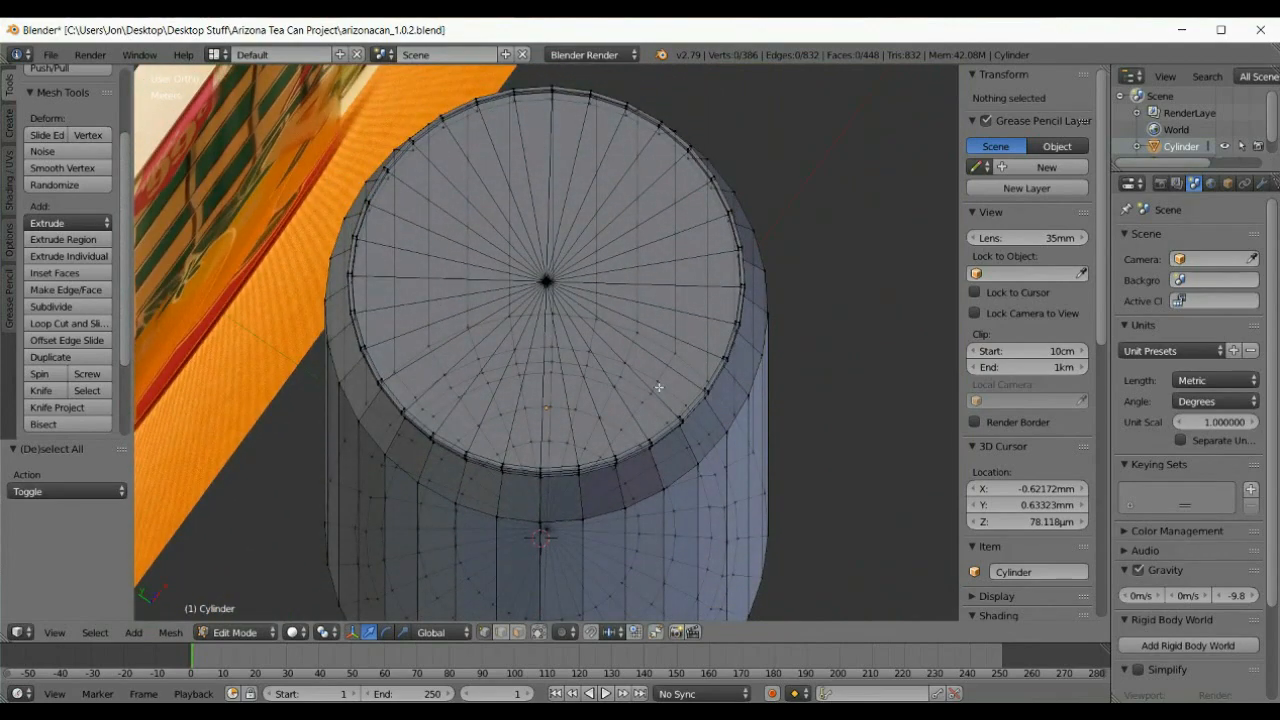
pyautogui.moveTo(620, 385); pyautogui.dragTo(572, 337, button='middle')
pyautogui.scroll(-3, 560, 329)
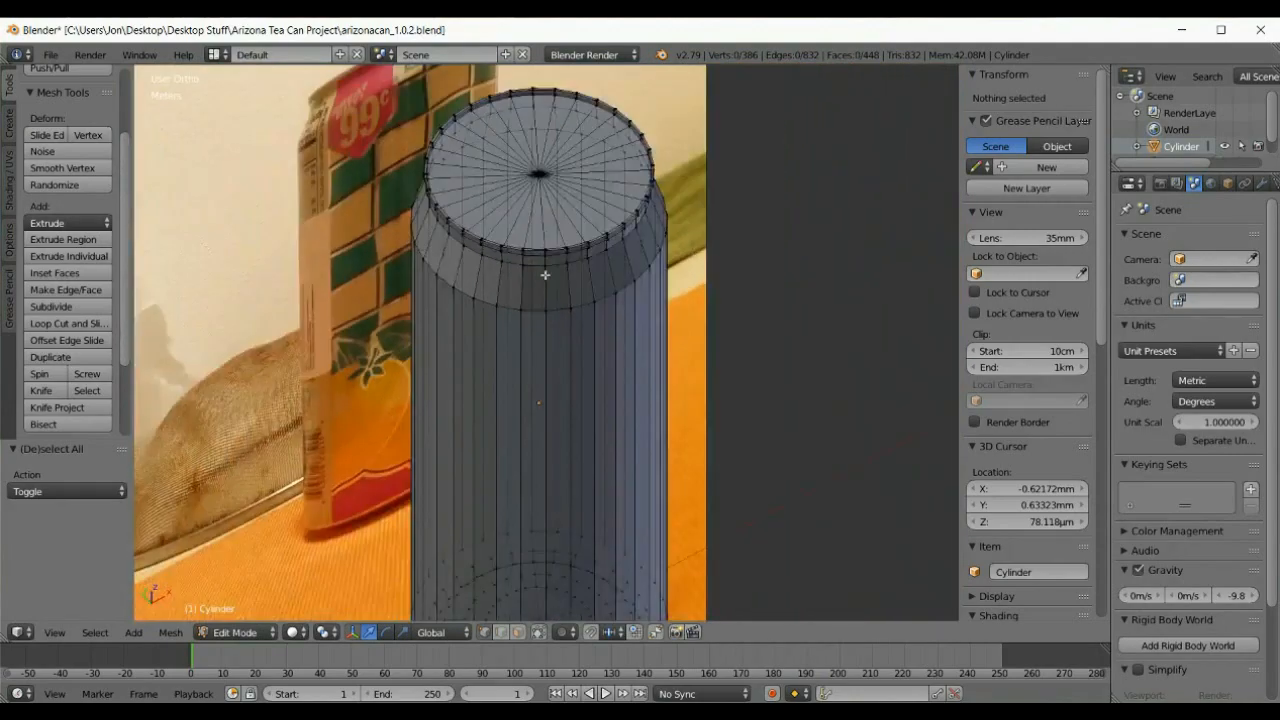
pyautogui.moveTo(550, 264); pyautogui.dragTo(557, 244, button='middle')
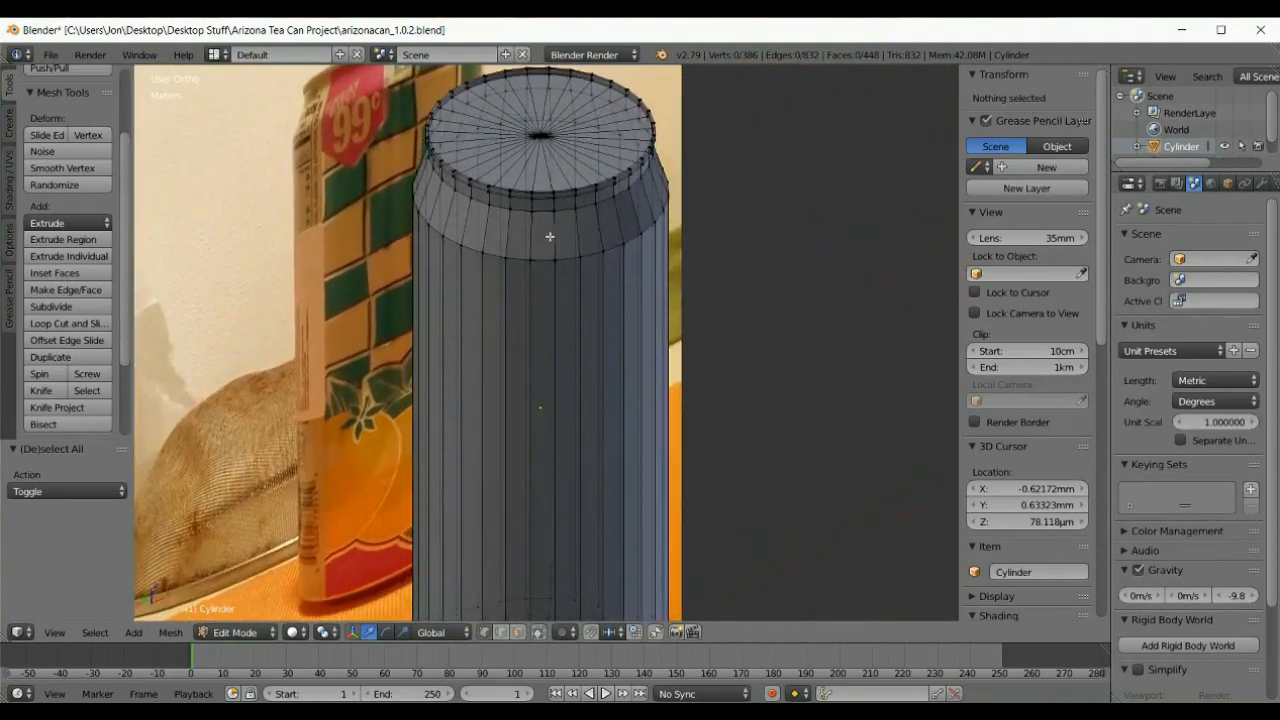
pyautogui.scroll(-4, 553, 236)
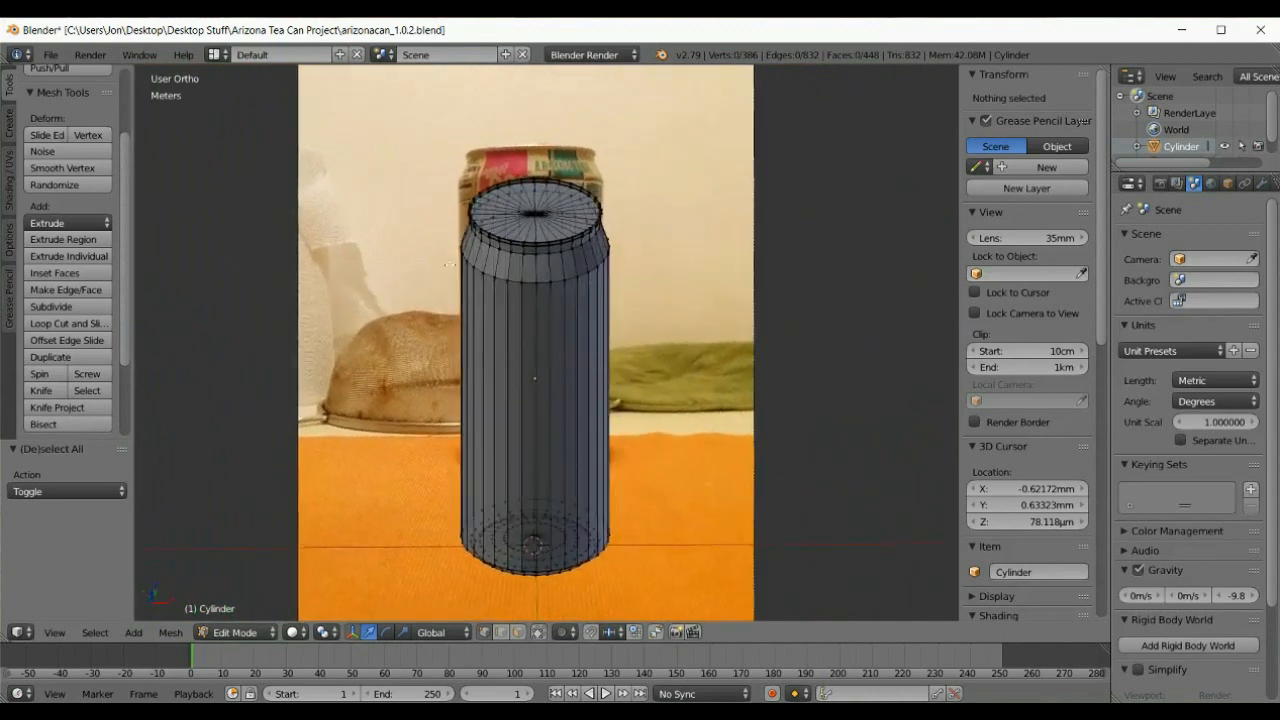
pyautogui.moveTo(449, 265); pyautogui.dragTo(431, 267, button='middle')
pyautogui.moveTo(539, 327); pyautogui.dragTo(636, 323, button='middle')
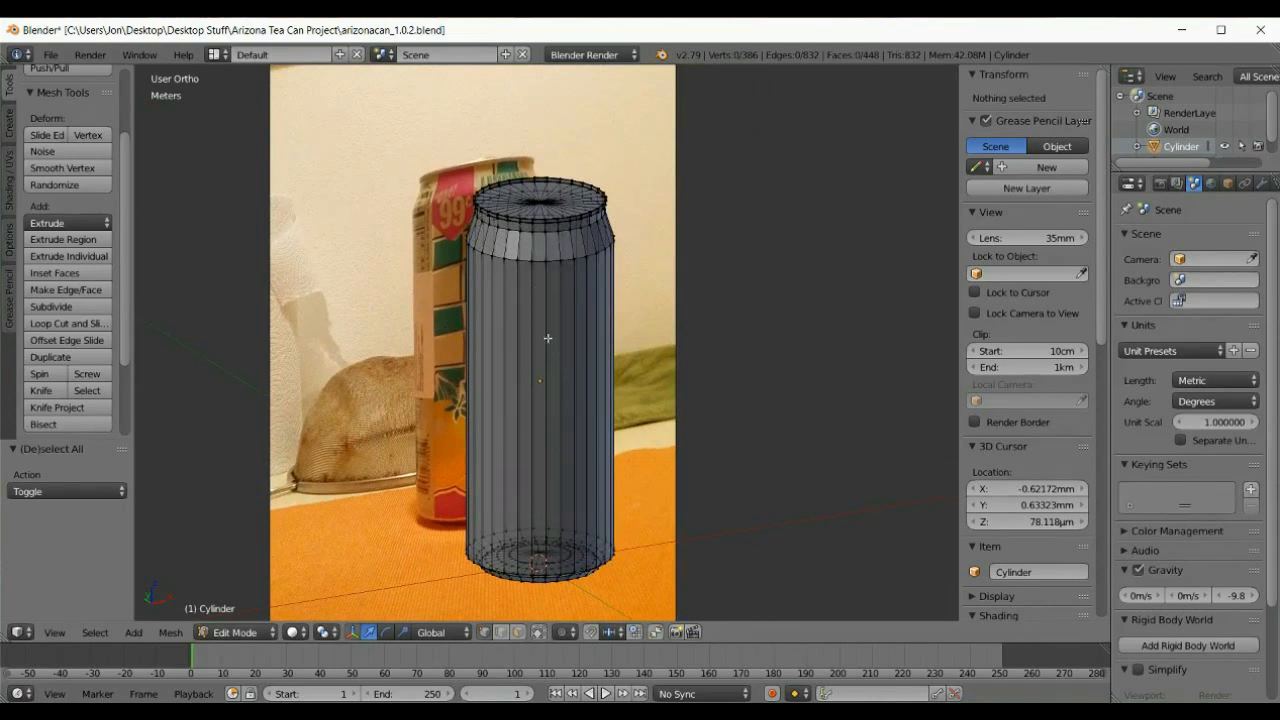
pyautogui.scroll(3, 547, 338)
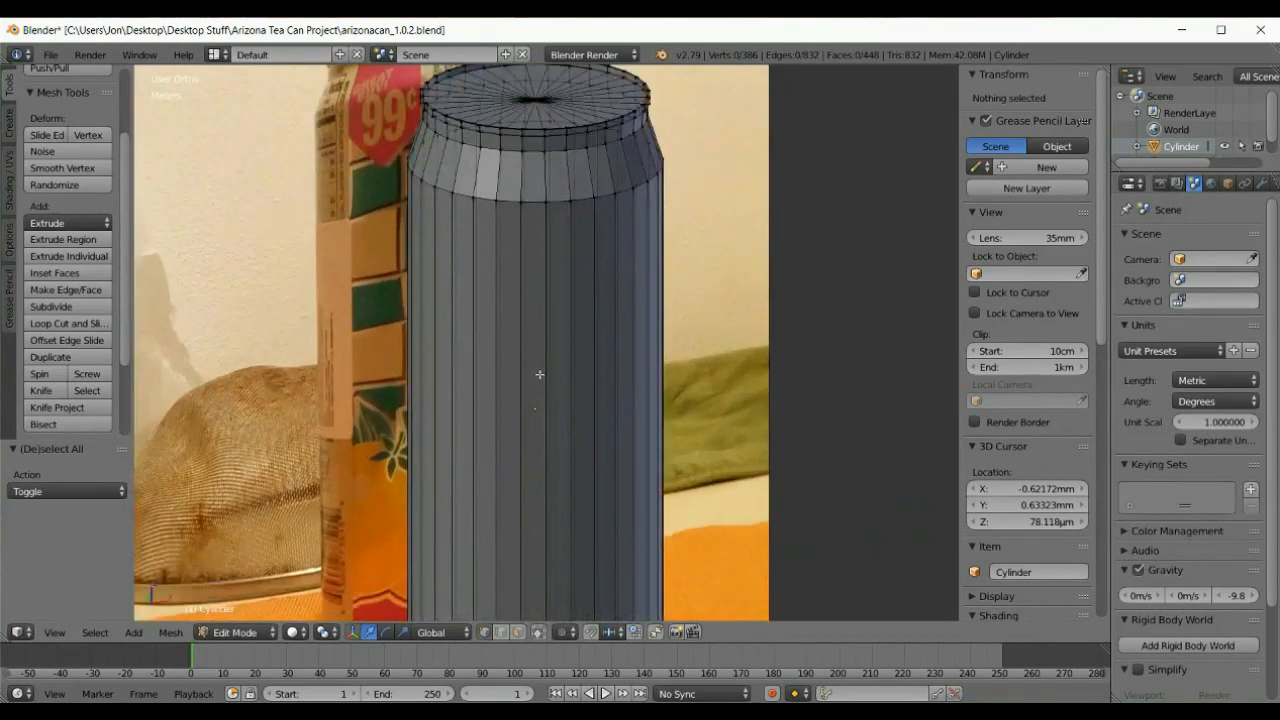
pyautogui.scroll(-2, 540, 385)
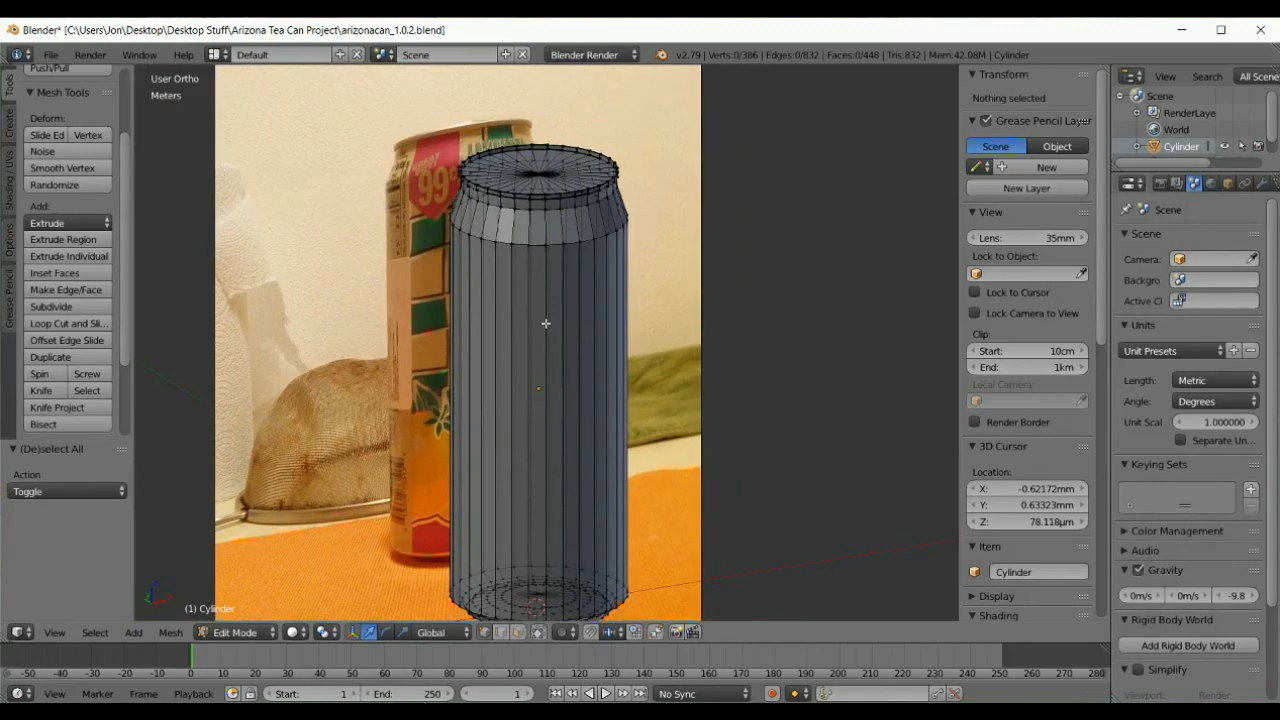
pyautogui.scroll(-1, 538, 338)
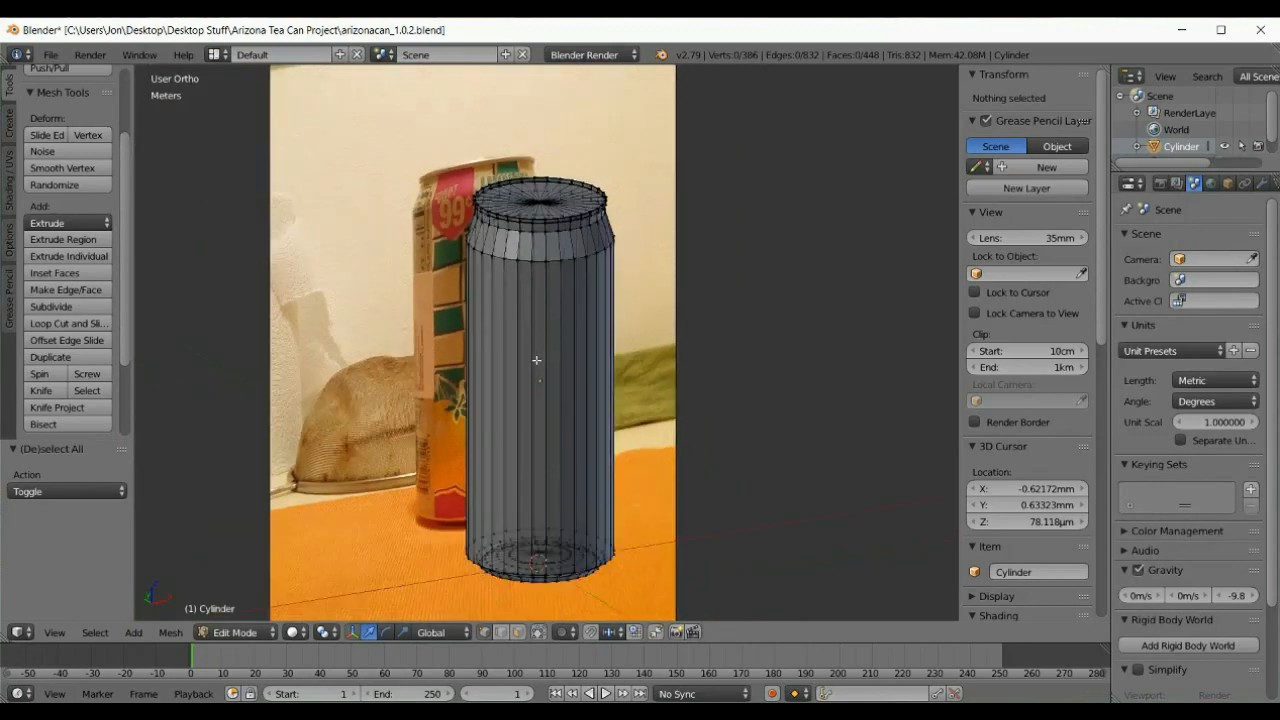
# Step: Save the current changes to the existing file arizonacan_1.0.2.blend
pyautogui.click(50, 55)
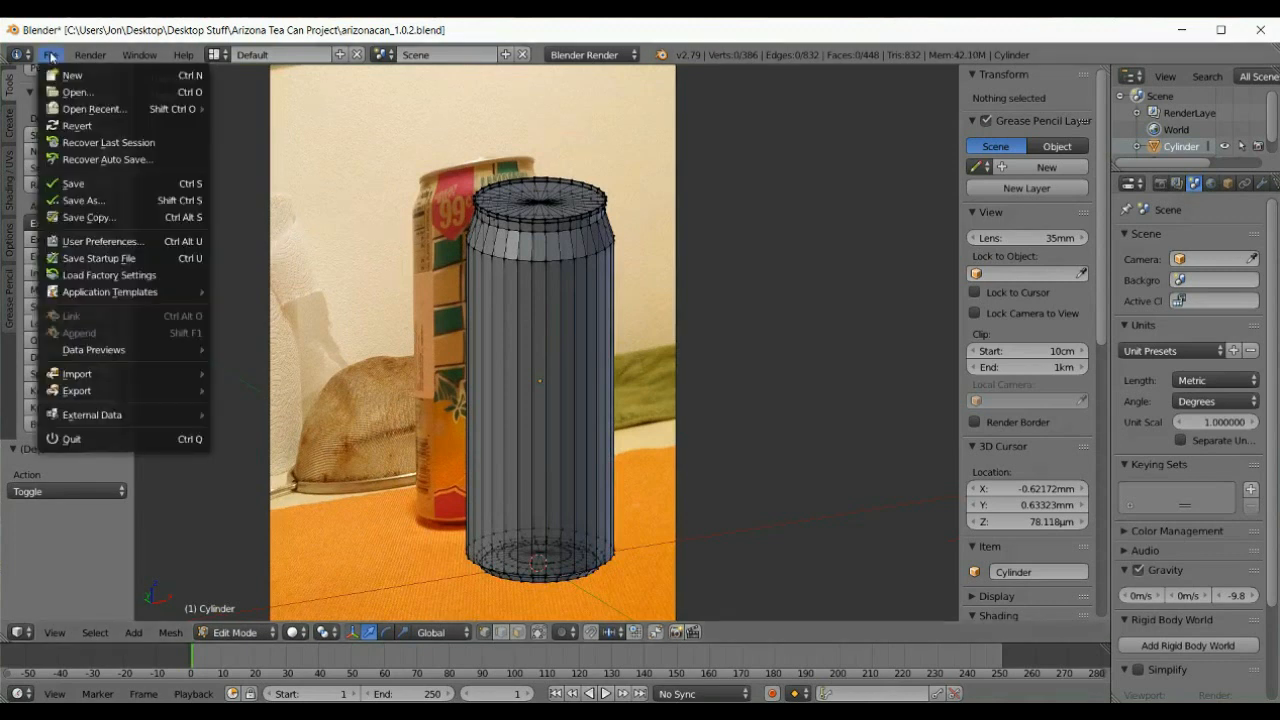
pyautogui.click(52, 57)
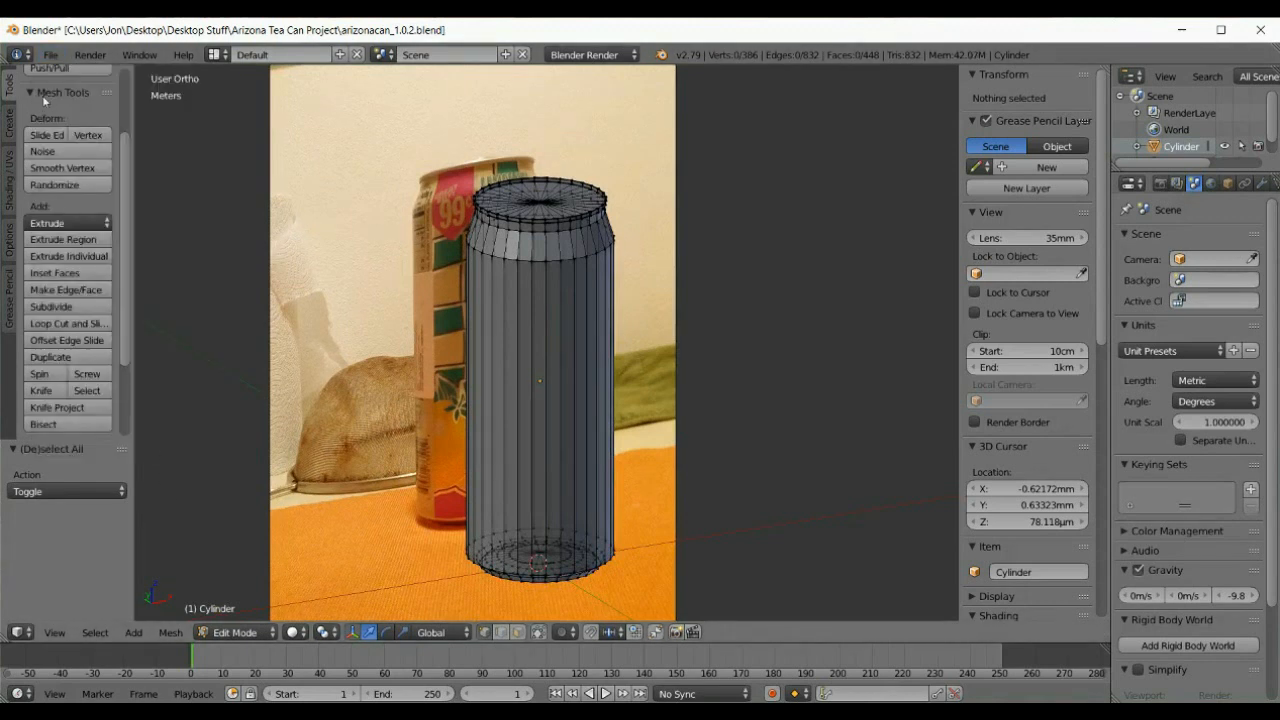
pyautogui.click(50, 56)
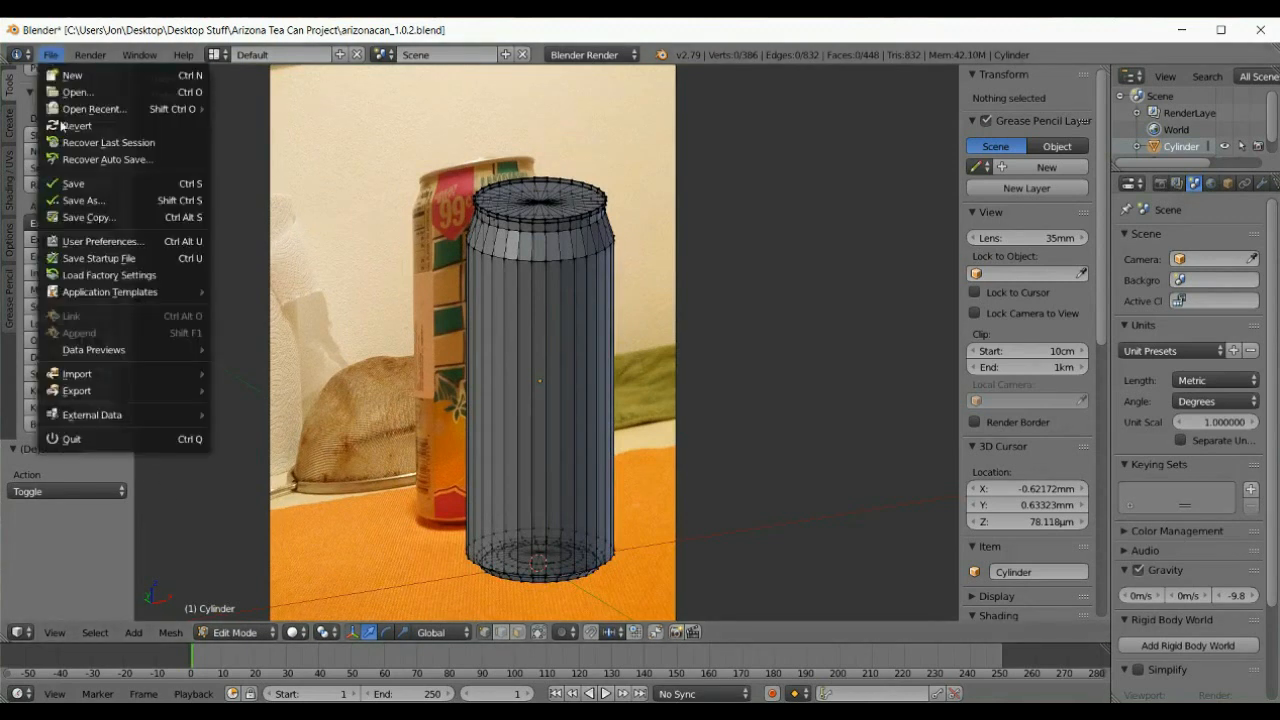
pyautogui.click(70, 188)
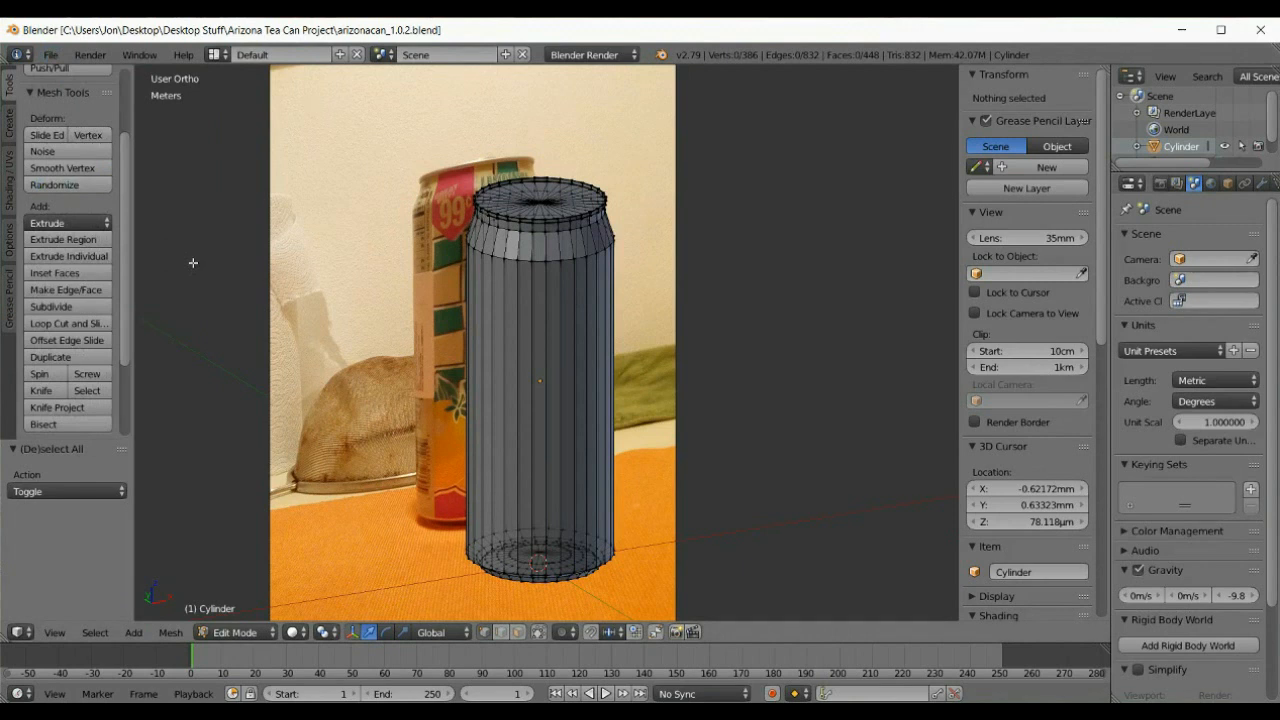
# Step: Save the project as a new version named arizonacan_1.0.3.blend in the Arizona Tea Can Project folder
pyautogui.click(50, 54)
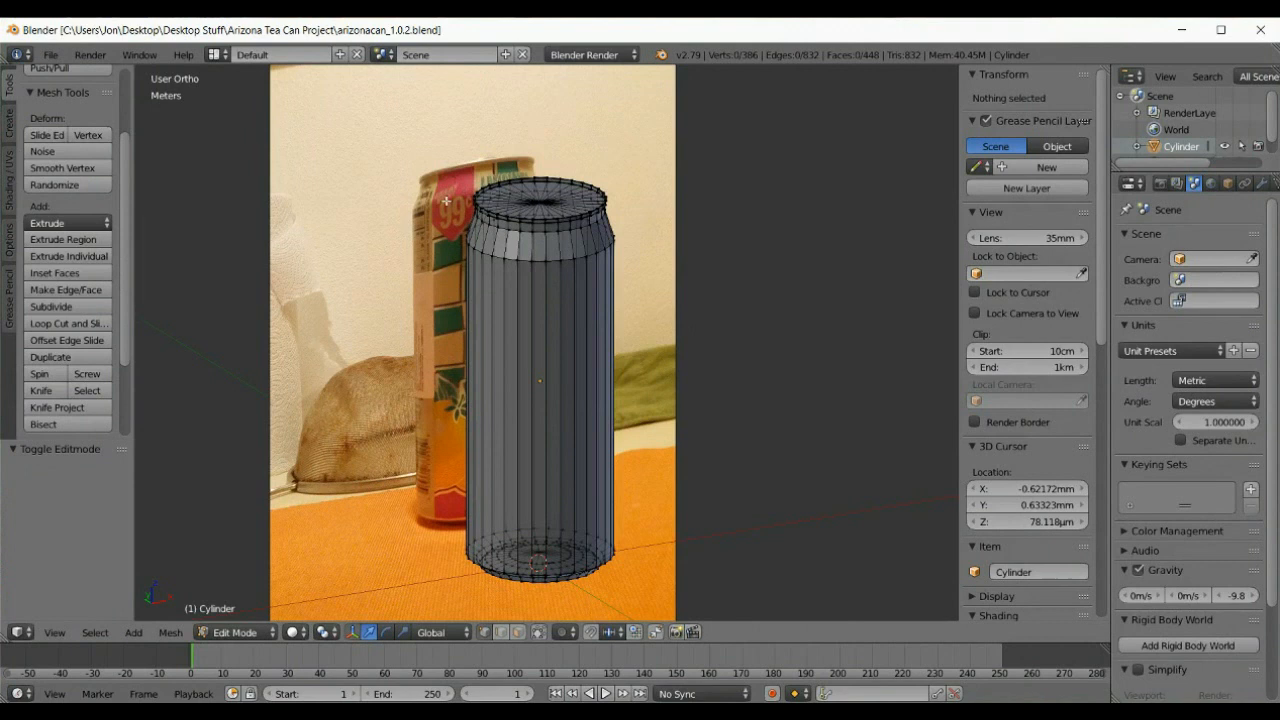
pyautogui.click(50, 54)
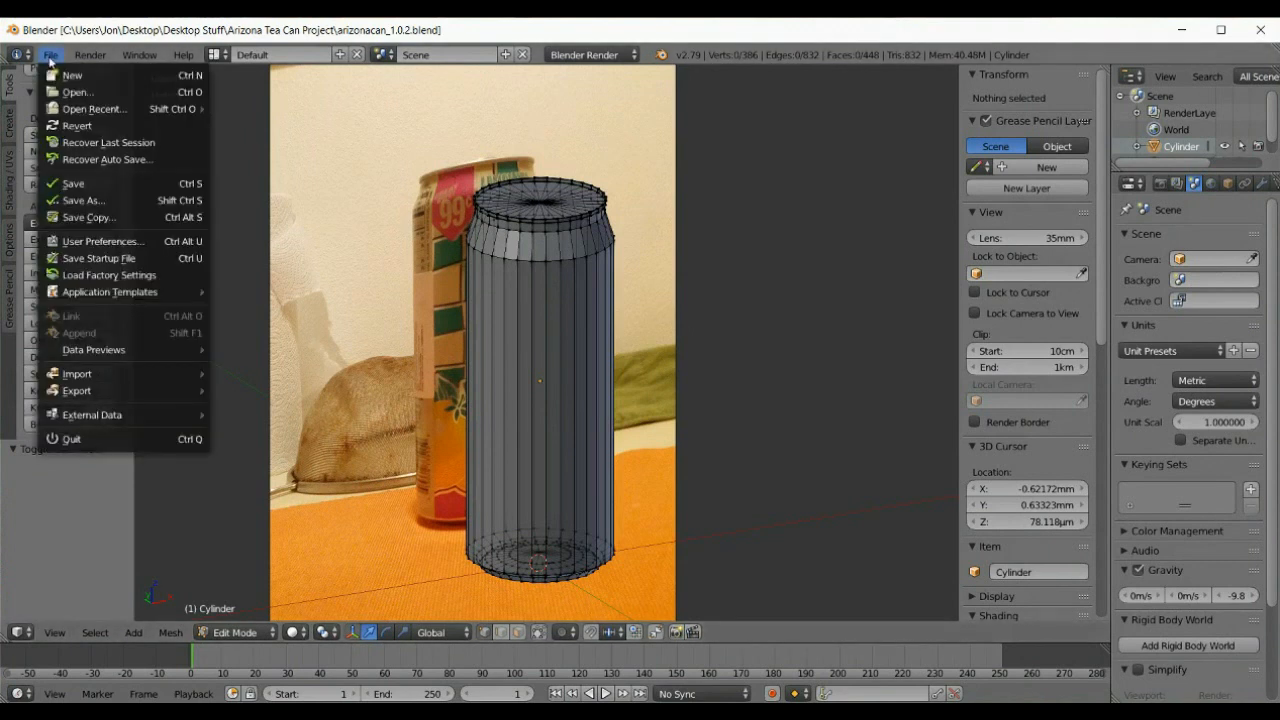
pyautogui.click(102, 200)
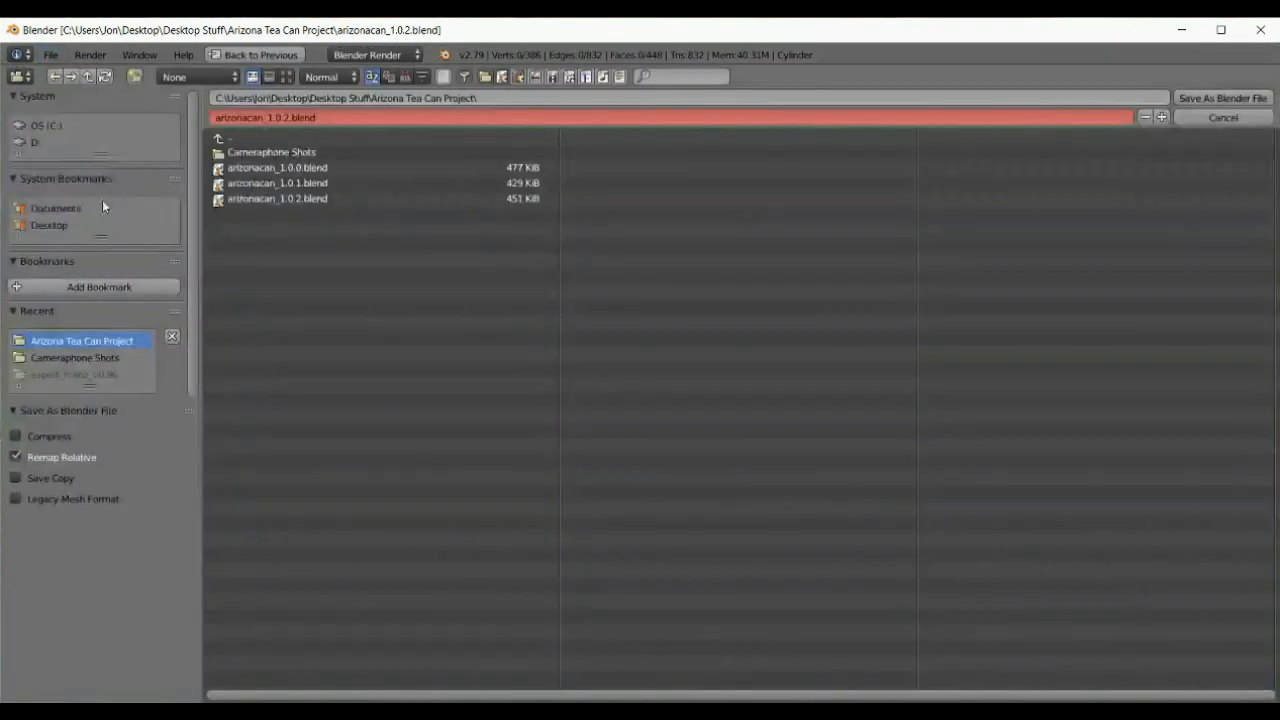
pyautogui.click(335, 120)
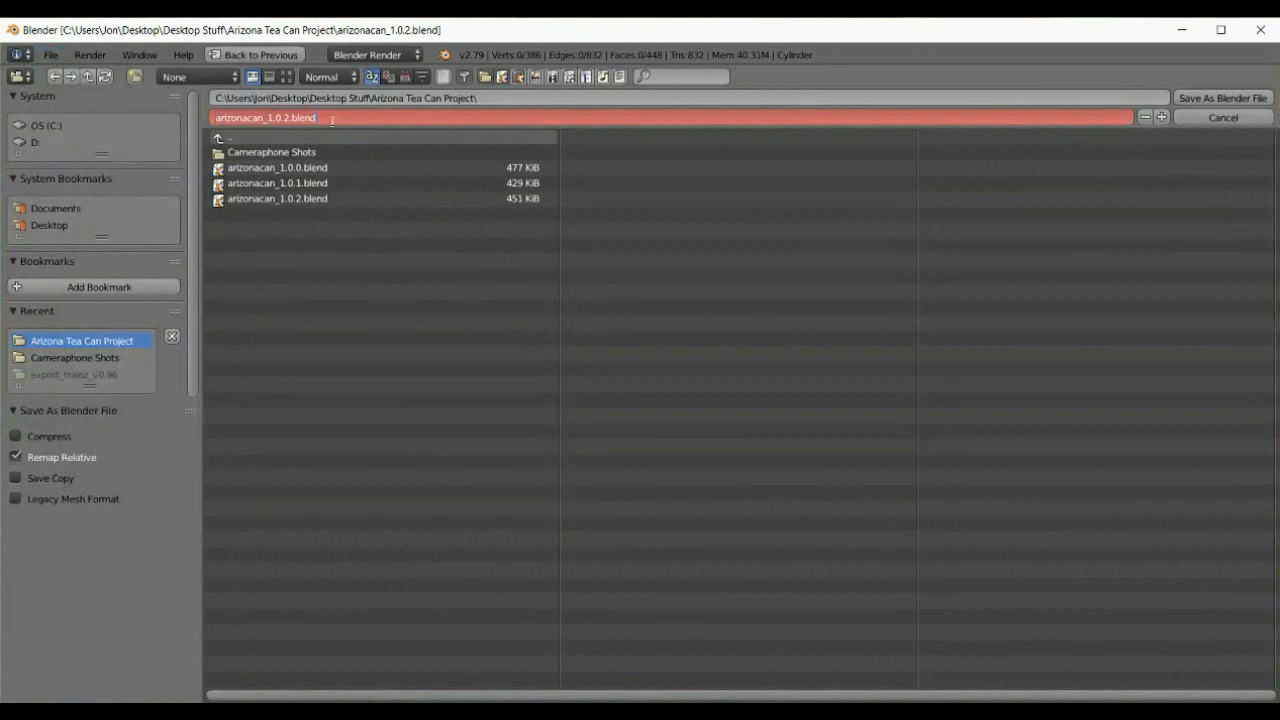
pyautogui.press('BackSpace')
pyautogui.write('3')
pyautogui.click(1219, 97)
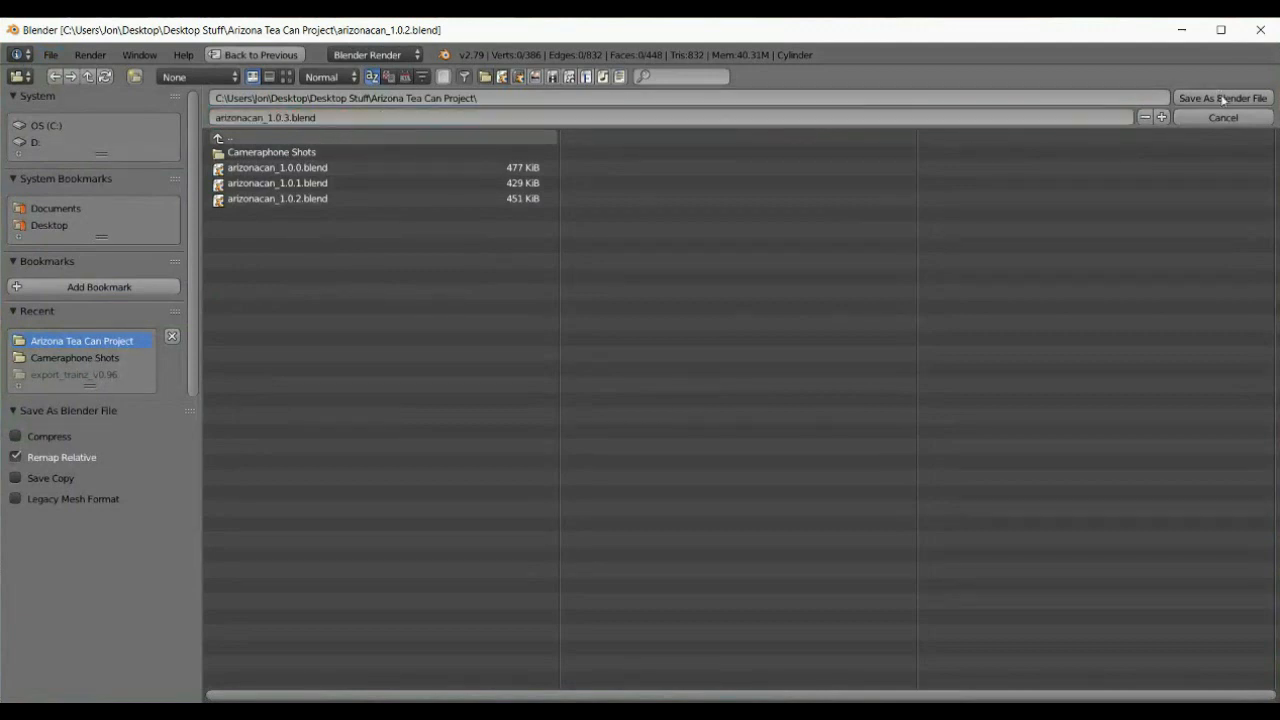
pyautogui.click(1219, 97)
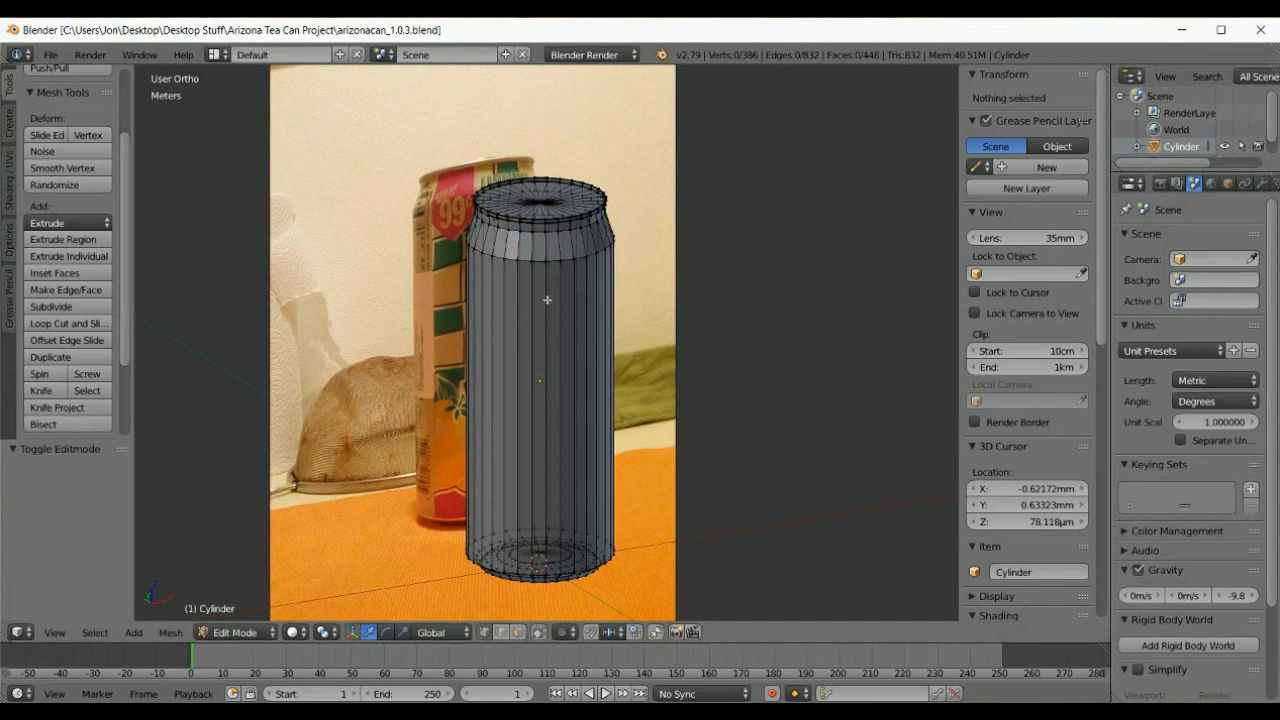
# Step: Examine the can's top face, rim and shoulder up close in Edit Mode
pyautogui.scroll(2, 574, 250)
pyautogui.scroll(1, 522, 134)
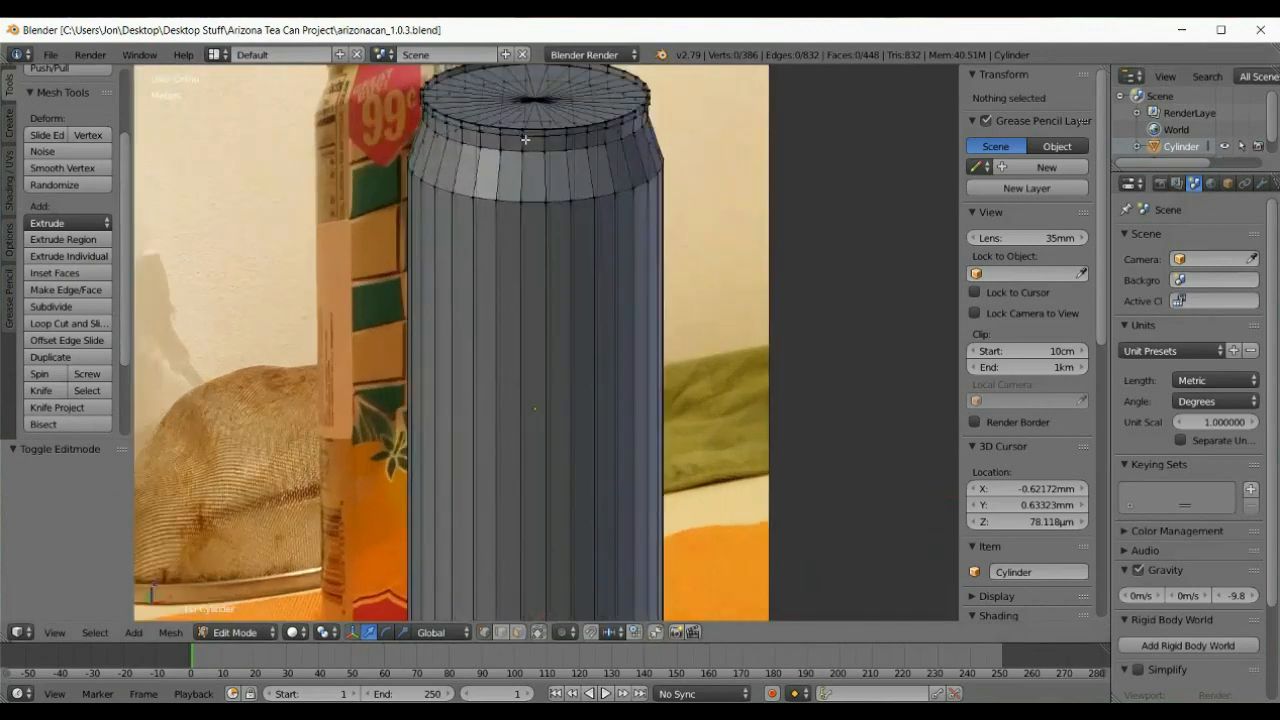
pyautogui.scroll(1, 534, 134)
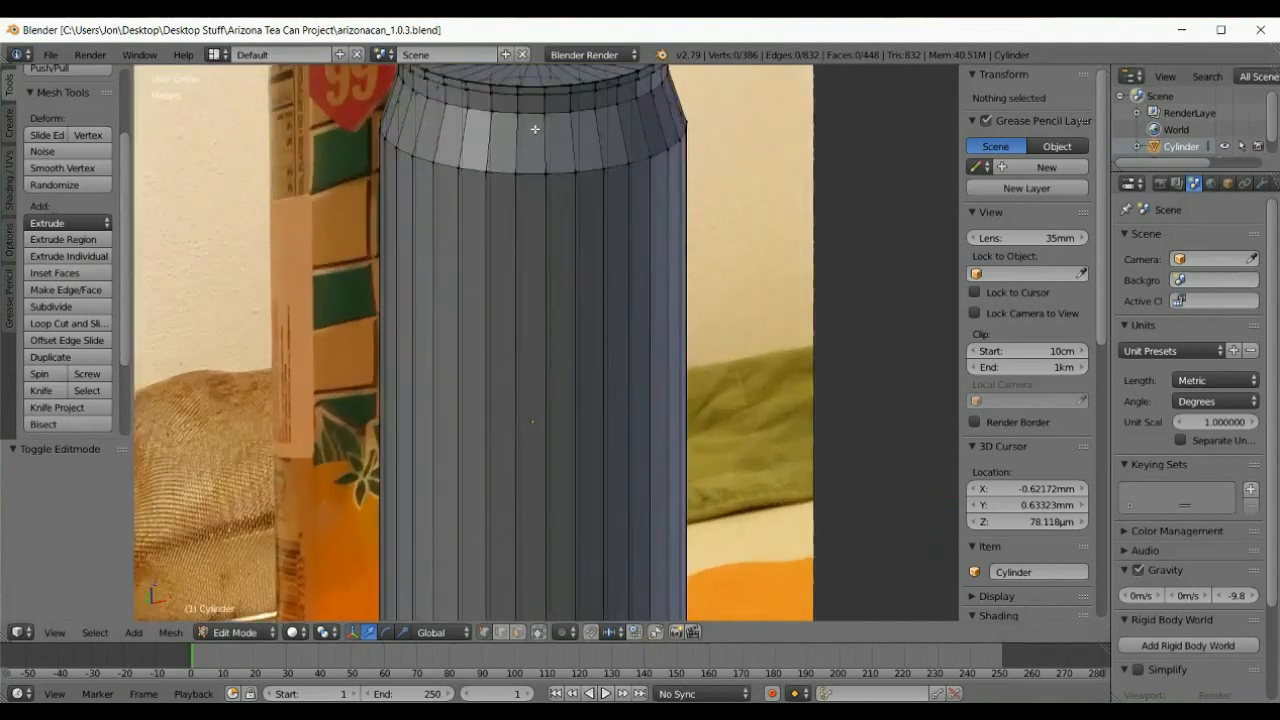
pyautogui.scroll(-1, 535, 129)
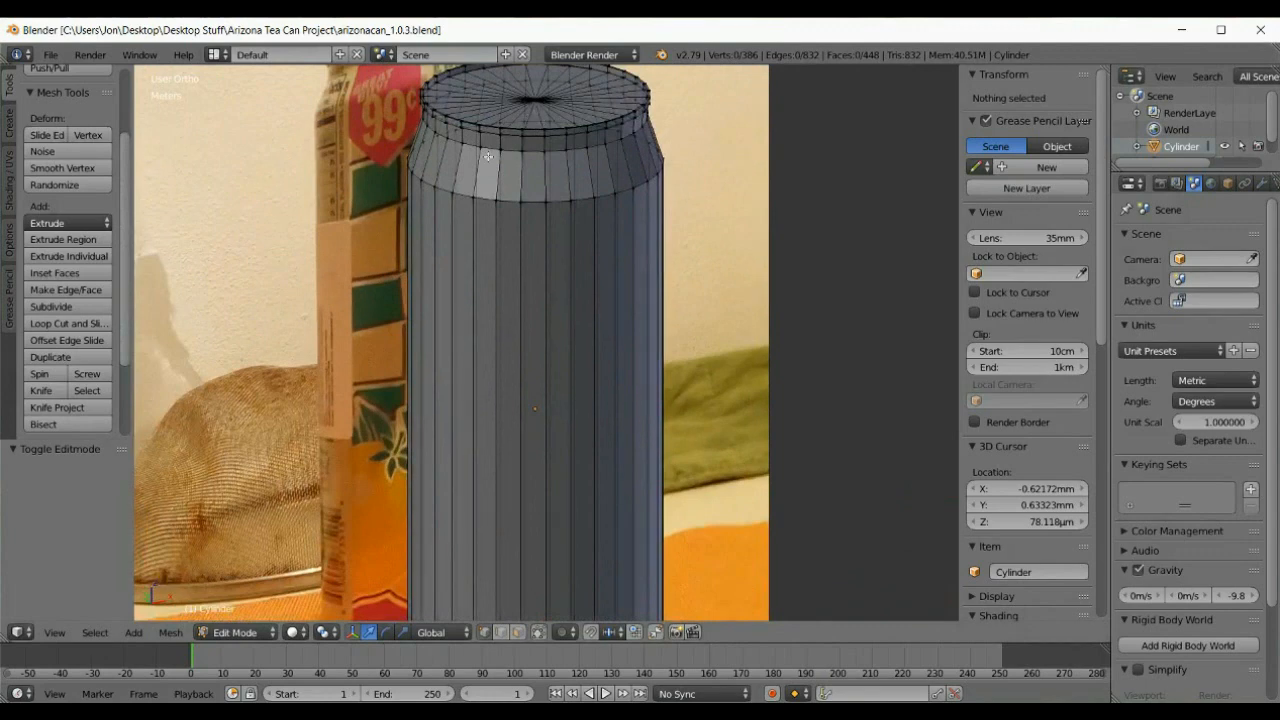
pyautogui.keyDown('shift'); pyautogui.scroll(6, 488, 156); pyautogui.keyUp('shift')
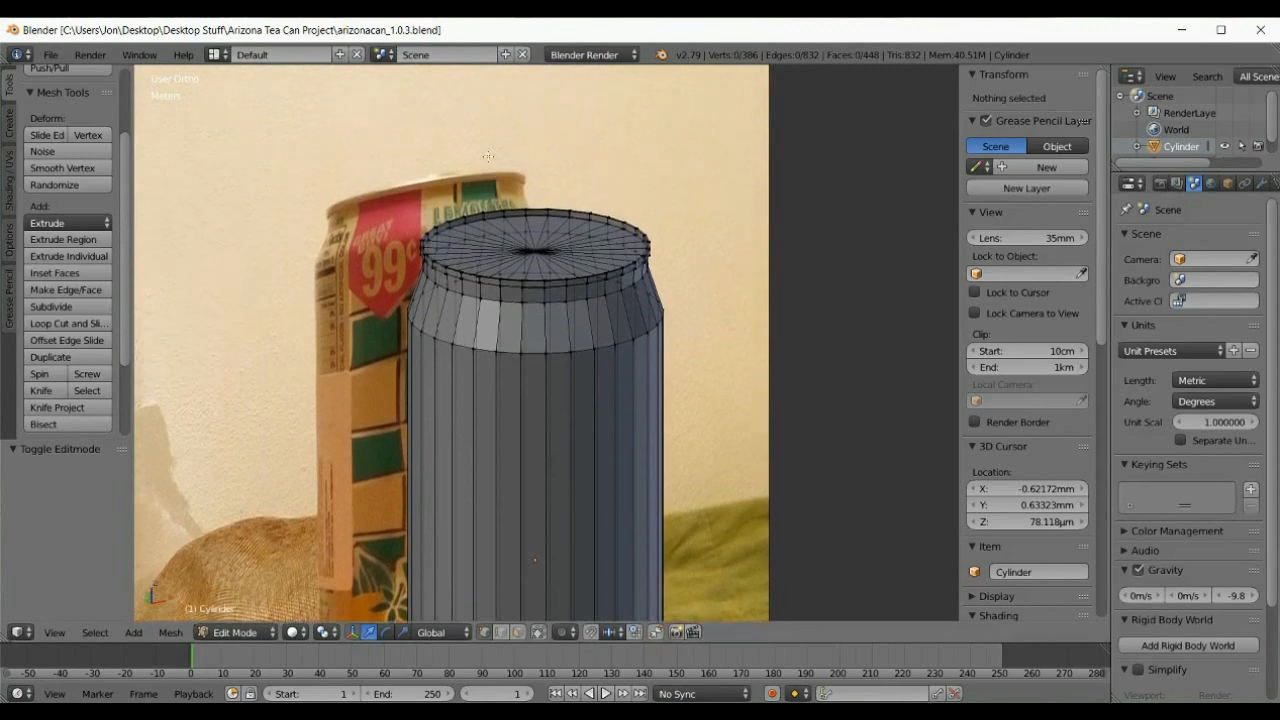
pyautogui.keyDown('shift'); pyautogui.scroll(2, 488, 156); pyautogui.keyUp('shift')
pyautogui.scroll(3, 727, 291)
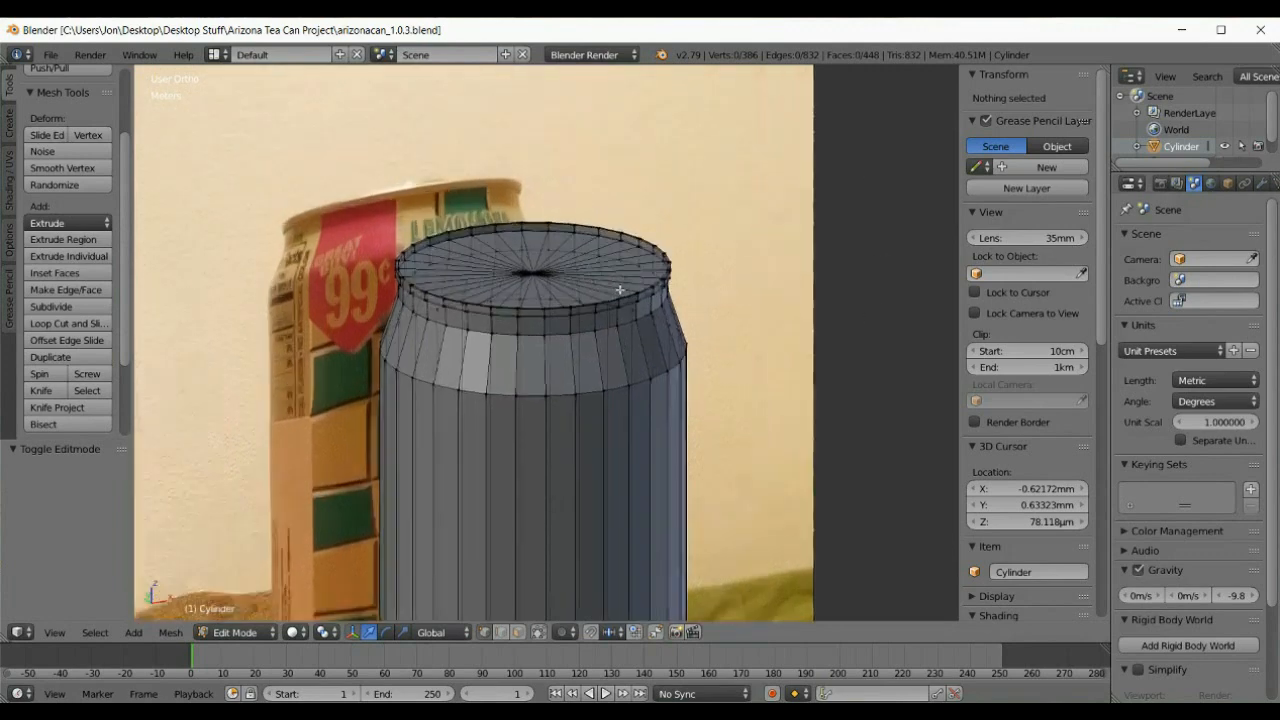
pyautogui.scroll(1, 558, 221)
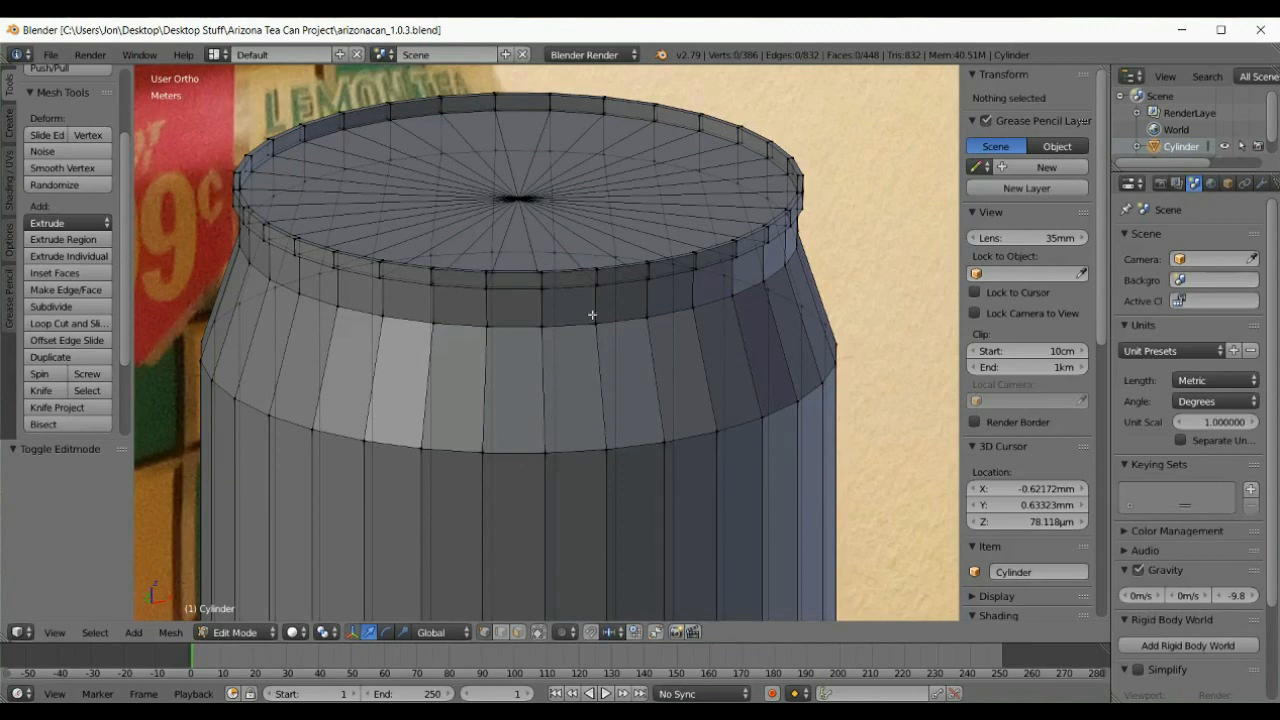
# Step: Examine the edge loops along the front of the can's rim, the shoulder and the recessed top face from several angles
pyautogui.scroll(2, 594, 310)
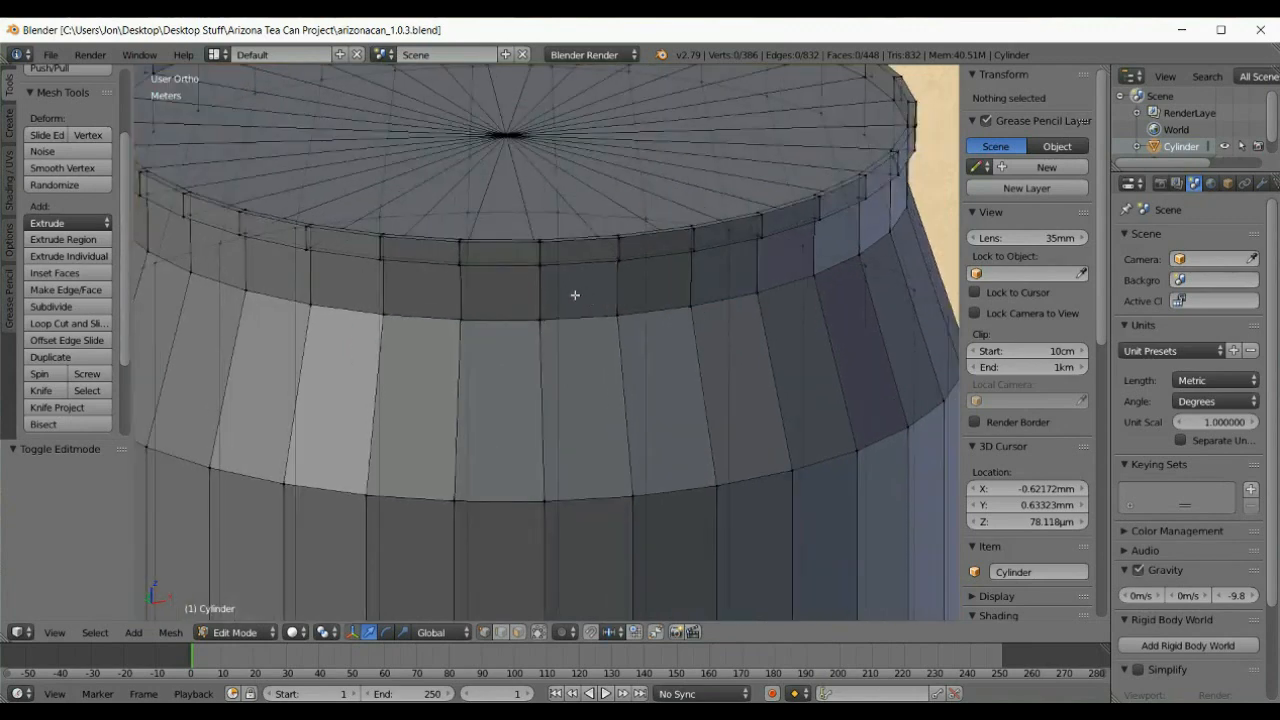
pyautogui.scroll(3, 571, 297)
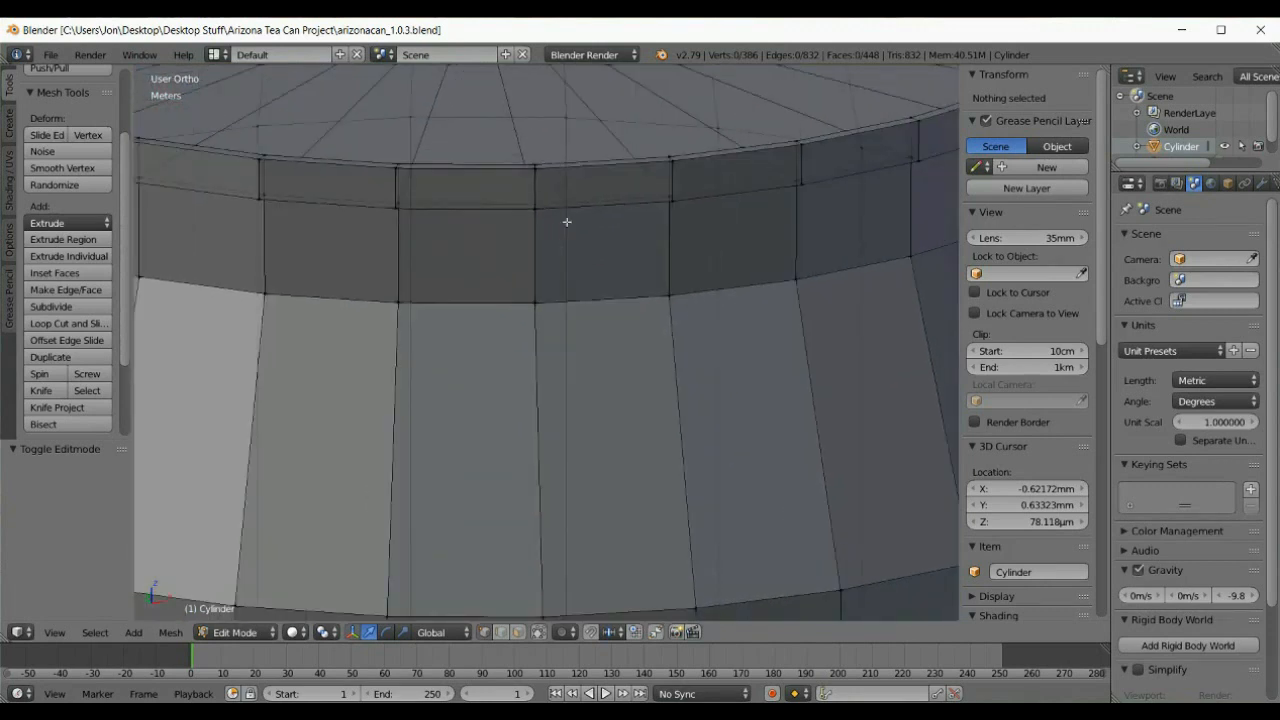
pyautogui.scroll(-4, 682, 192)
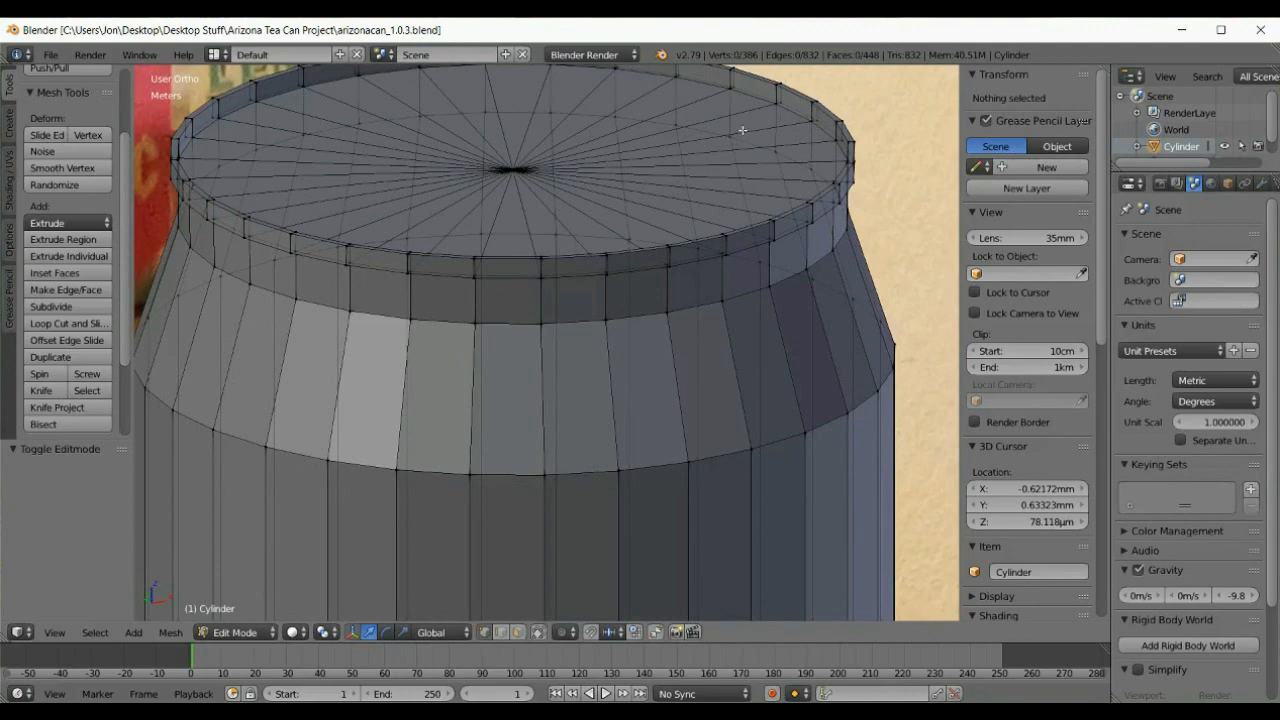
pyautogui.moveTo(711, 166); pyautogui.dragTo(719, 219, button='middle')
pyautogui.scroll(4, 804, 165)
pyautogui.scroll(-1, 708, 320)
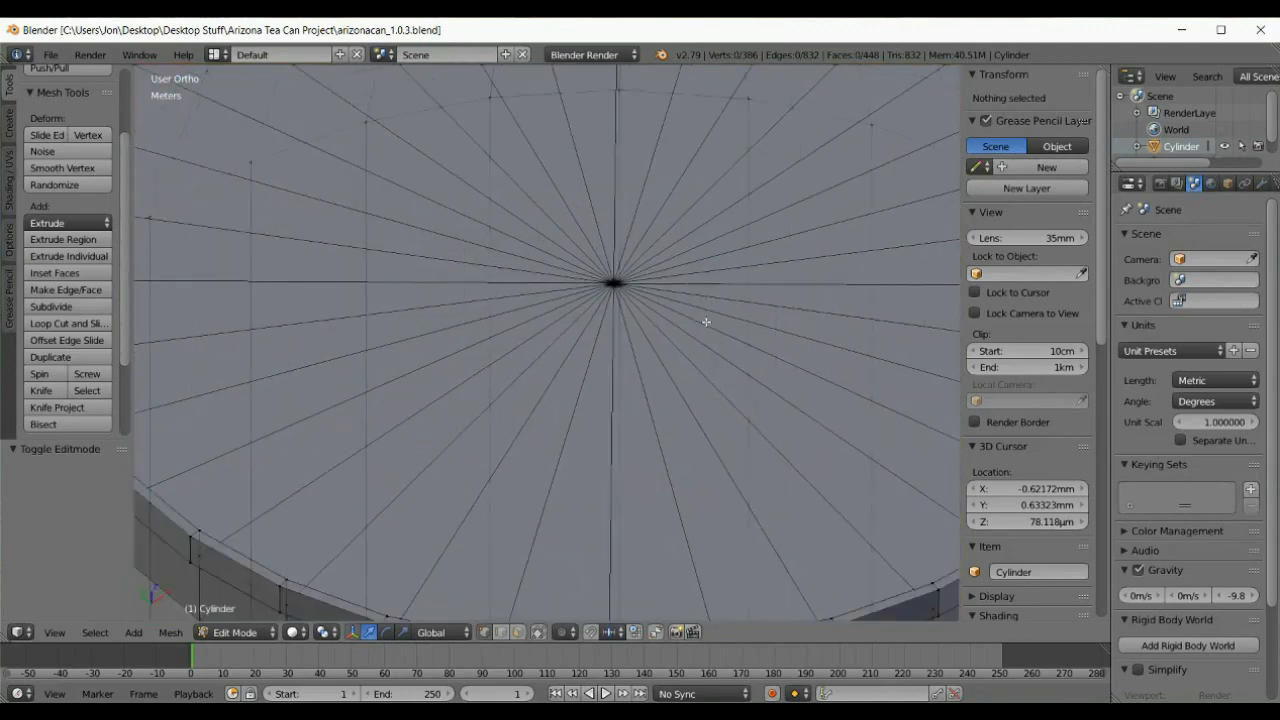
pyautogui.keyDown('shift'); pyautogui.scroll(-8, 753, 354); pyautogui.keyUp('shift')
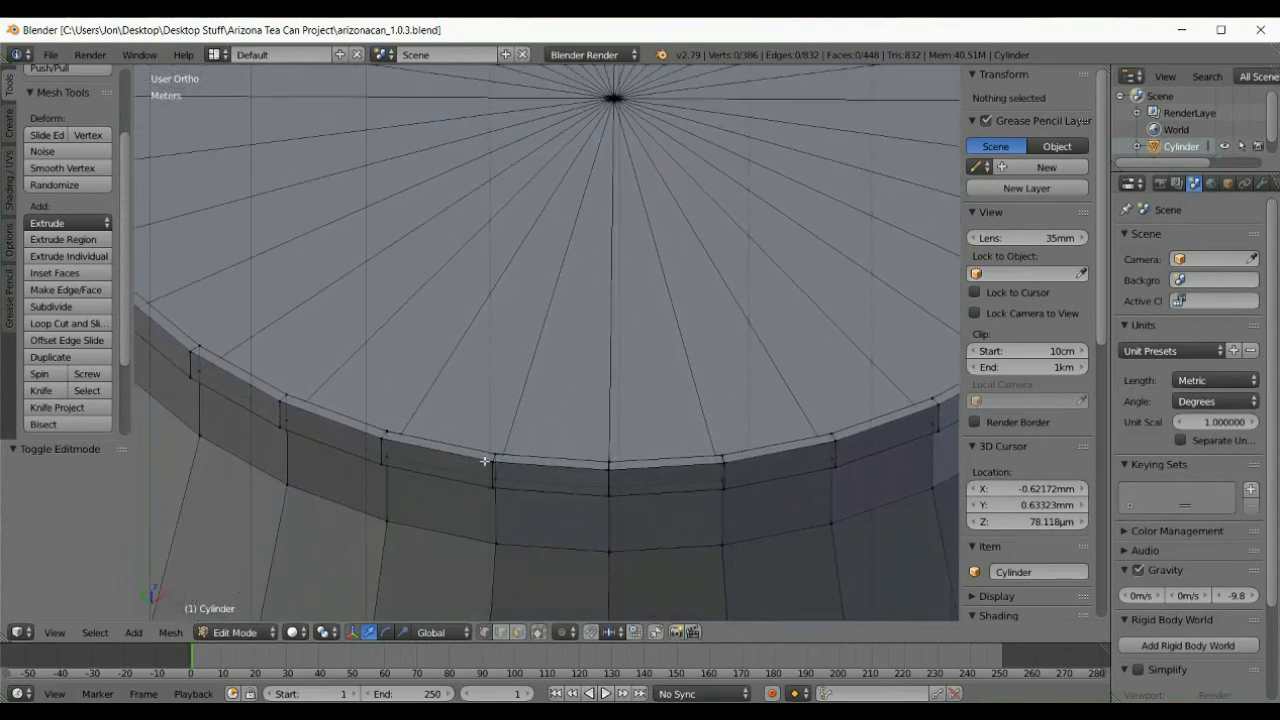
pyautogui.scroll(3, 580, 469)
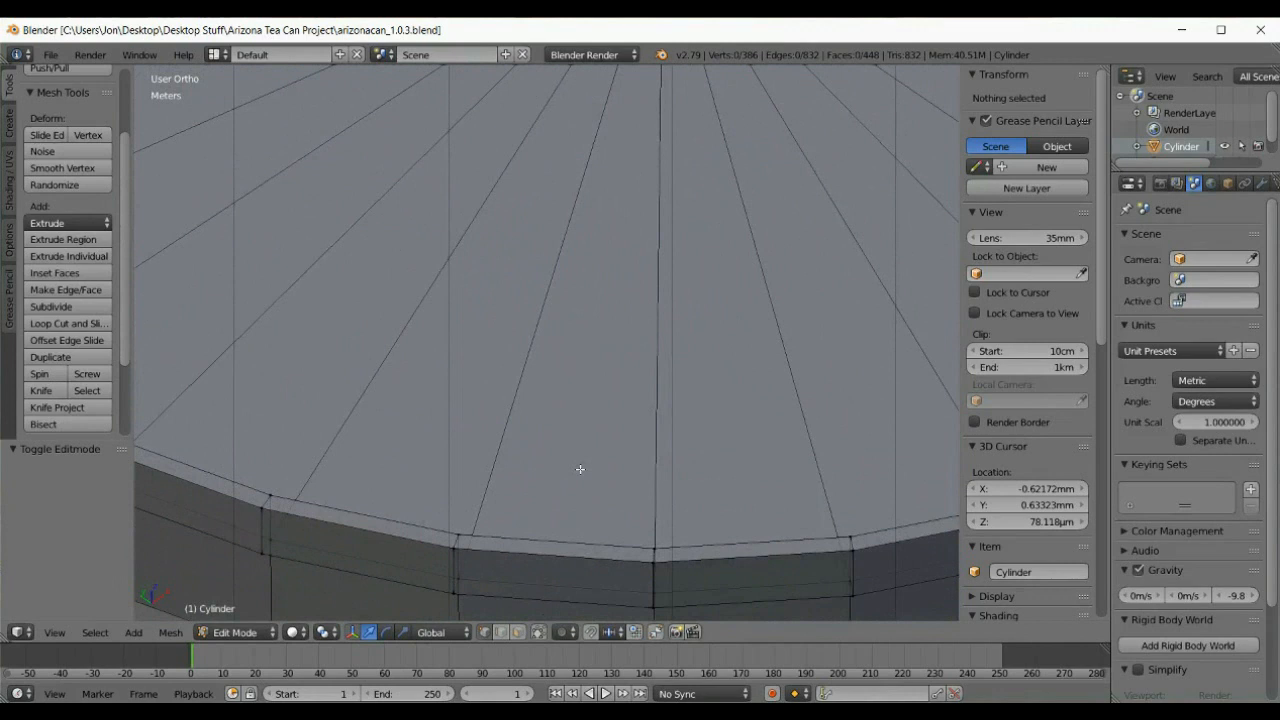
pyautogui.keyDown('shift'); pyautogui.scroll(-4, 580, 469); pyautogui.keyUp('shift')
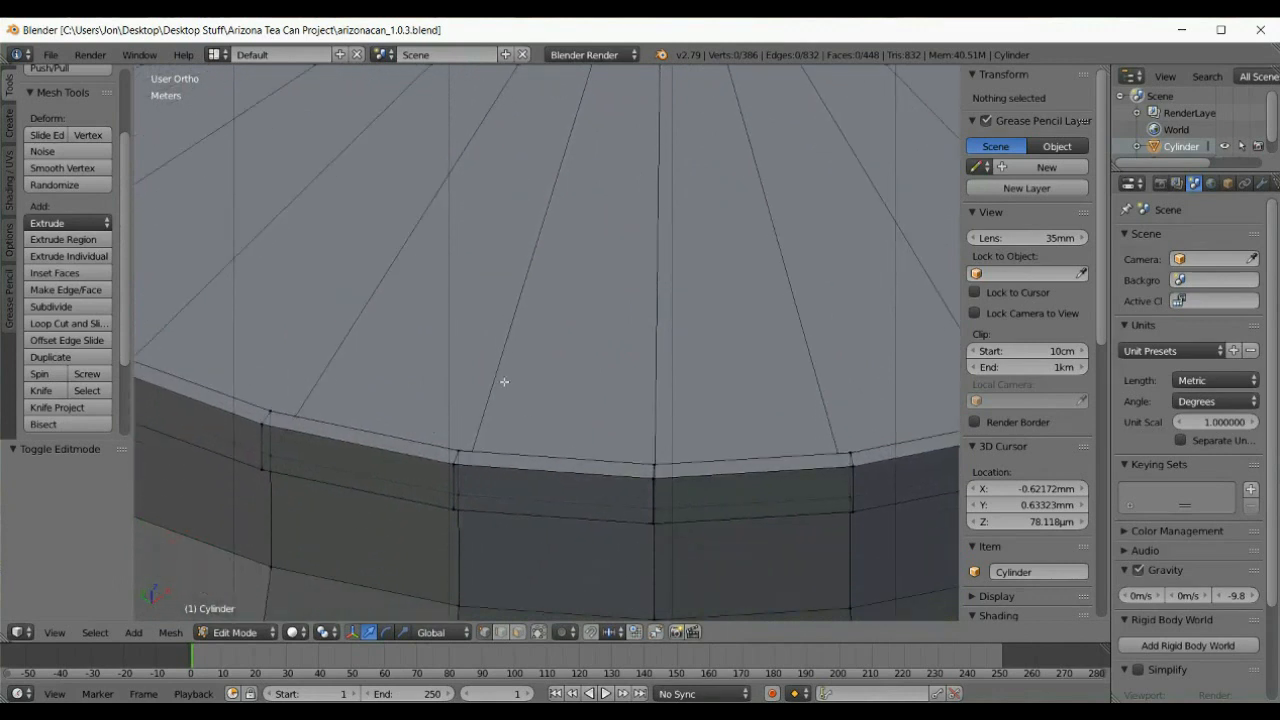
pyautogui.moveTo(583, 366); pyautogui.dragTo(517, 426, button='middle')
pyautogui.scroll(-5, 577, 329)
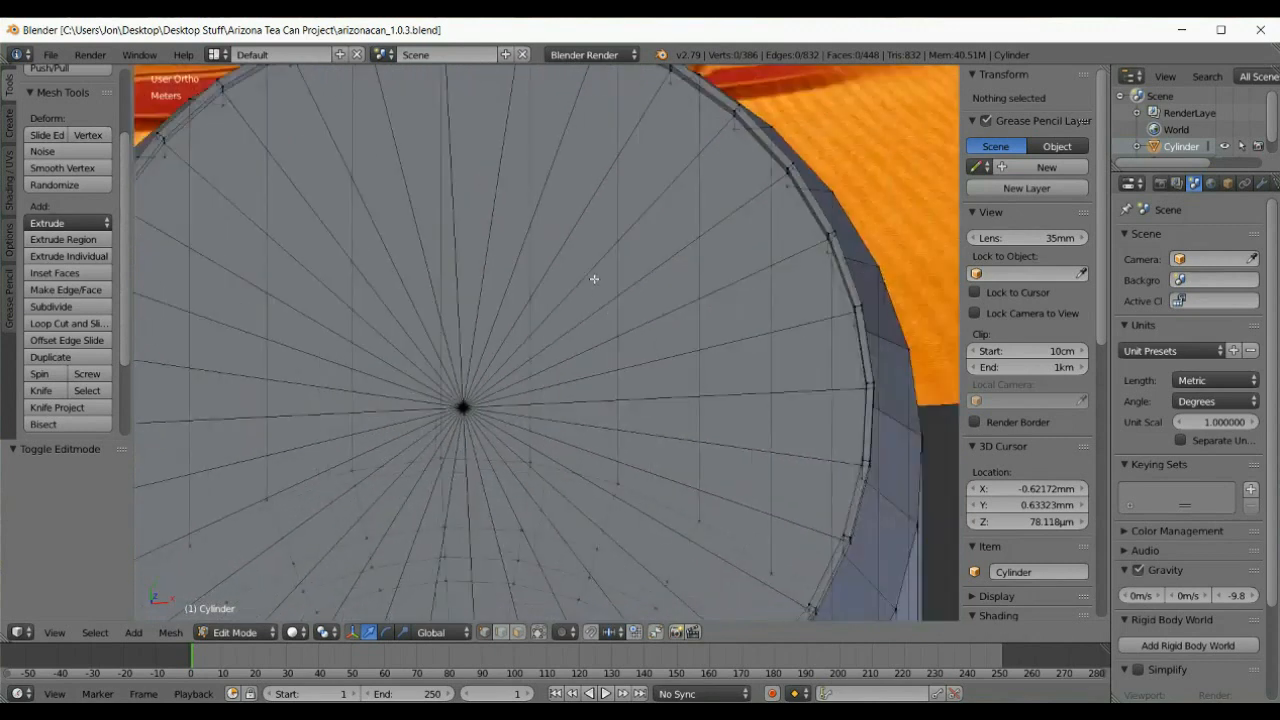
pyautogui.scroll(-1, 606, 248)
pyautogui.moveTo(641, 152); pyautogui.dragTo(660, 120, button='middle')
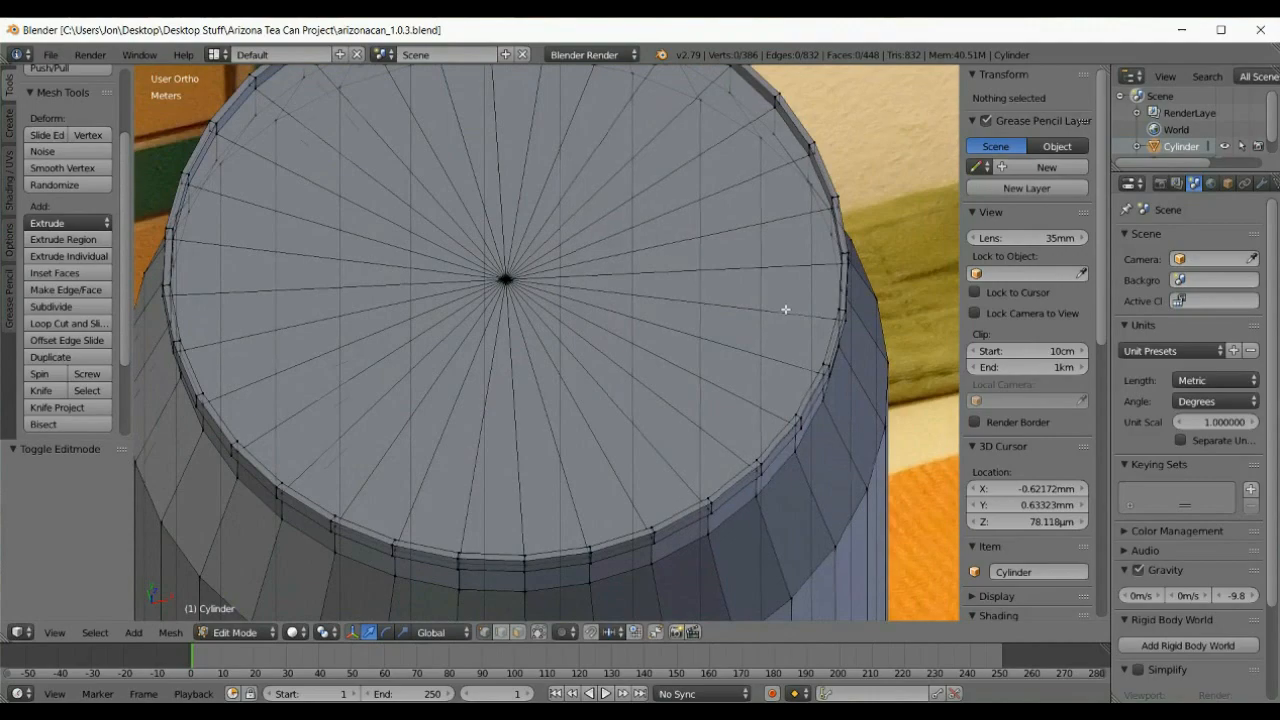
# Step: Examine the outer and inner edge loops along the back of the can's rim up close
pyautogui.keyDown('shift'); pyautogui.scroll(10, 785, 310); pyautogui.keyUp('shift')
pyautogui.keyDown('shift'); pyautogui.scroll(9, 785, 310); pyautogui.keyUp('shift')
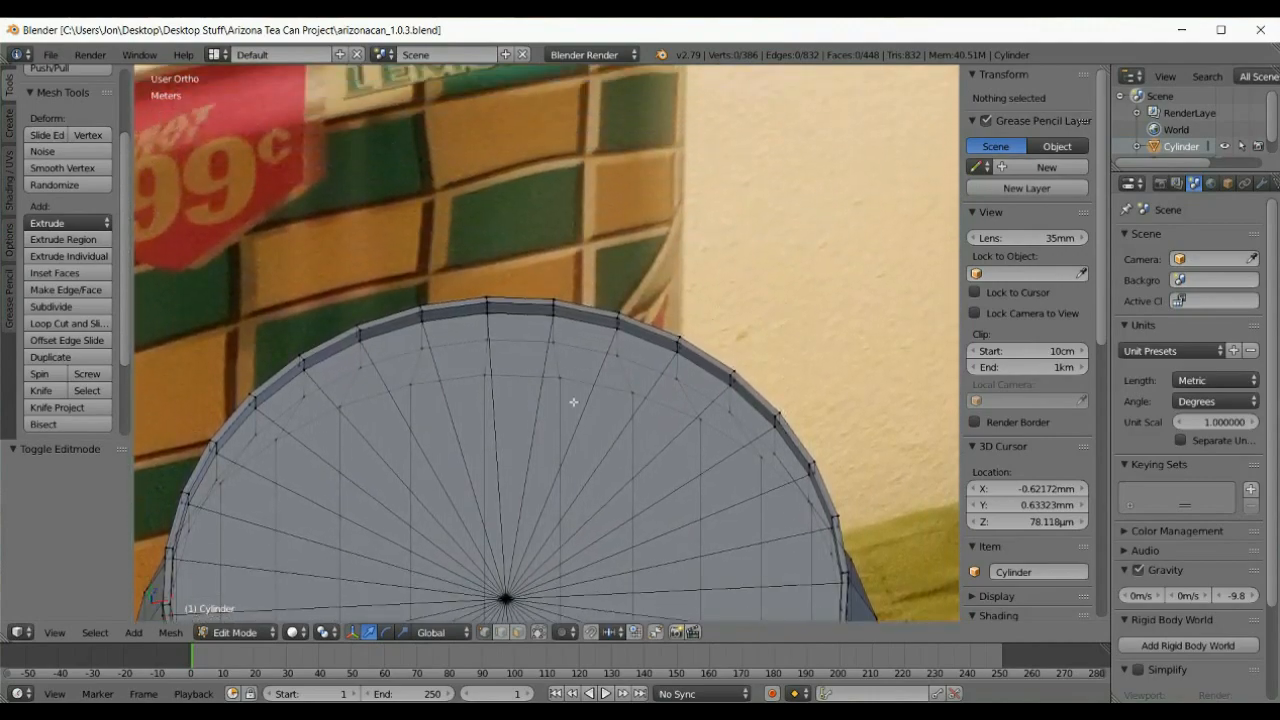
pyautogui.scroll(9, 573, 402)
pyautogui.scroll(-1, 590, 203)
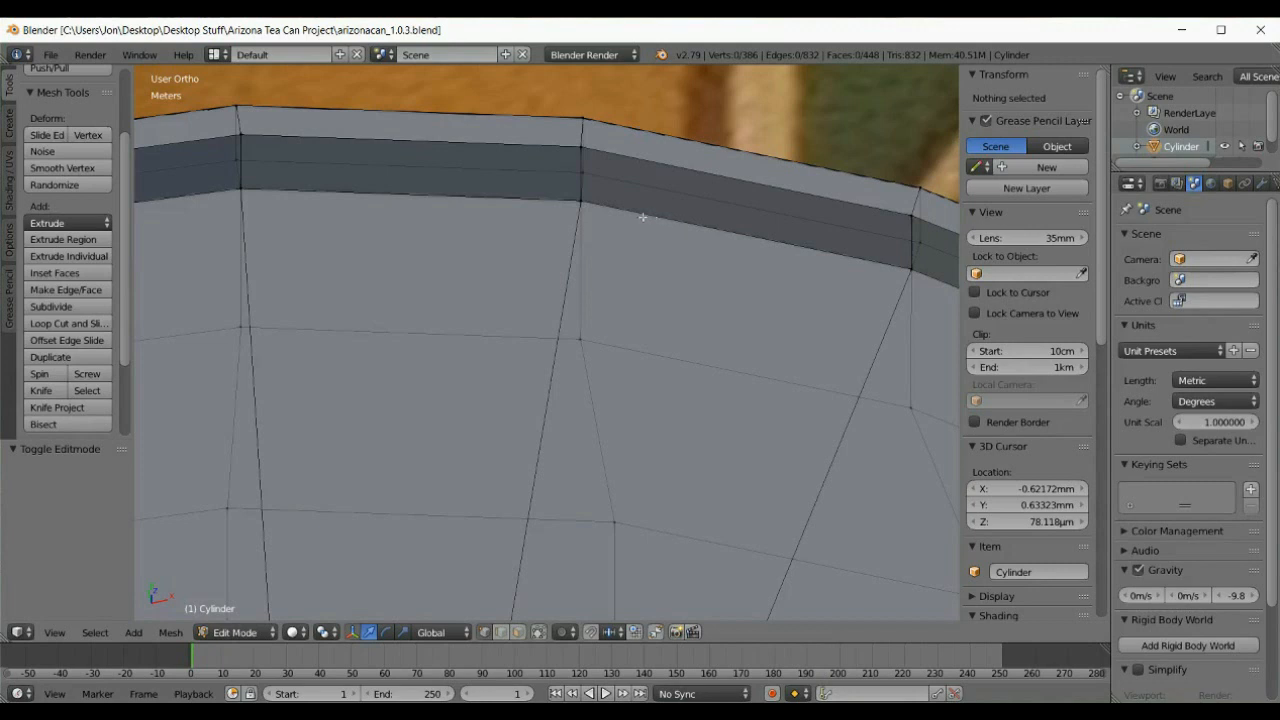
pyautogui.scroll(-1, 601, 209)
pyautogui.scroll(-2, 601, 209)
pyautogui.scroll(-2, 563, 345)
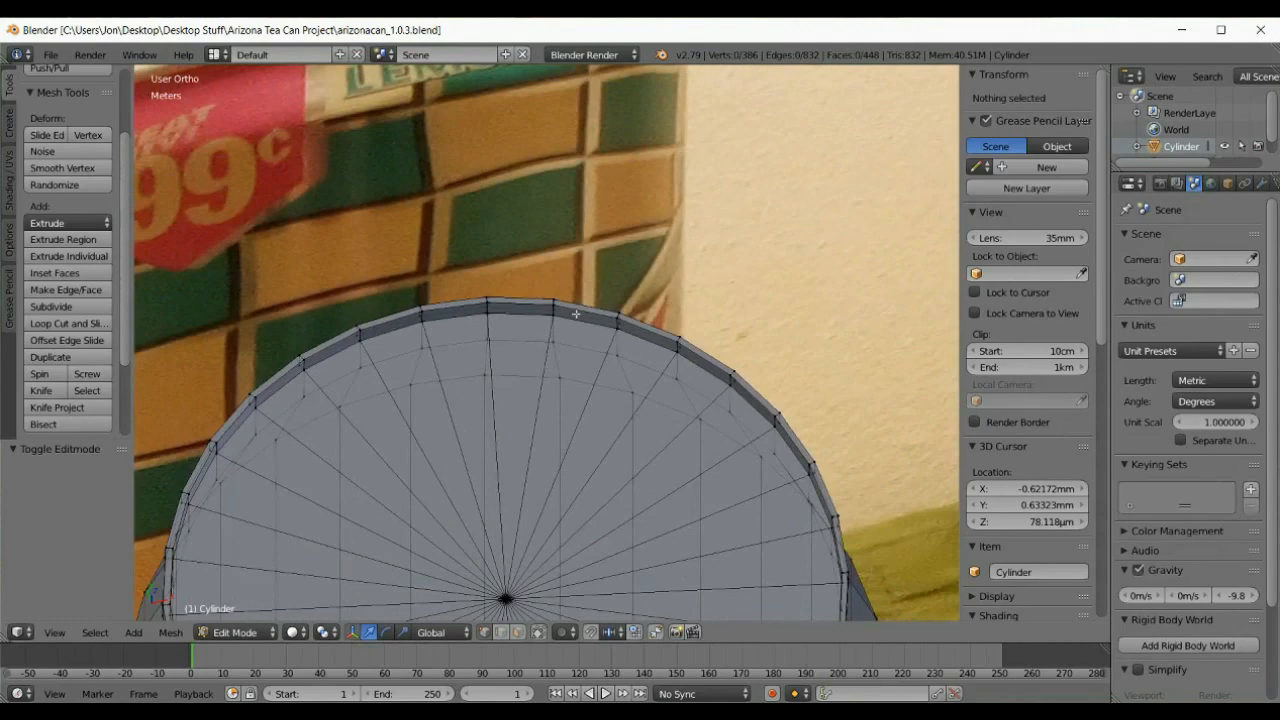
pyautogui.scroll(5, 558, 298)
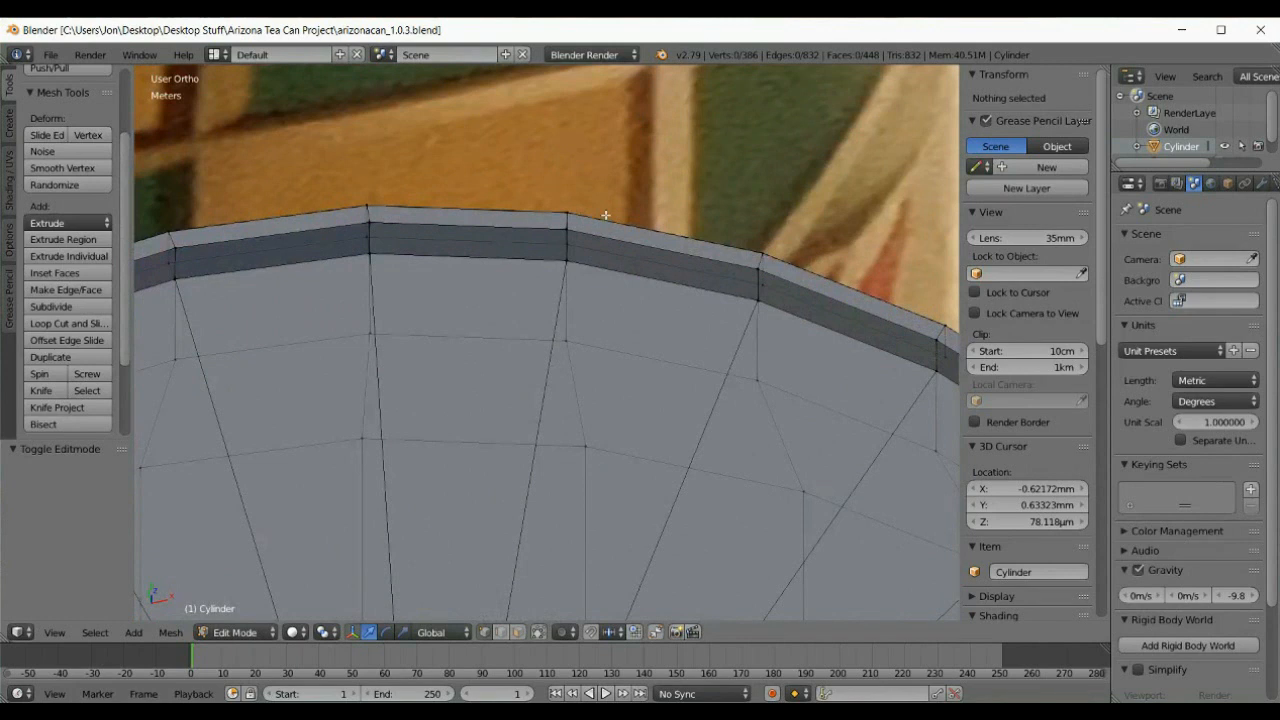
pyautogui.scroll(-2, 580, 213)
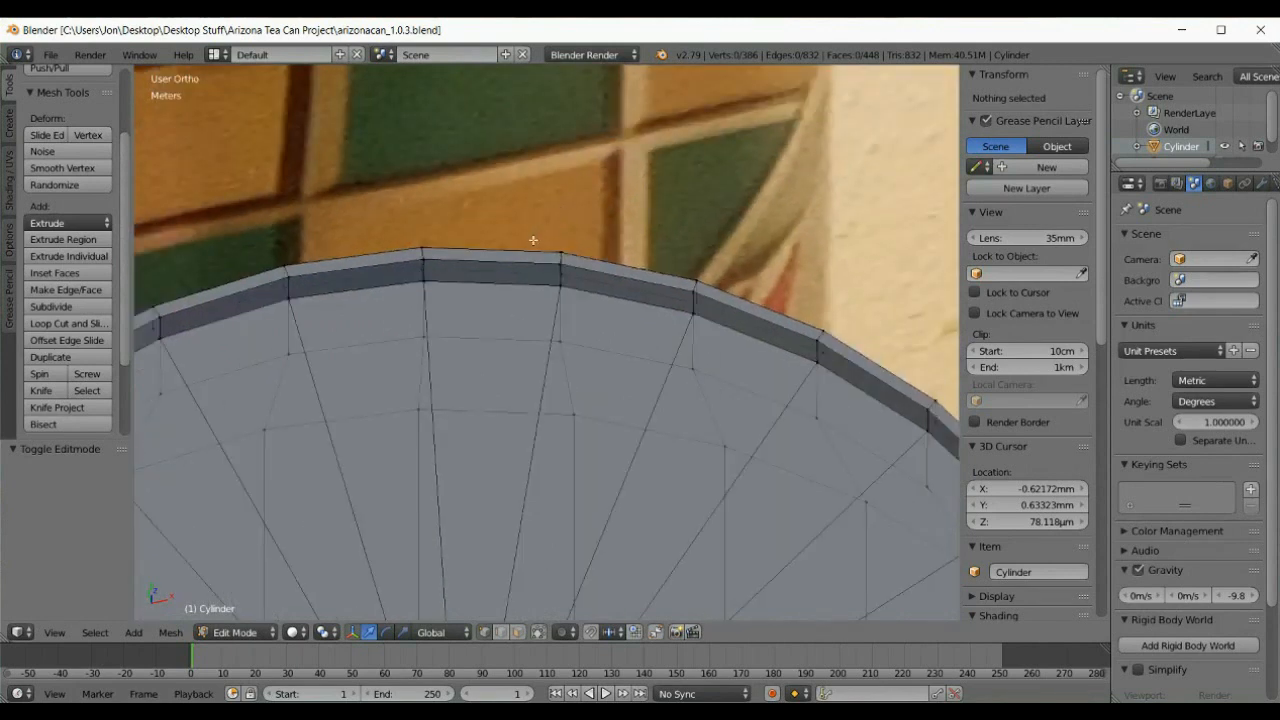
pyautogui.scroll(-1, 529, 242)
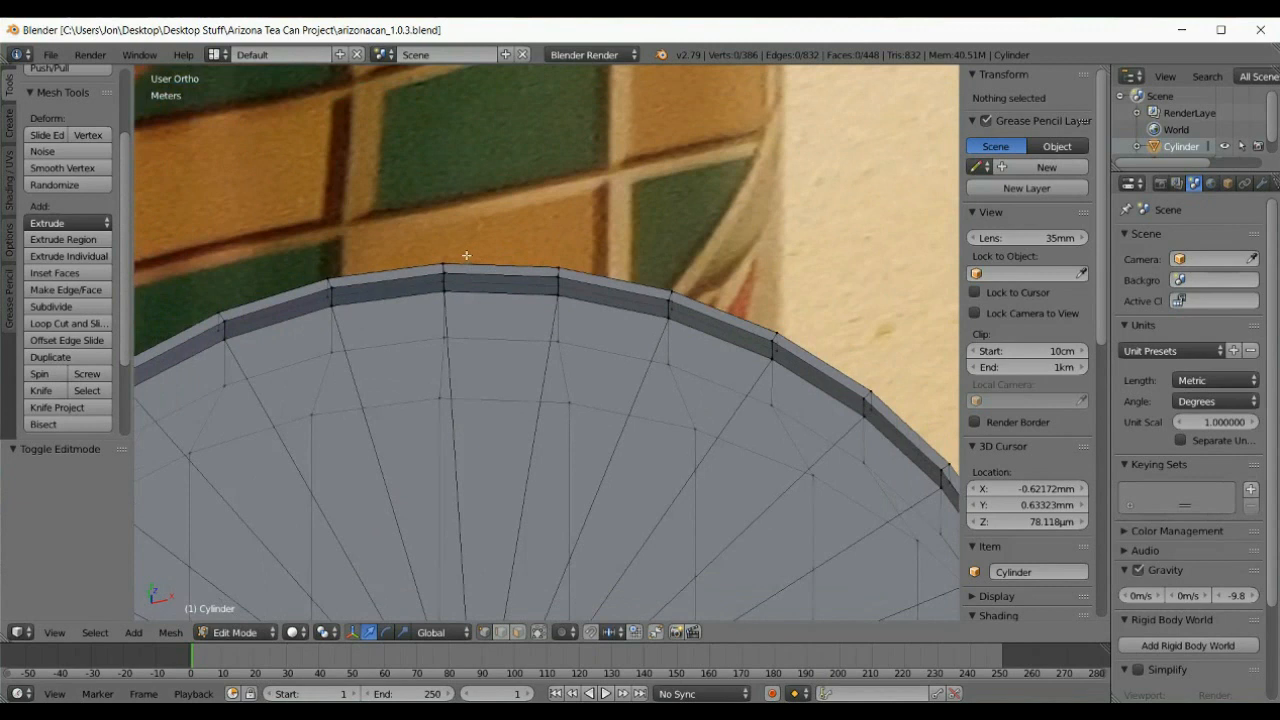
pyautogui.scroll(-8, 466, 255)
pyautogui.scroll(4, 508, 268)
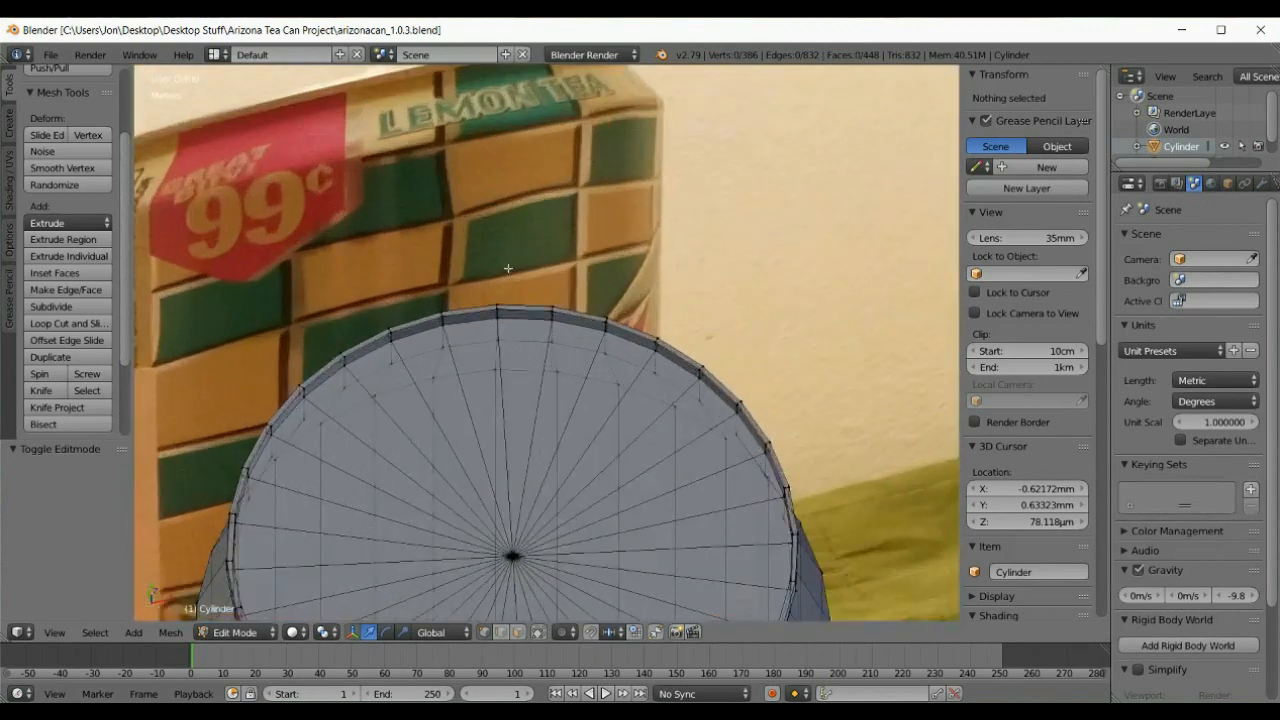
# Step: Select the vertices one after another around the outermost top edge of the can's rim until the full loop is selected
pyautogui.scroll(2, 508, 268)
pyautogui.scroll(2, 474, 250)
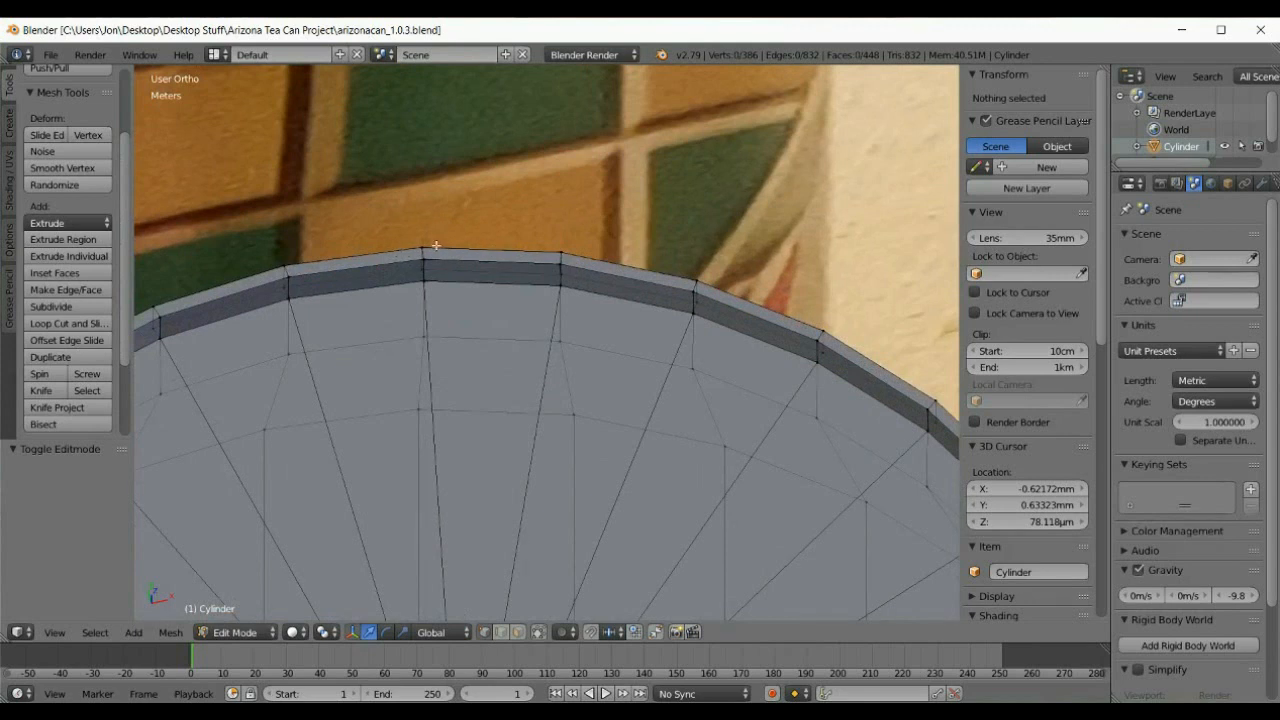
pyautogui.rightClick(431, 241)
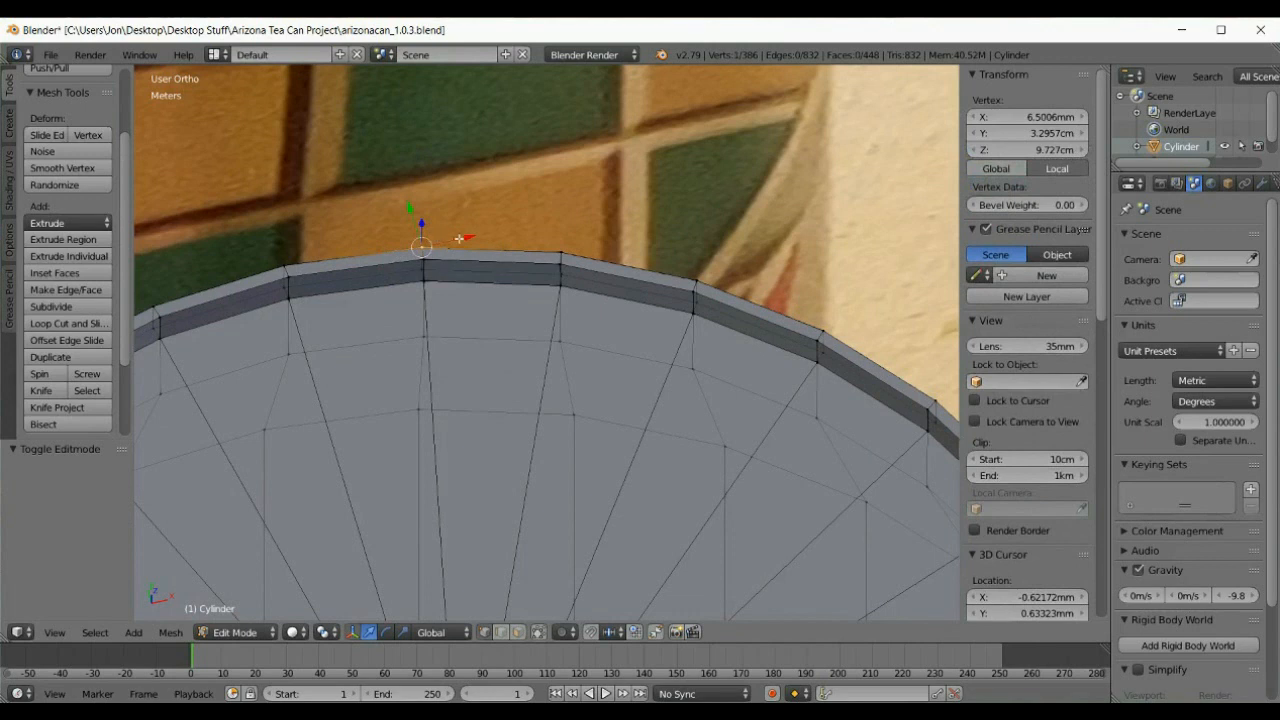
pyautogui.keyDown('shift'); pyautogui.rightClick(568, 244); pyautogui.keyUp('shift')
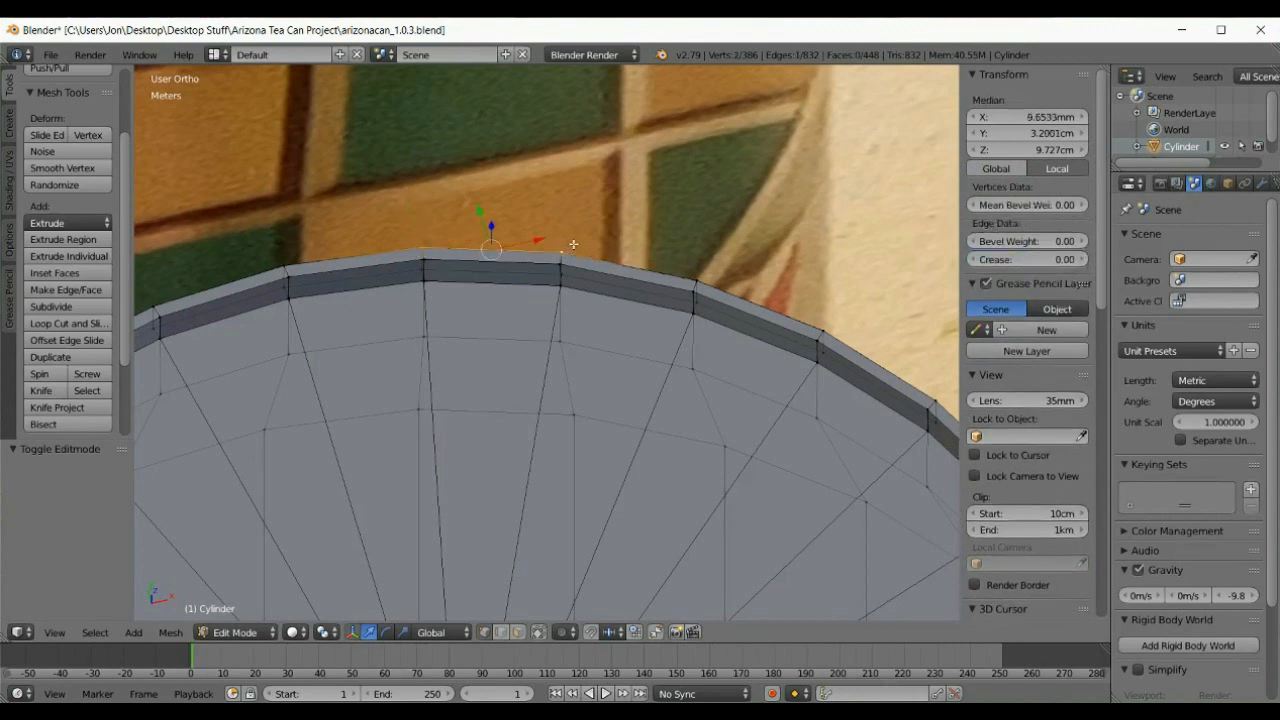
pyautogui.keyDown('shift'); pyautogui.rightClick(706, 272); pyautogui.keyUp('shift')
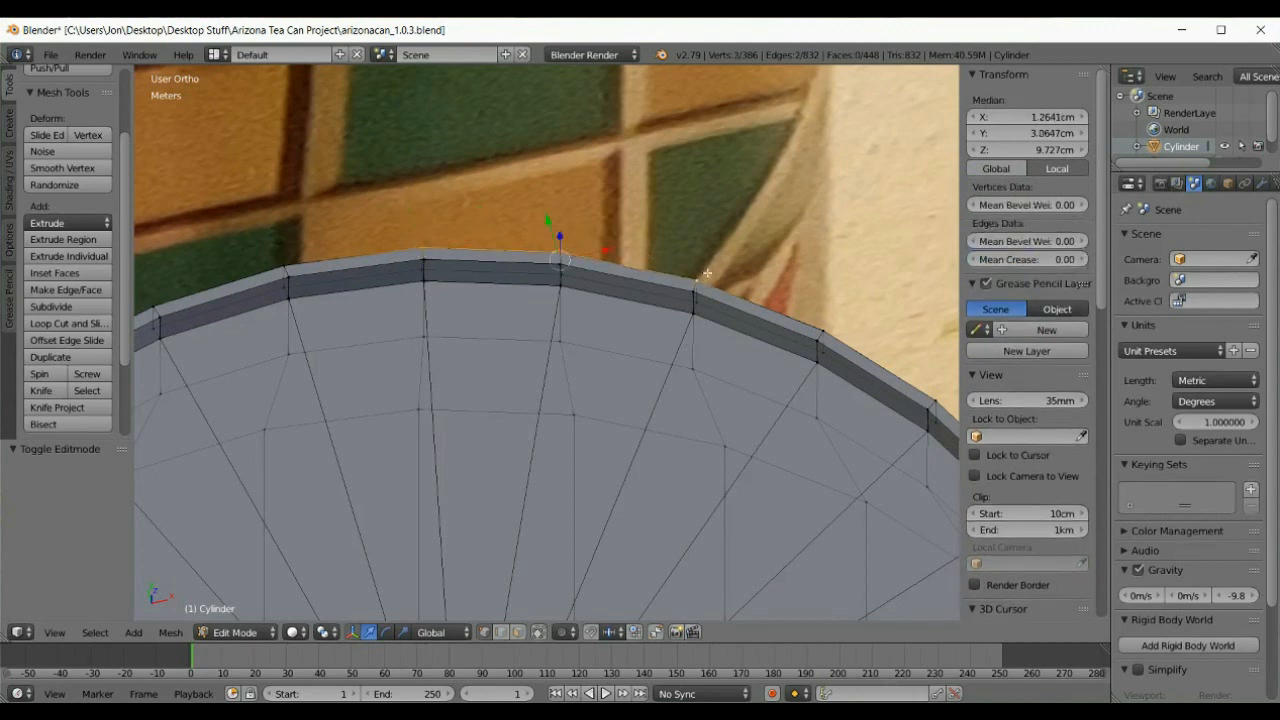
pyautogui.keyDown('shift'); pyautogui.rightClick(849, 323); pyautogui.keyUp('shift')
pyautogui.scroll(-1, 855, 322)
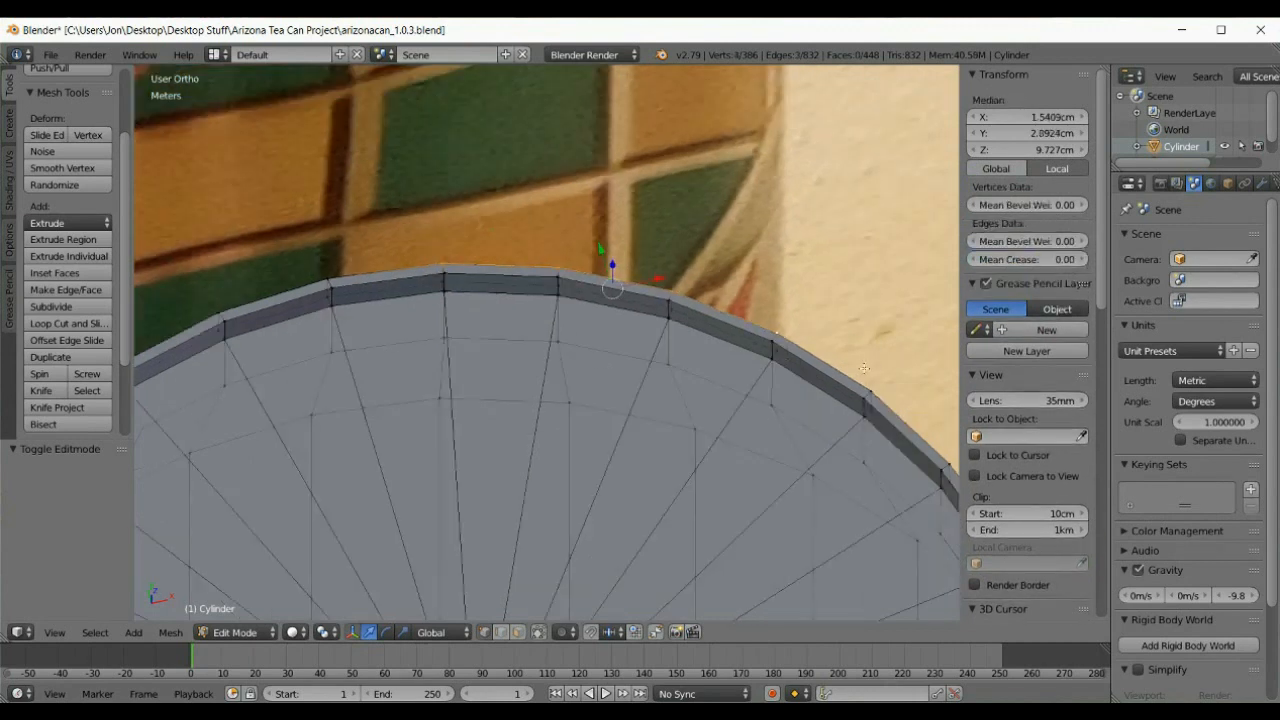
pyautogui.keyDown('shift'); pyautogui.rightClick(886, 390); pyautogui.keyUp('shift')
pyautogui.scroll(-1, 890, 390)
pyautogui.keyDown('shift'); pyautogui.rightClick(901, 437); pyautogui.keyUp('shift')
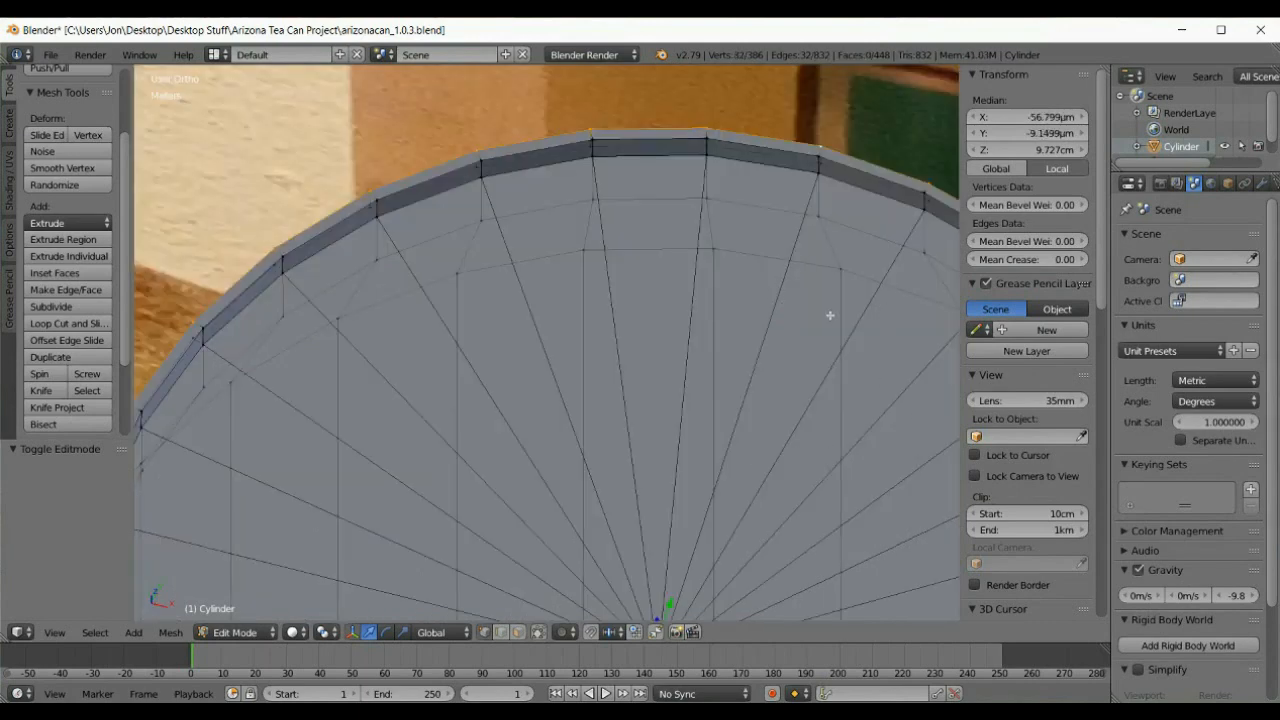
# Step: Mark the selected outer edge loop of the can's top rim as a seam
pyautogui.scroll(-3, 800, 330)
pyautogui.scroll(-2, 698, 400)
pyautogui.moveTo(685, 486); pyautogui.dragTo(762, 444, button='middle')
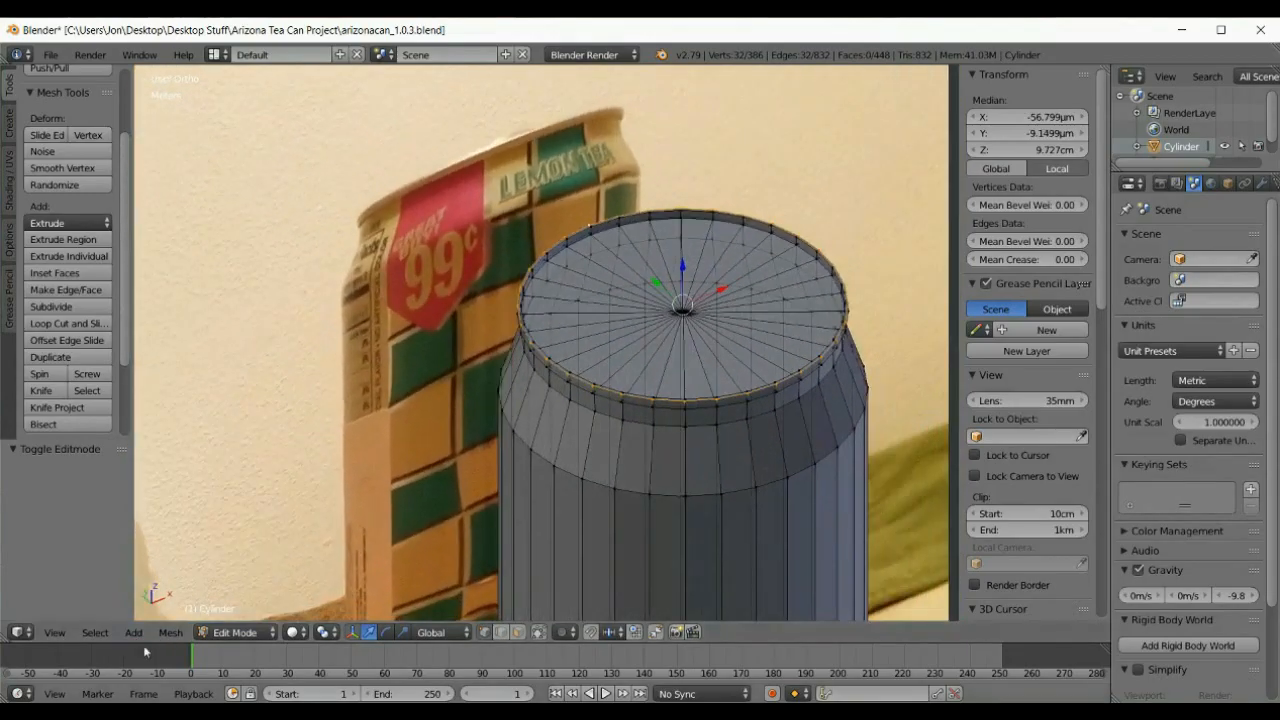
pyautogui.click(170, 633)
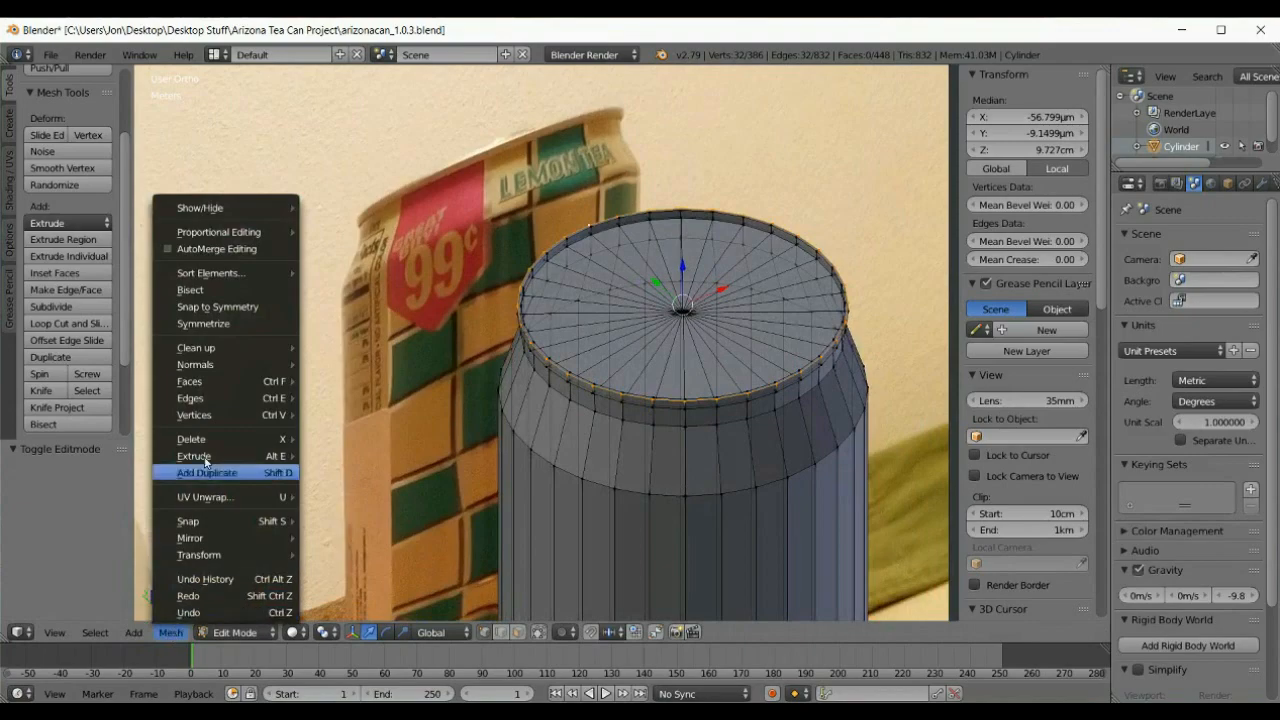
pyautogui.moveTo(248, 400)
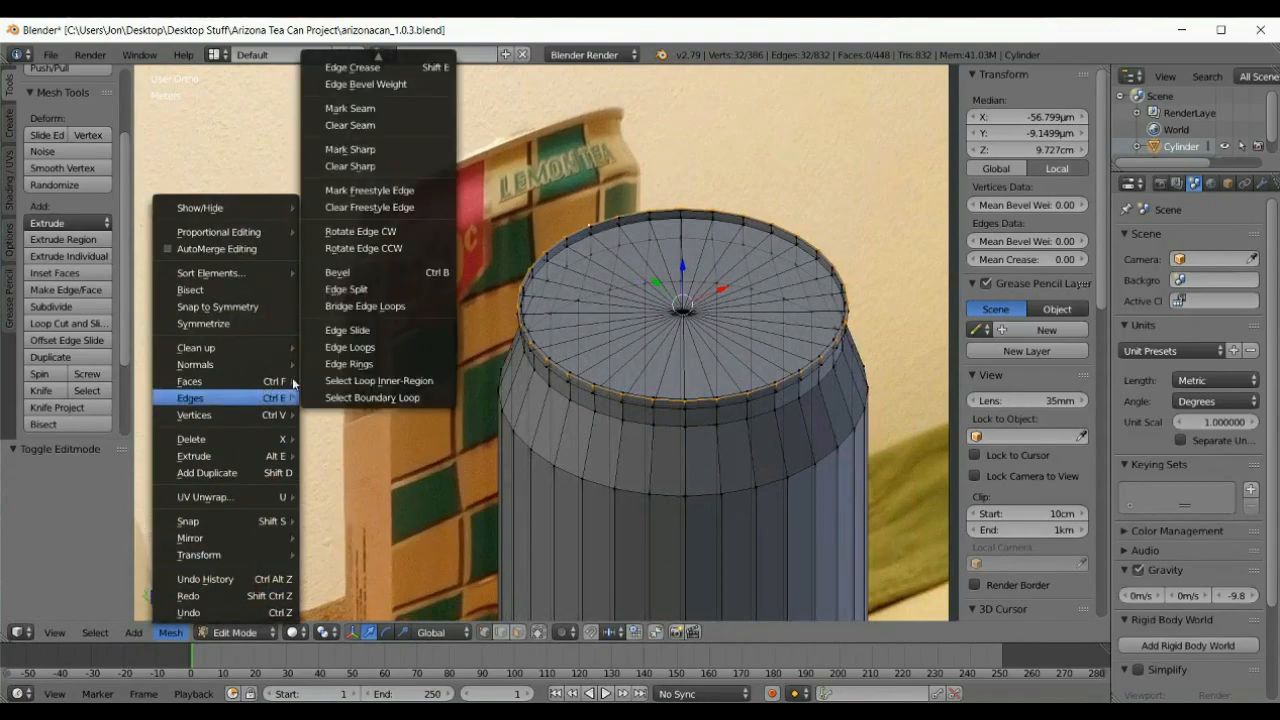
pyautogui.click(383, 108)
# Step: Check the marked seam around the top rim up close, from above and from the side below the shoulder
pyautogui.scroll(3, 619, 425)
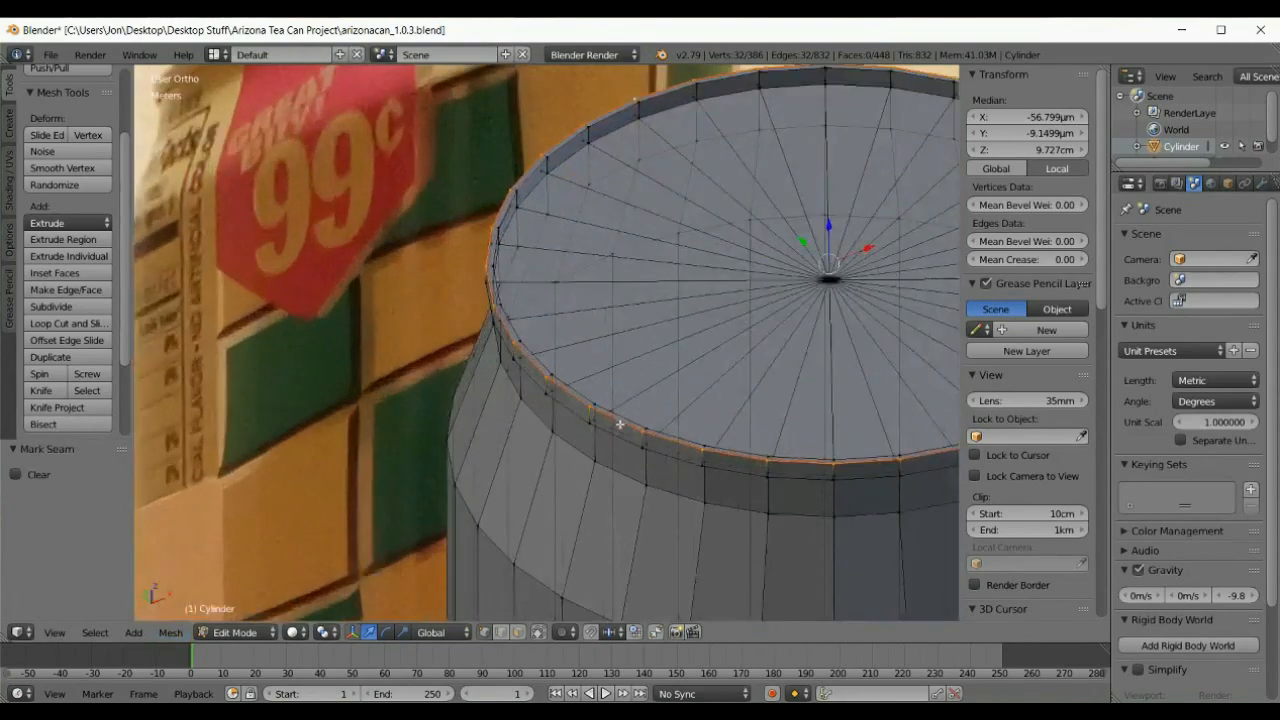
pyautogui.scroll(5, 619, 425)
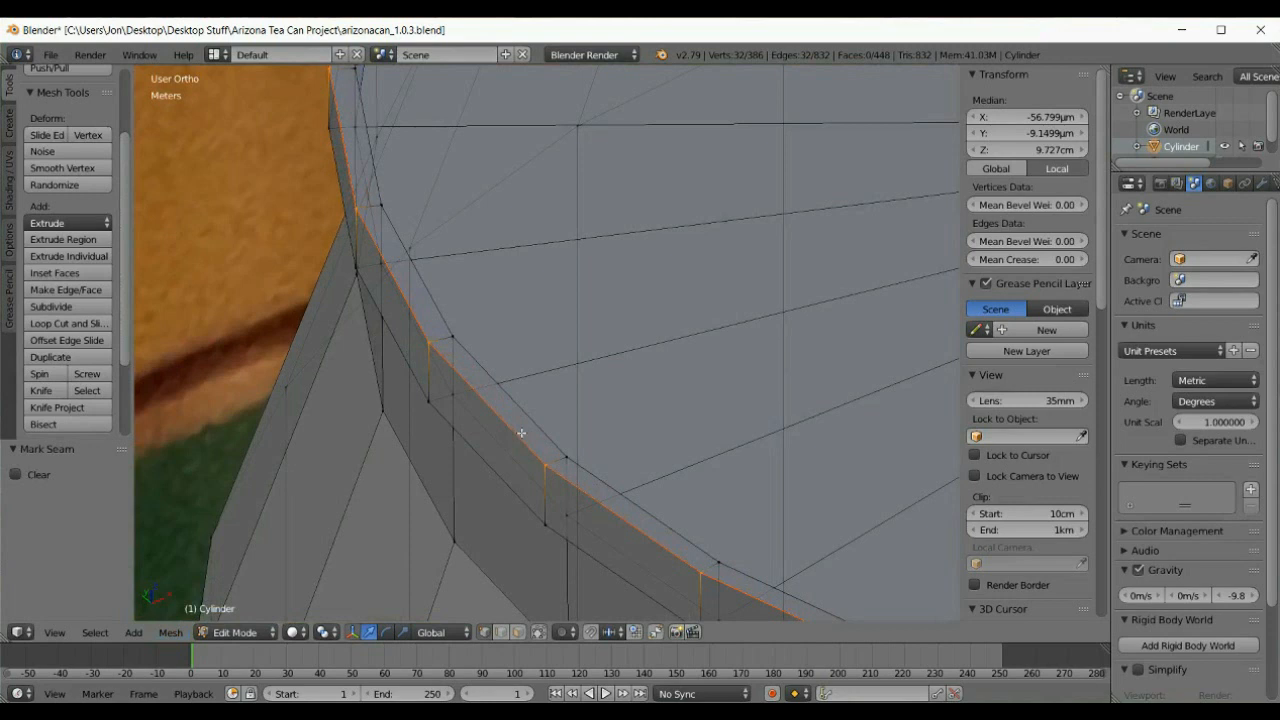
pyautogui.scroll(-8, 494, 430)
pyautogui.scroll(-5, 563, 408)
pyautogui.scroll(5, 553, 412)
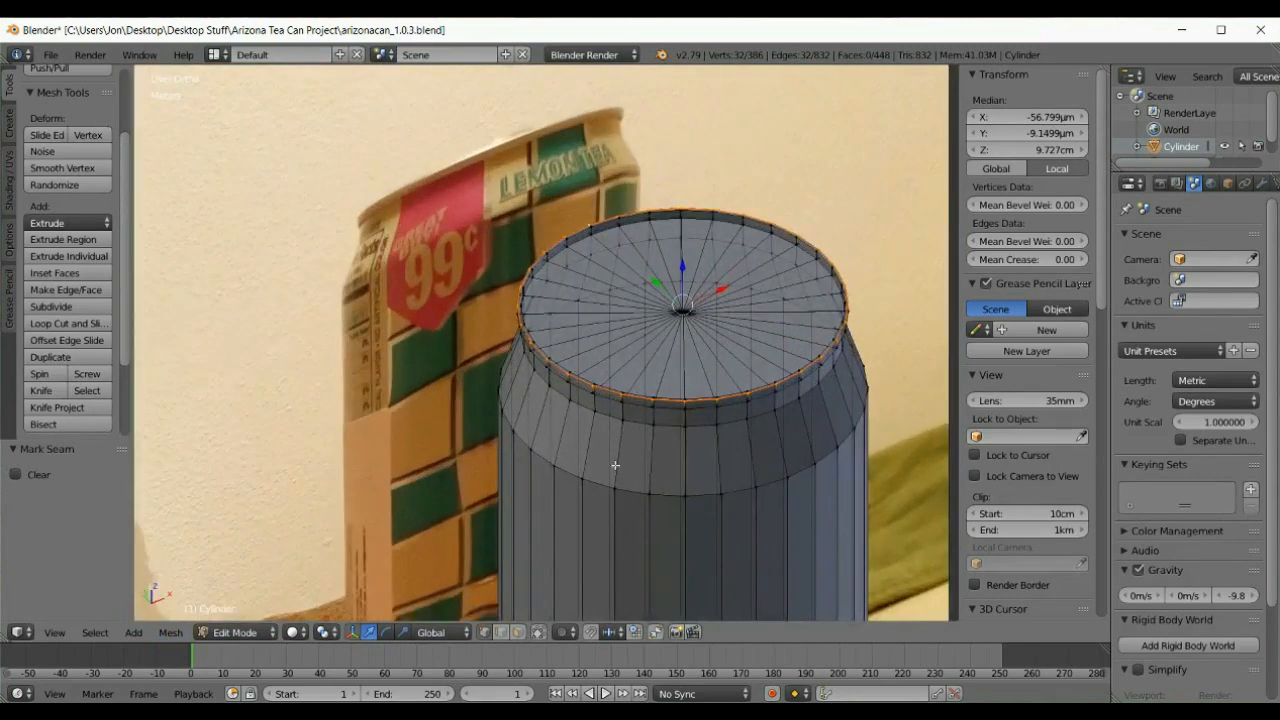
pyautogui.moveTo(637, 456); pyautogui.dragTo(670, 356, button='middle')
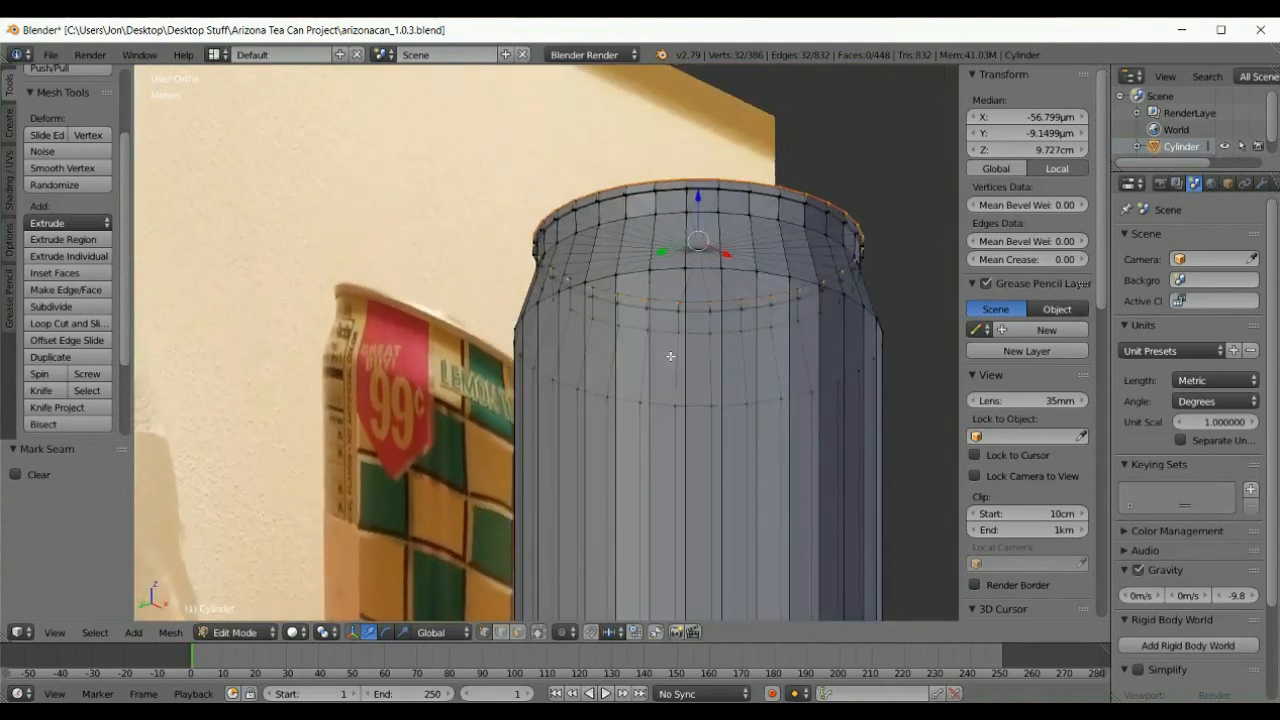
pyautogui.scroll(3, 672, 215)
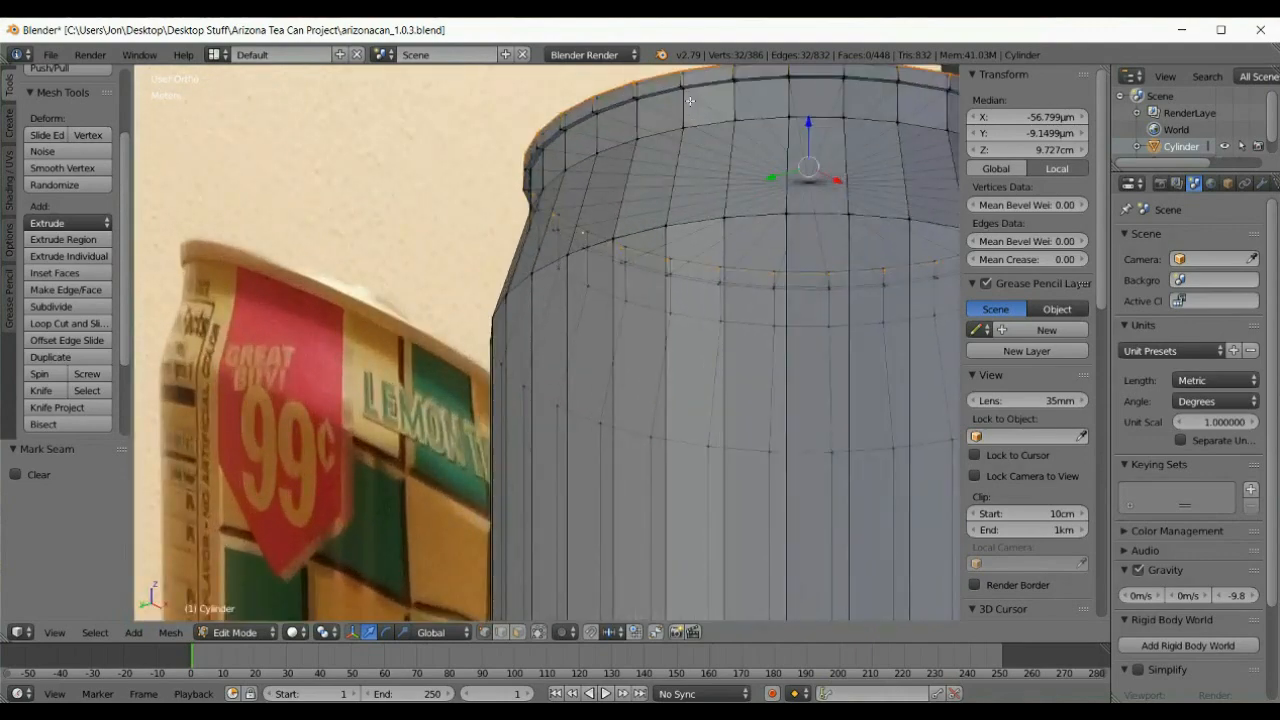
pyautogui.scroll(1, 690, 101)
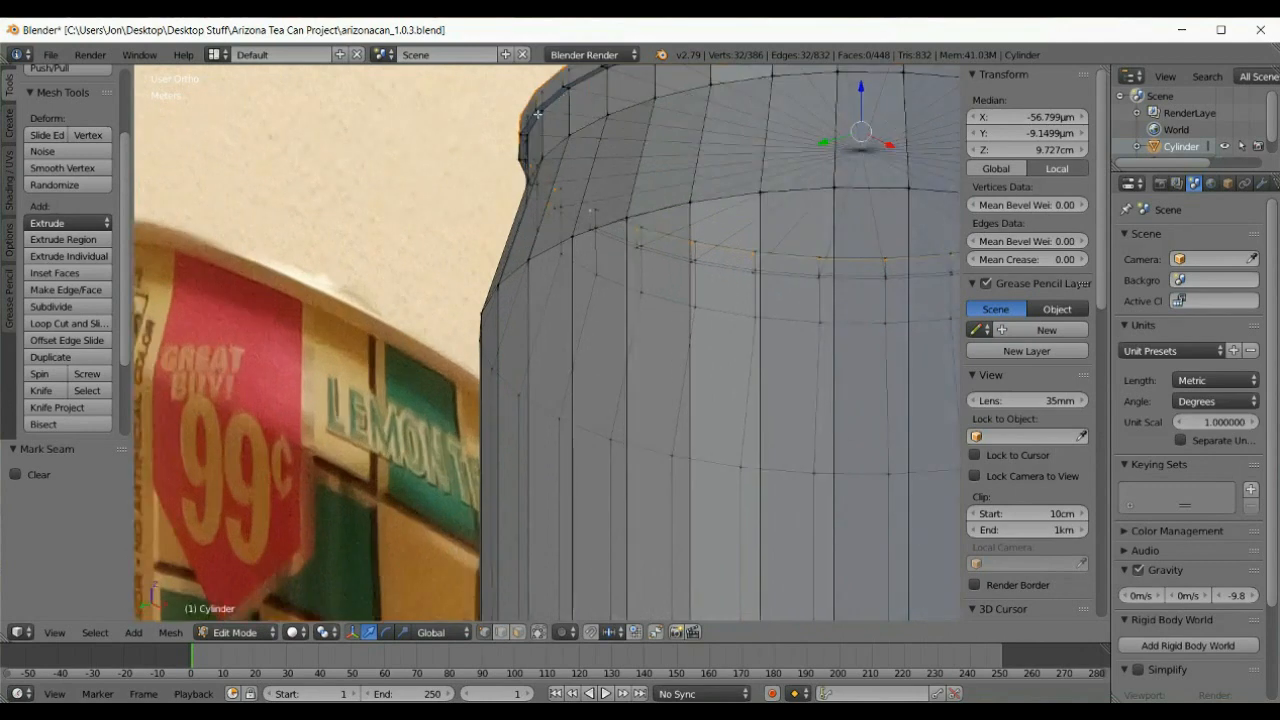
pyautogui.scroll(-4, 680, 130)
pyautogui.moveTo(708, 205); pyautogui.dragTo(683, 312, button='middle')
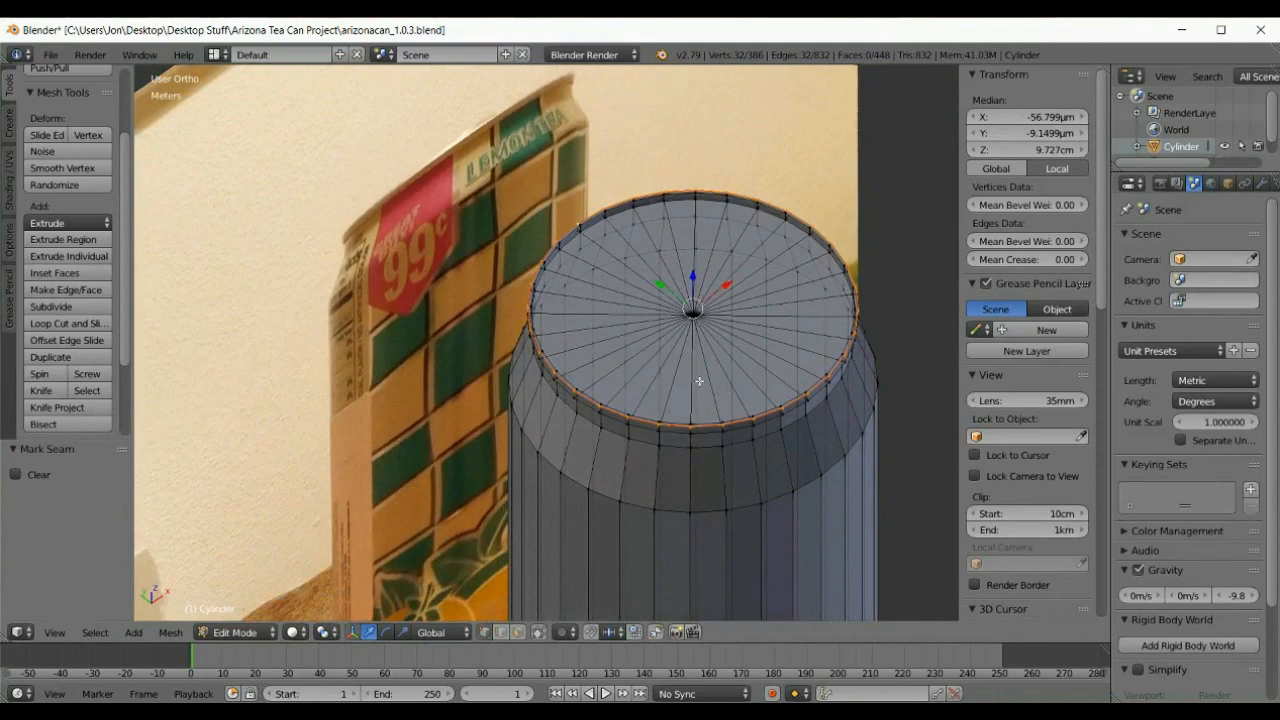
pyautogui.scroll(-5, 689, 392)
pyautogui.moveTo(663, 421); pyautogui.dragTo(630, 428, button='middle')
pyautogui.scroll(4, 601, 382)
pyautogui.scroll(2, 601, 382)
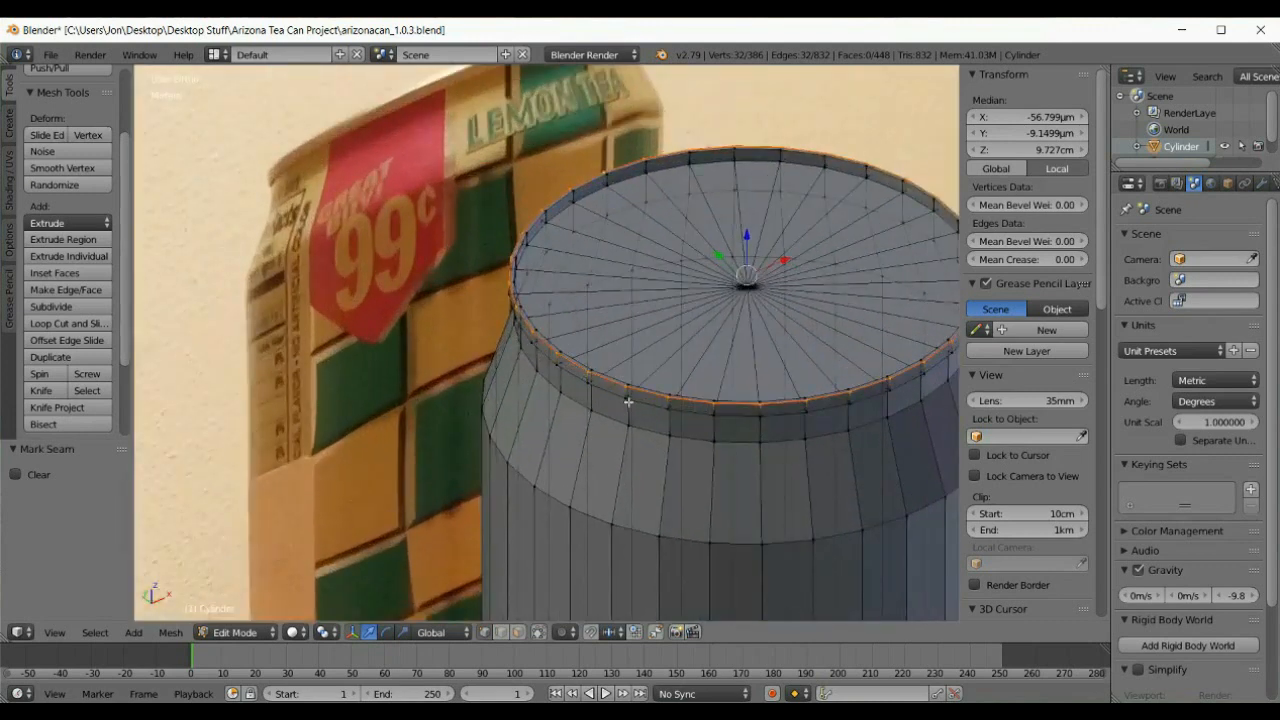
pyautogui.moveTo(628, 424); pyautogui.dragTo(647, 294, button='middle')
pyautogui.scroll(2, 693, 100)
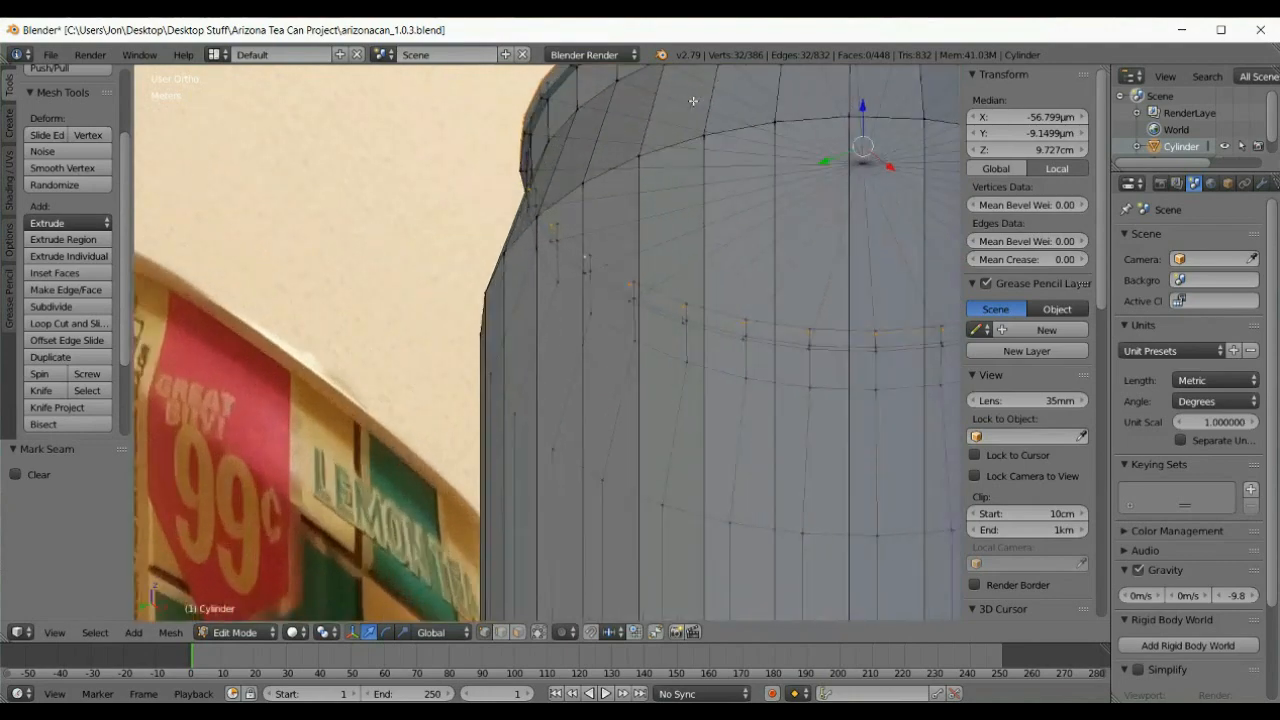
pyautogui.scroll(-1, 686, 109)
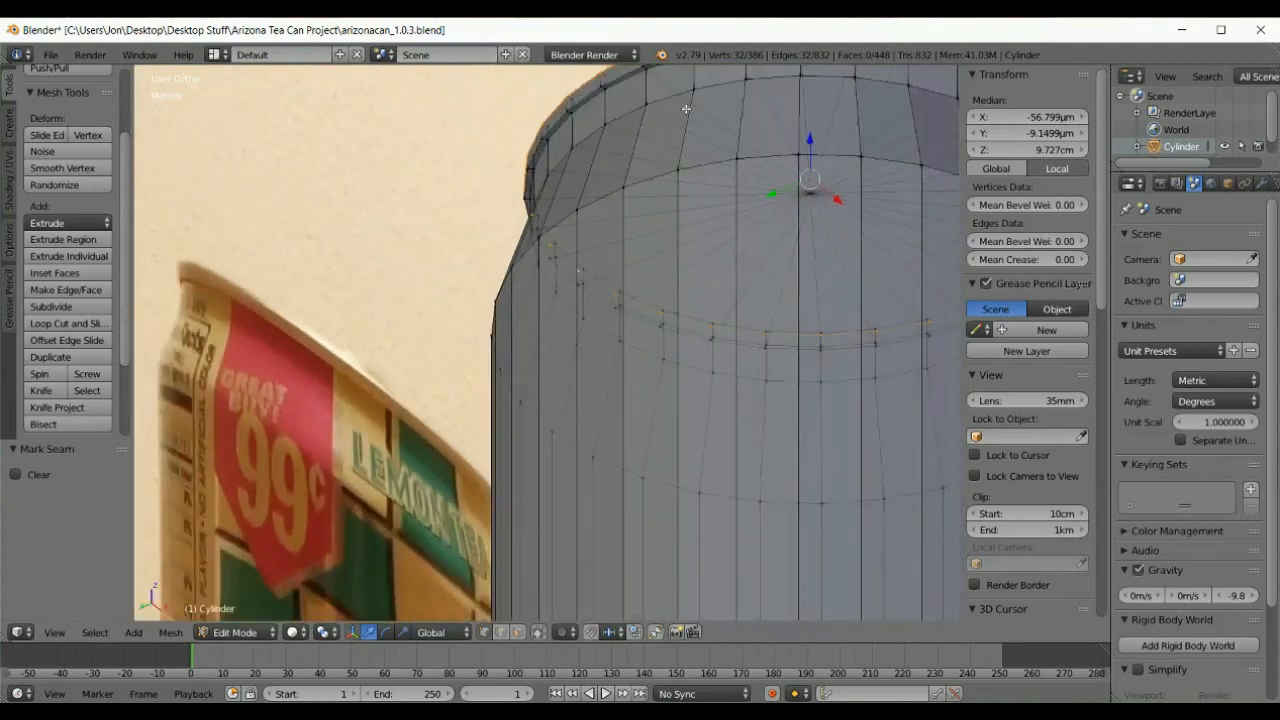
# Step: Select the first vertices along the bottom edge of the rim's inner wall, where it meets the can's lid
pyautogui.keyDown('shift'); pyautogui.scroll(11, 686, 109); pyautogui.keyUp('shift')
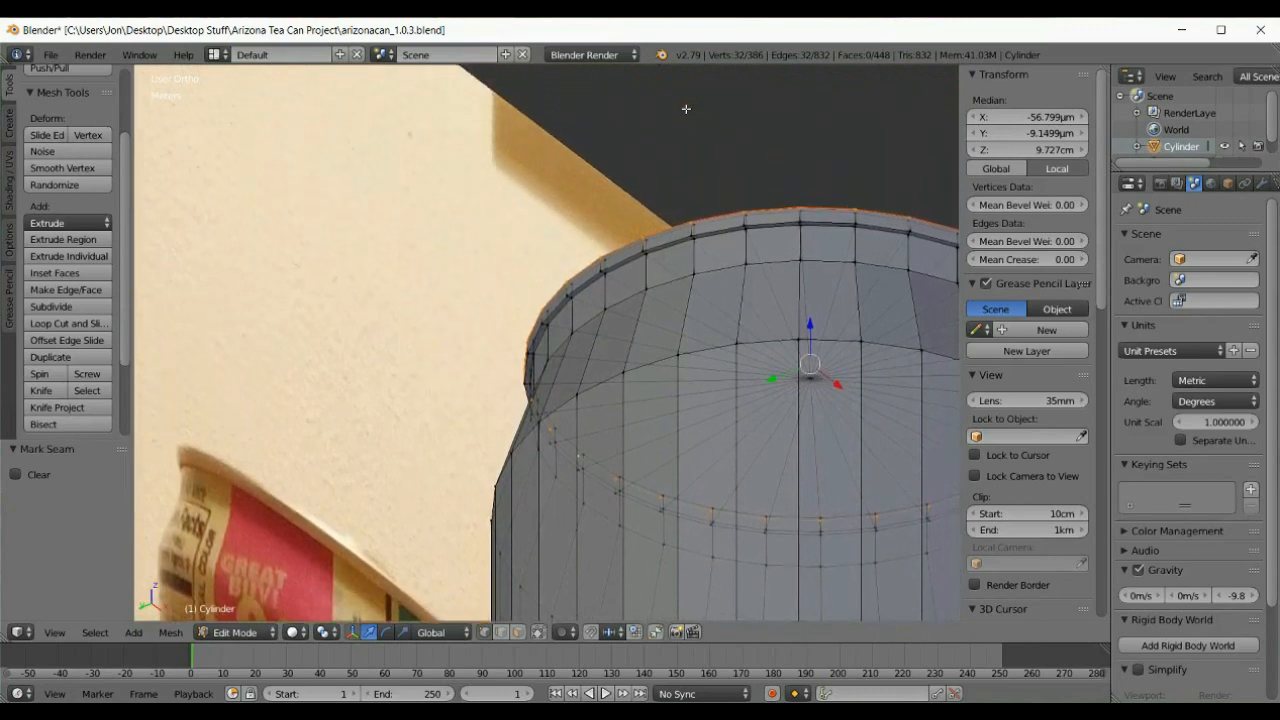
pyautogui.keyDown('shift'); pyautogui.scroll(2, 686, 109); pyautogui.keyUp('shift')
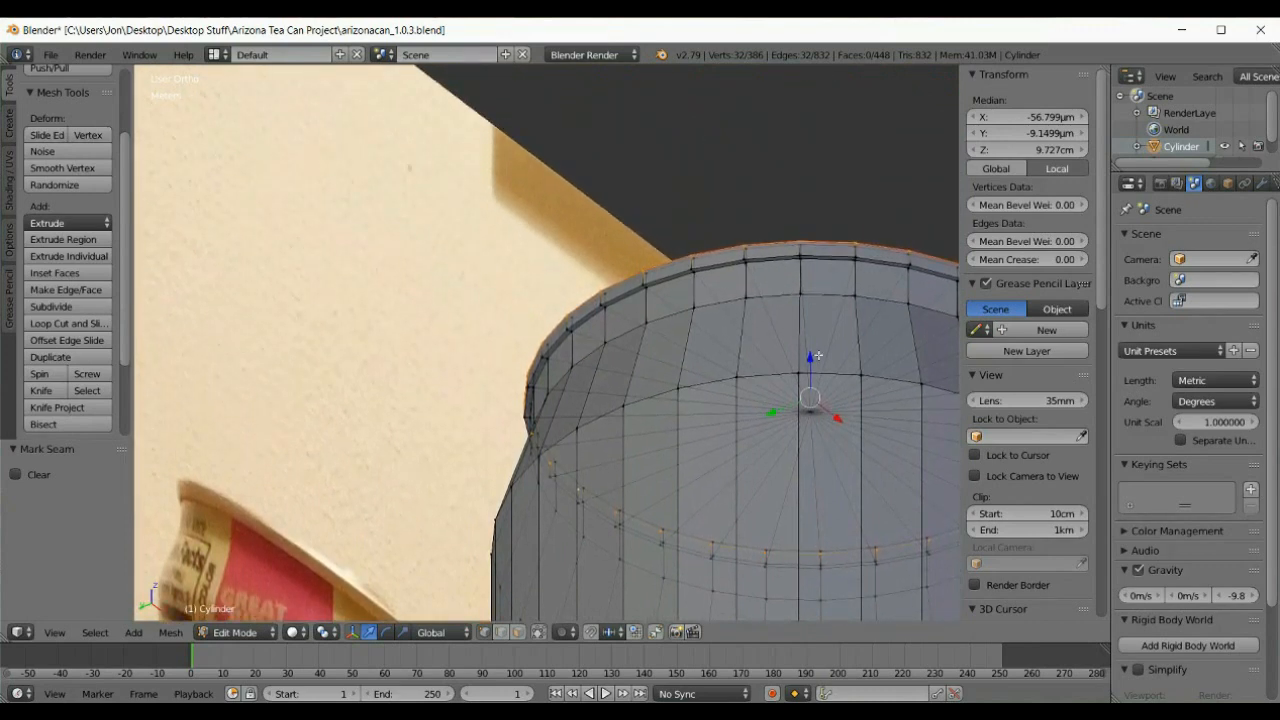
pyautogui.scroll(4, 805, 300)
pyautogui.scroll(1, 808, 253)
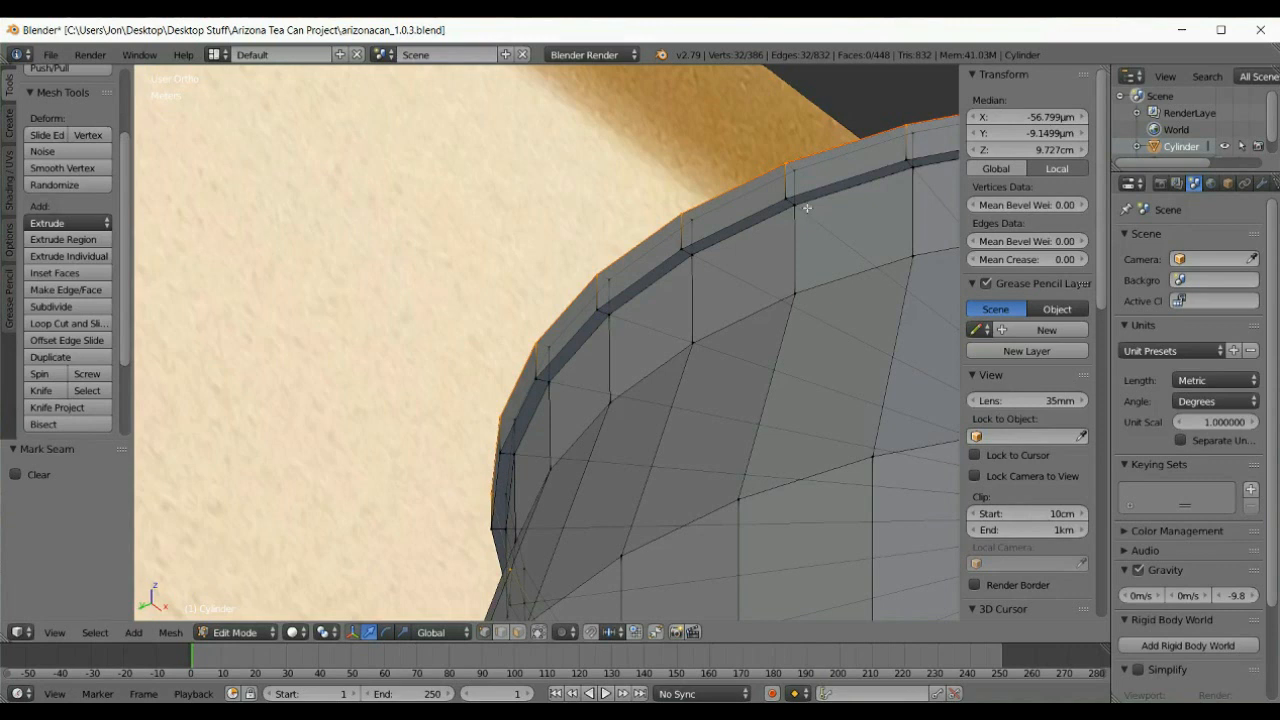
pyautogui.rightClick(796, 206)
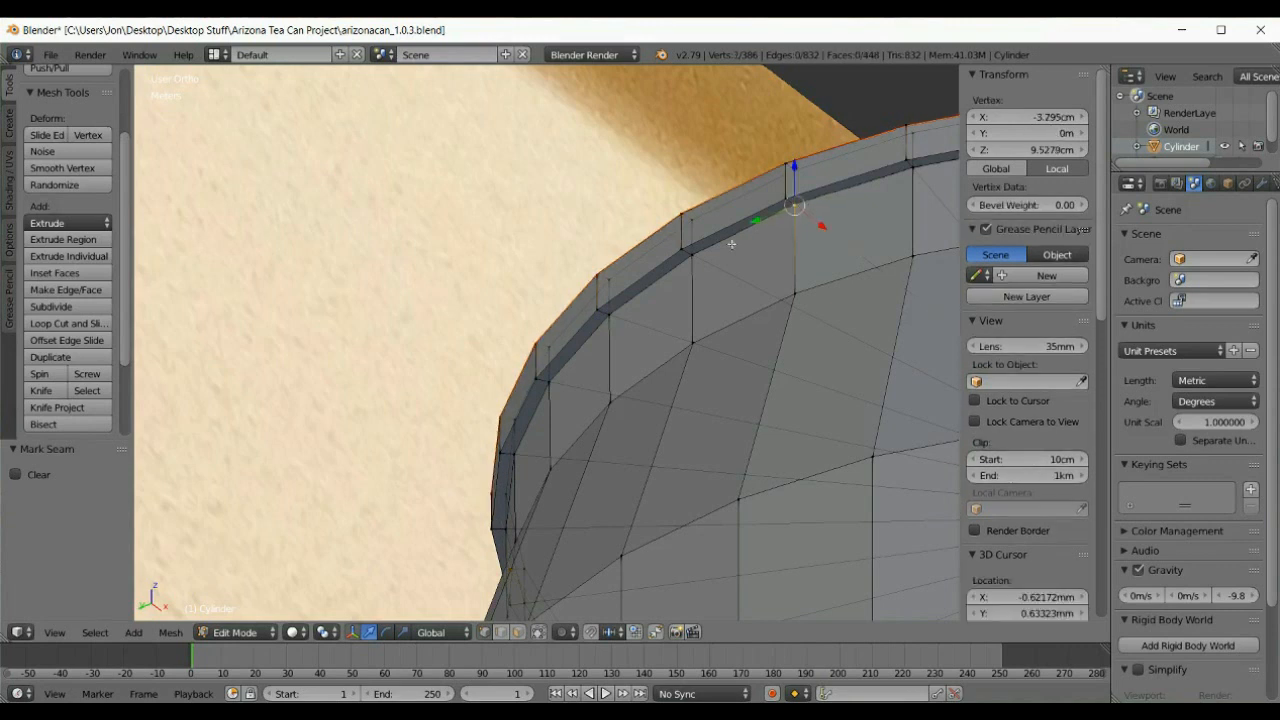
pyautogui.keyDown('shift'); pyautogui.rightClick(695, 258); pyautogui.keyUp('shift')
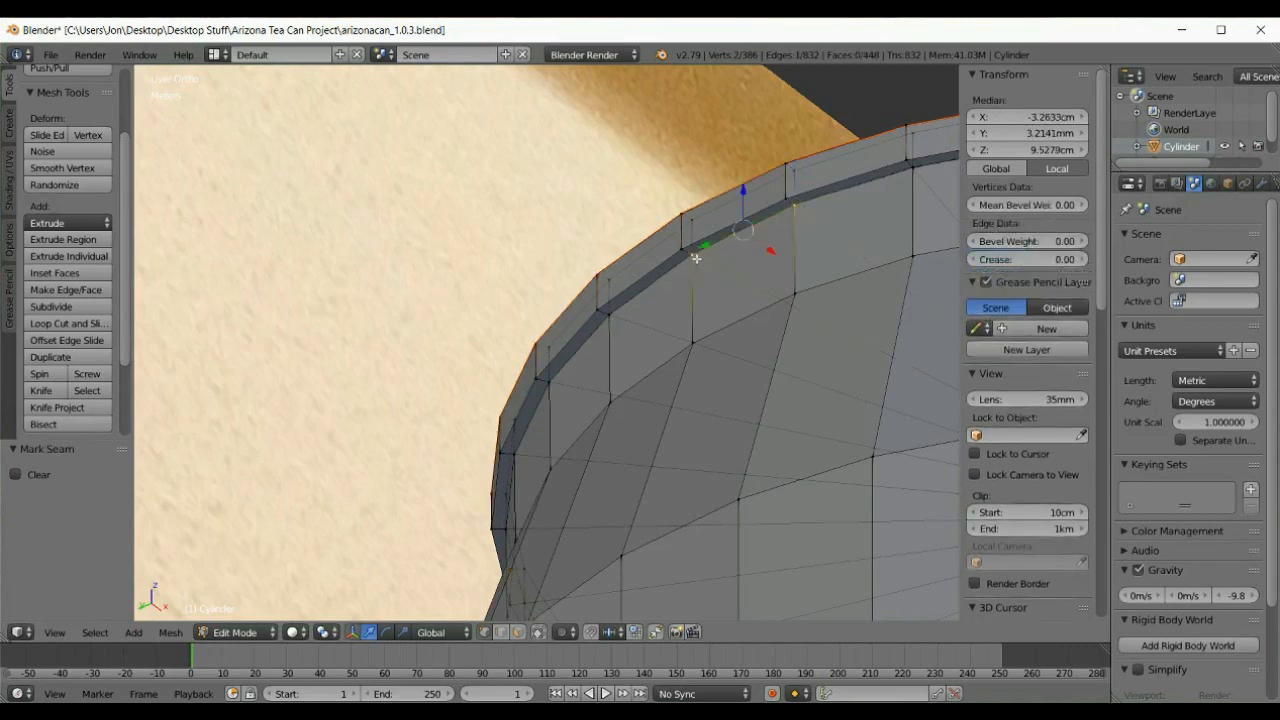
pyautogui.keyDown('shift'); pyautogui.rightClick(614, 314); pyautogui.keyUp('shift')
pyautogui.keyDown('shift'); pyautogui.rightClick(916, 174); pyautogui.keyUp('shift')
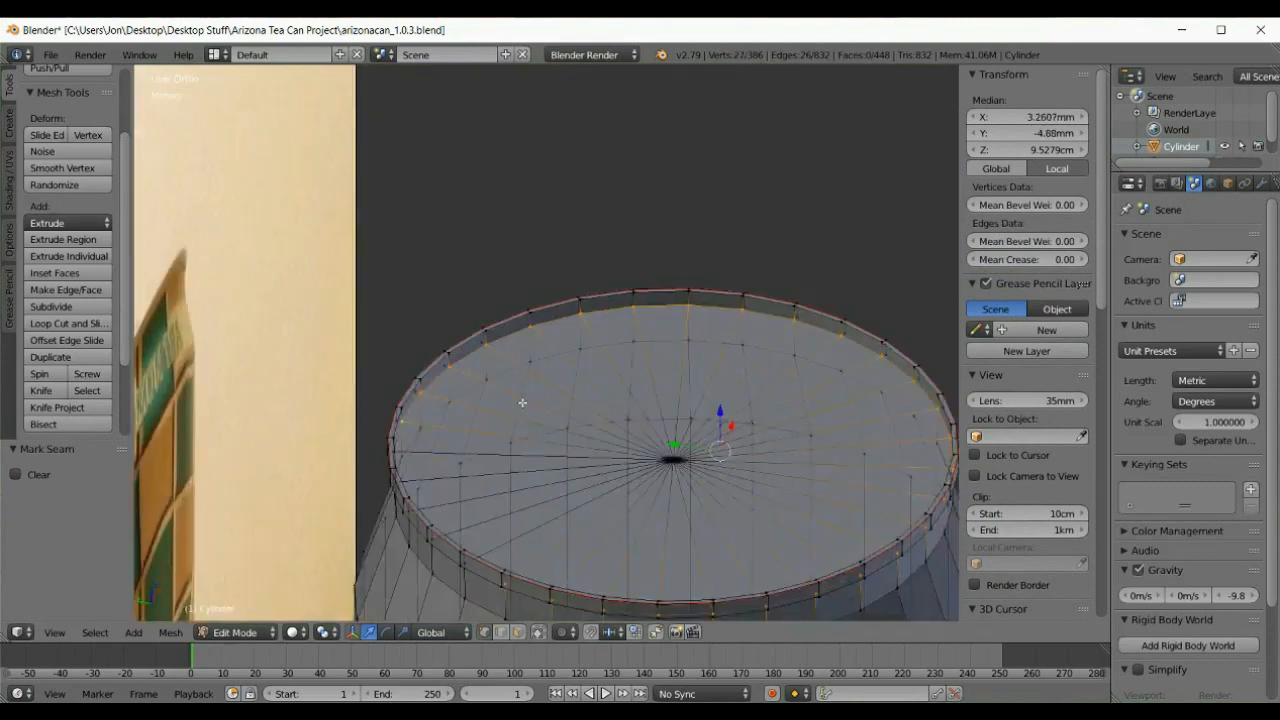
# Step: Add the remaining vertices around the lid's outer edge to the selection until the inner loop is closed
pyautogui.moveTo(512, 423); pyautogui.dragTo(441, 427, button='middle')
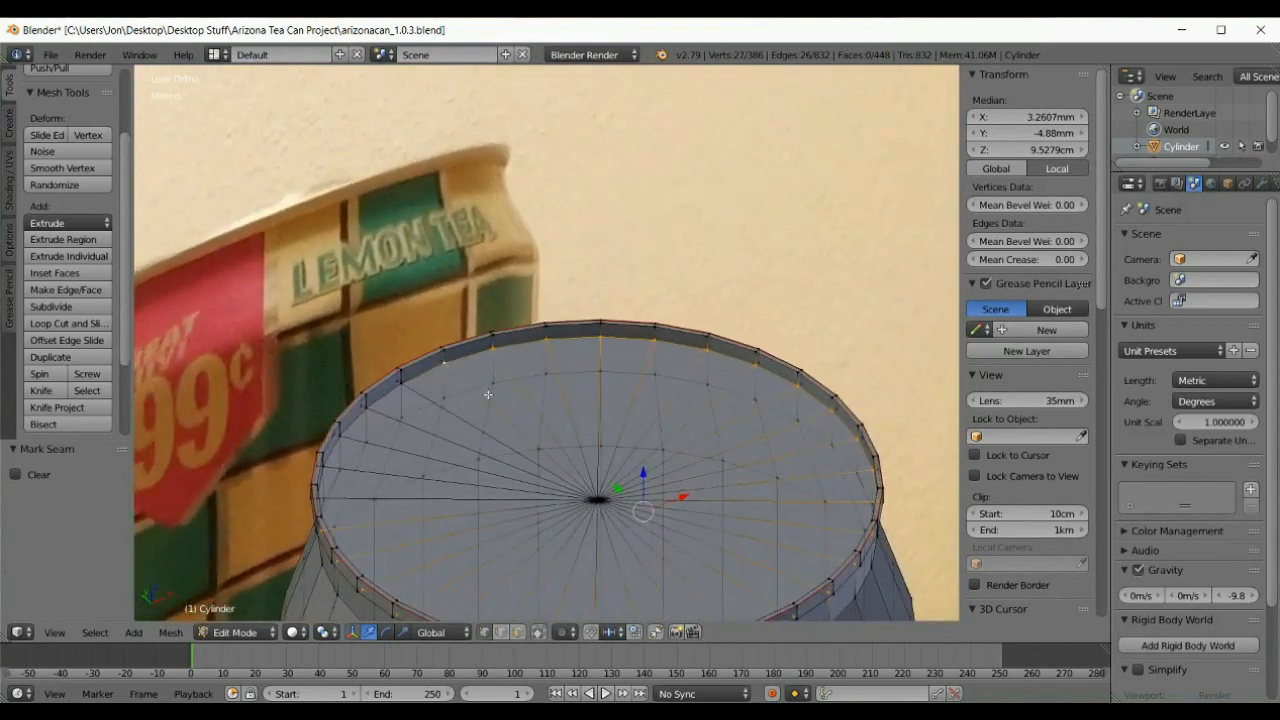
pyautogui.scroll(3, 413, 432)
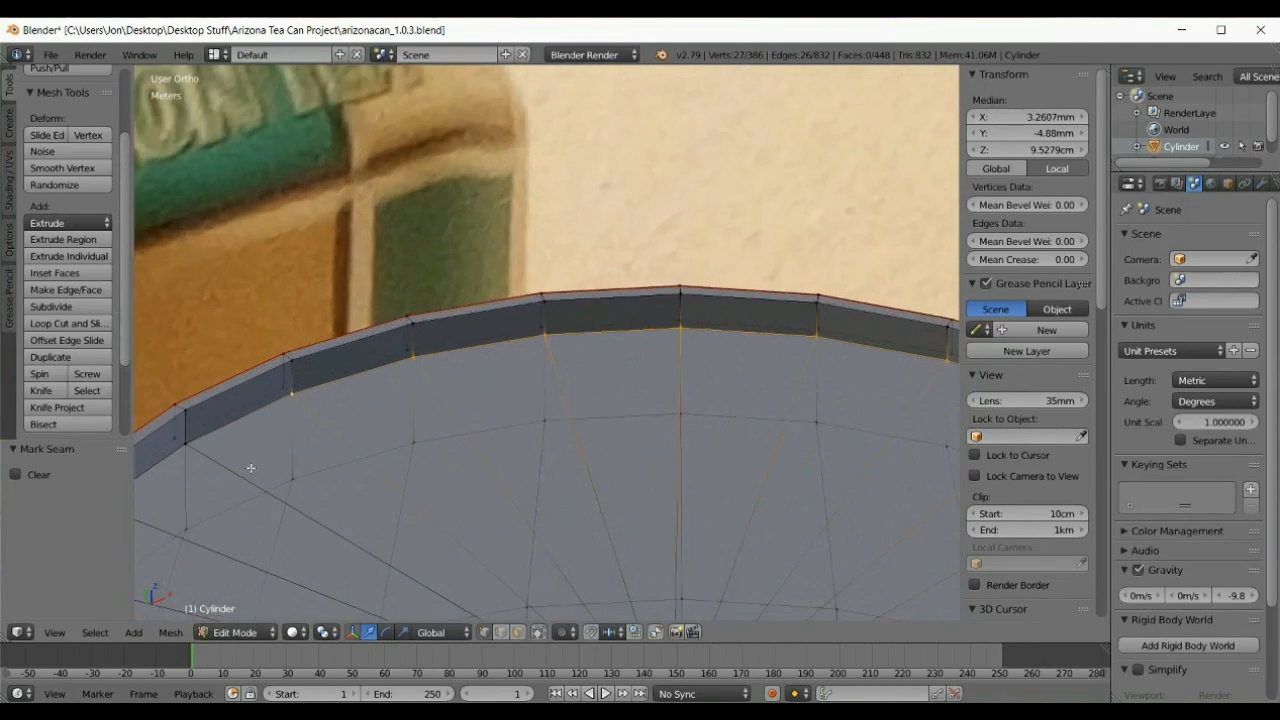
pyautogui.keyDown('ctrl'); pyautogui.scroll(-8, 216, 493); pyautogui.keyUp('ctrl')
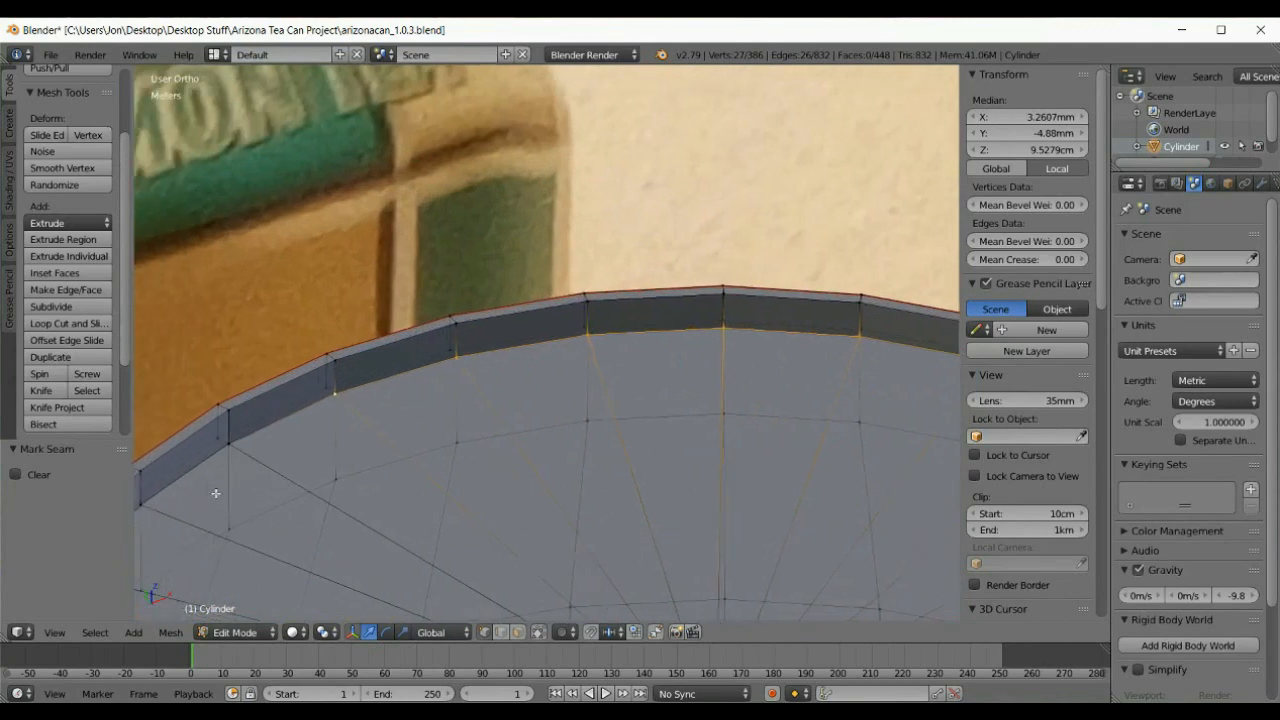
pyautogui.keyDown('ctrl'); pyautogui.scroll(-1, 216, 493); pyautogui.keyUp('ctrl')
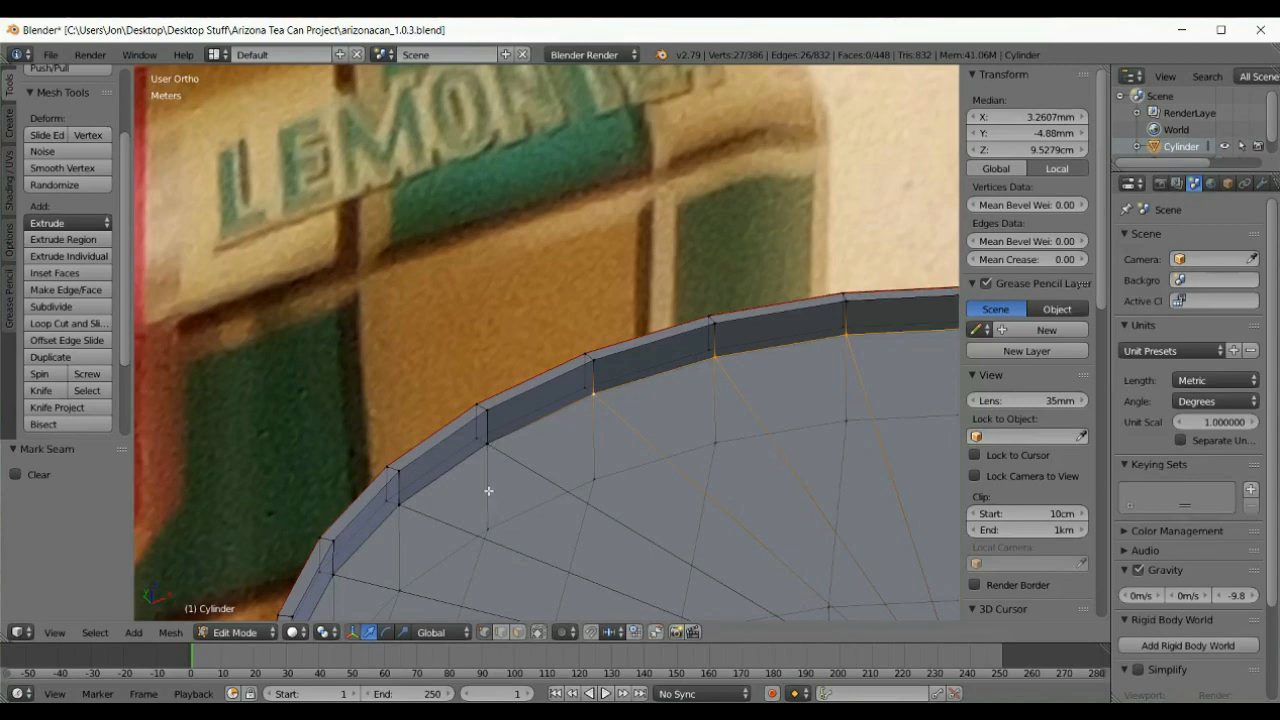
pyautogui.keyDown('shift'); pyautogui.click(491, 449); pyautogui.keyUp('shift')
pyautogui.keyDown('shift'); pyautogui.click(400, 507); pyautogui.keyUp('shift')
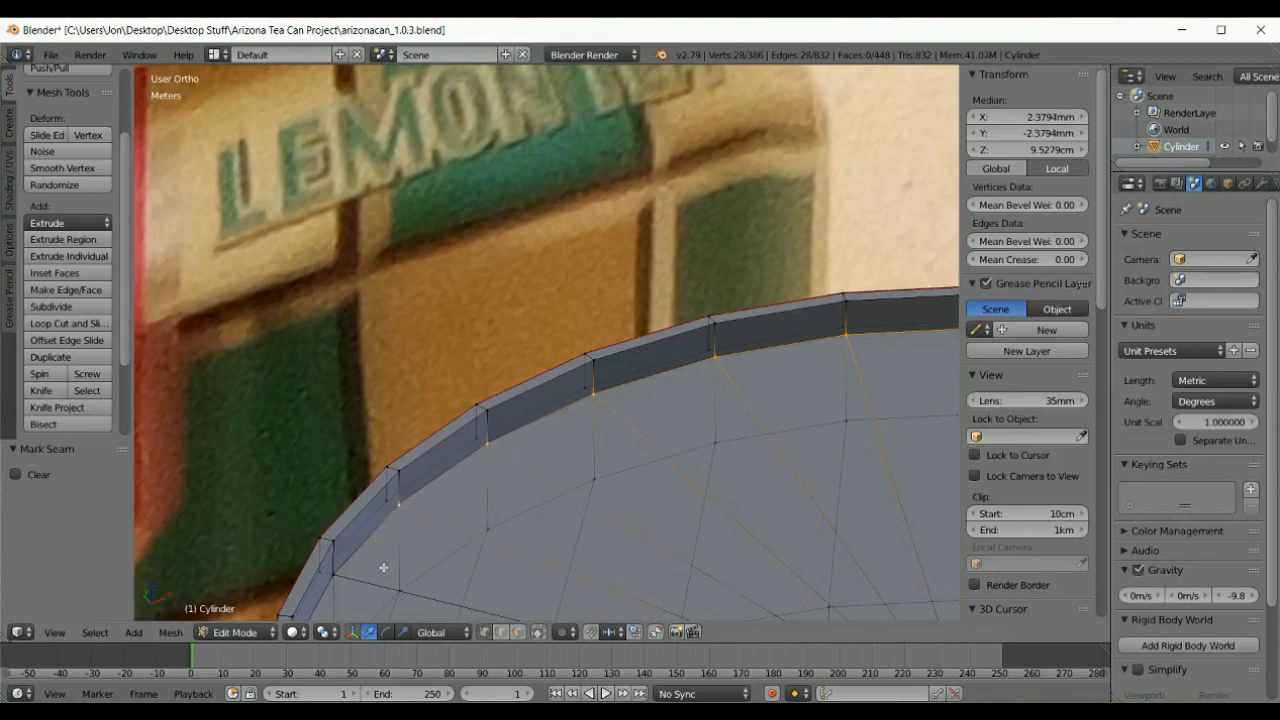
pyautogui.keyDown('shift'); pyautogui.rightClick(345, 579); pyautogui.keyUp('shift')
pyautogui.moveTo(503, 553); pyautogui.dragTo(289, 540, button='middle')
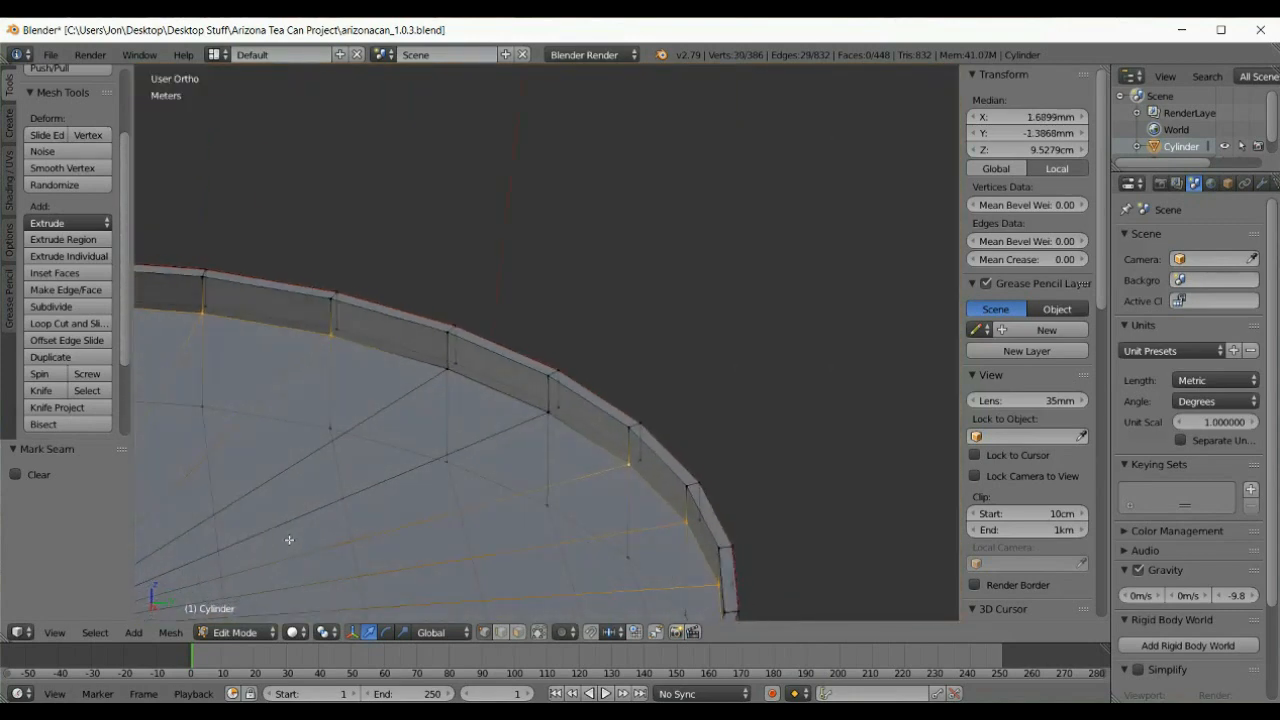
pyautogui.keyDown('shift'); pyautogui.rightClick(541, 426); pyautogui.keyUp('shift')
pyautogui.keyDown('shift'); pyautogui.rightClick(430, 378); pyautogui.keyUp('shift')
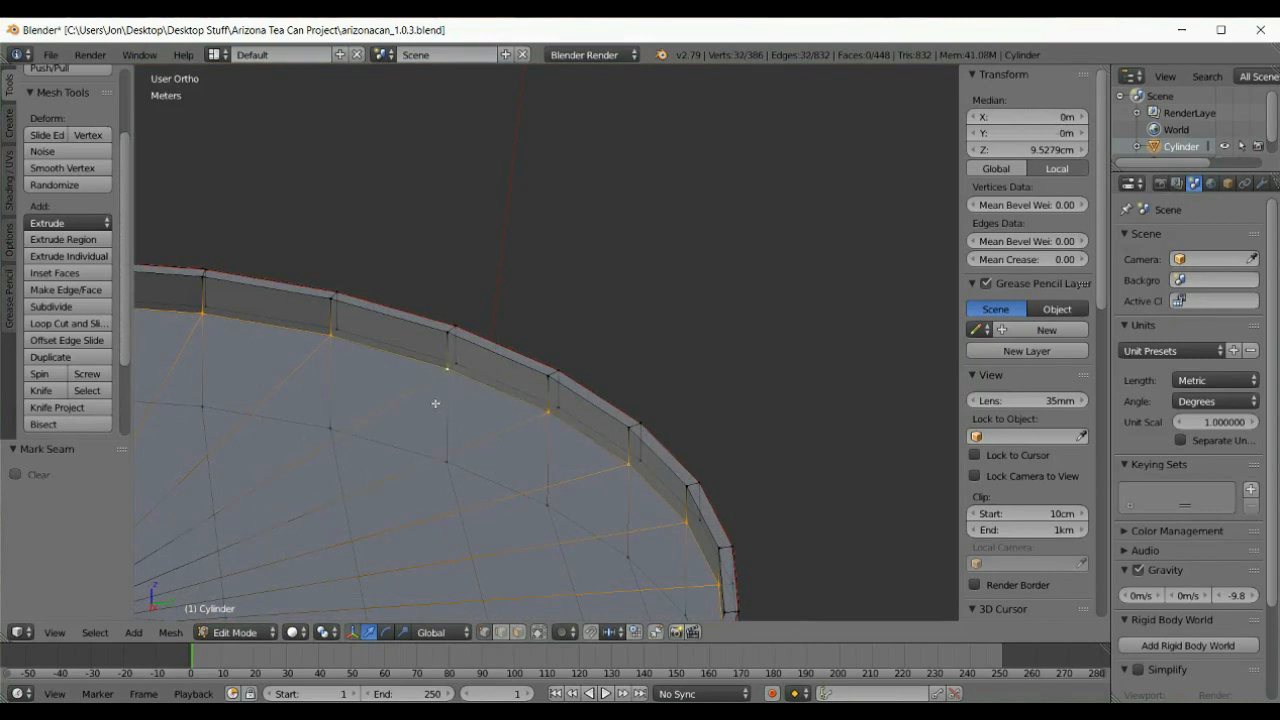
# Step: Mark the selected loop between the lid and the rim's inner wall as a seam
pyautogui.scroll(-7, 435, 403)
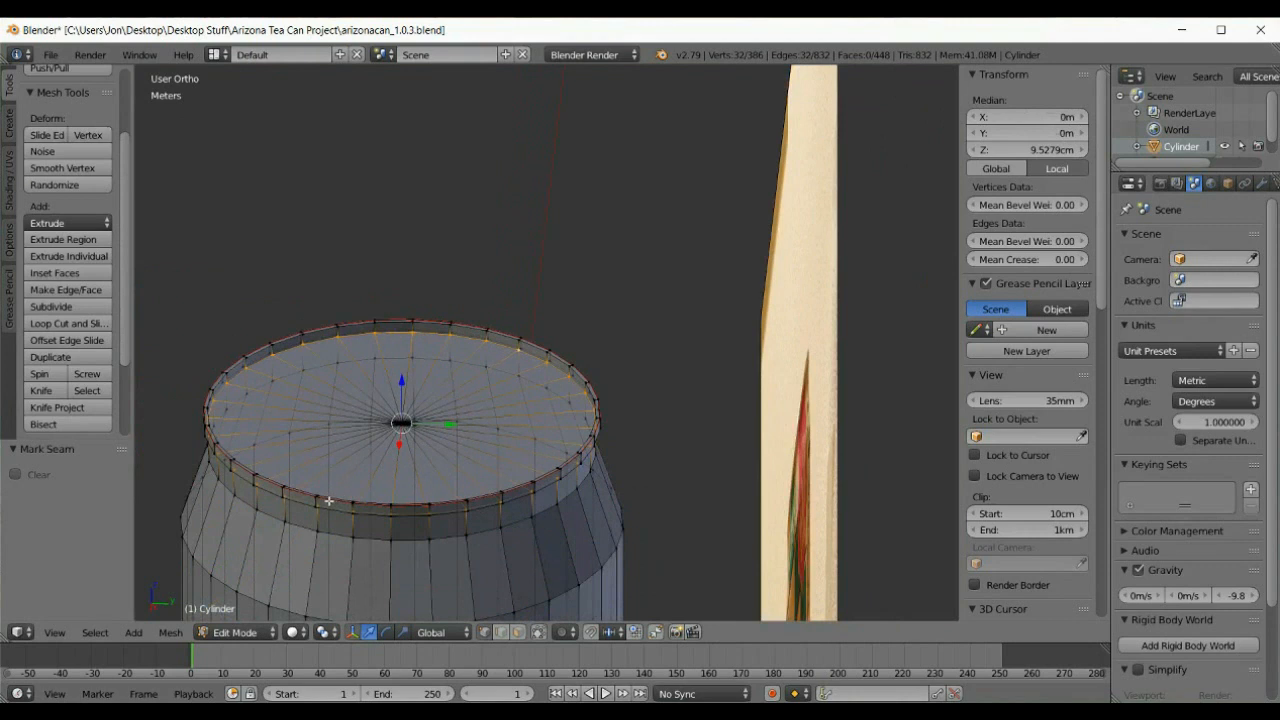
pyautogui.scroll(1, 329, 501)
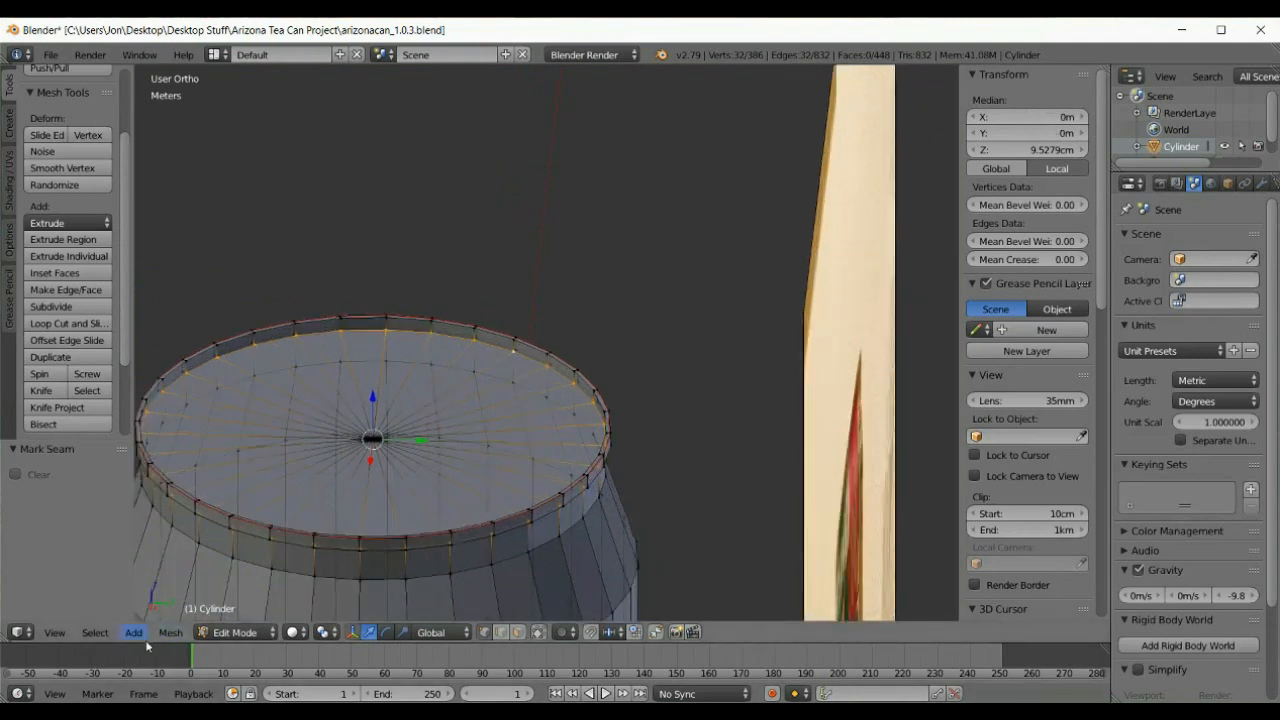
pyautogui.click(171, 633)
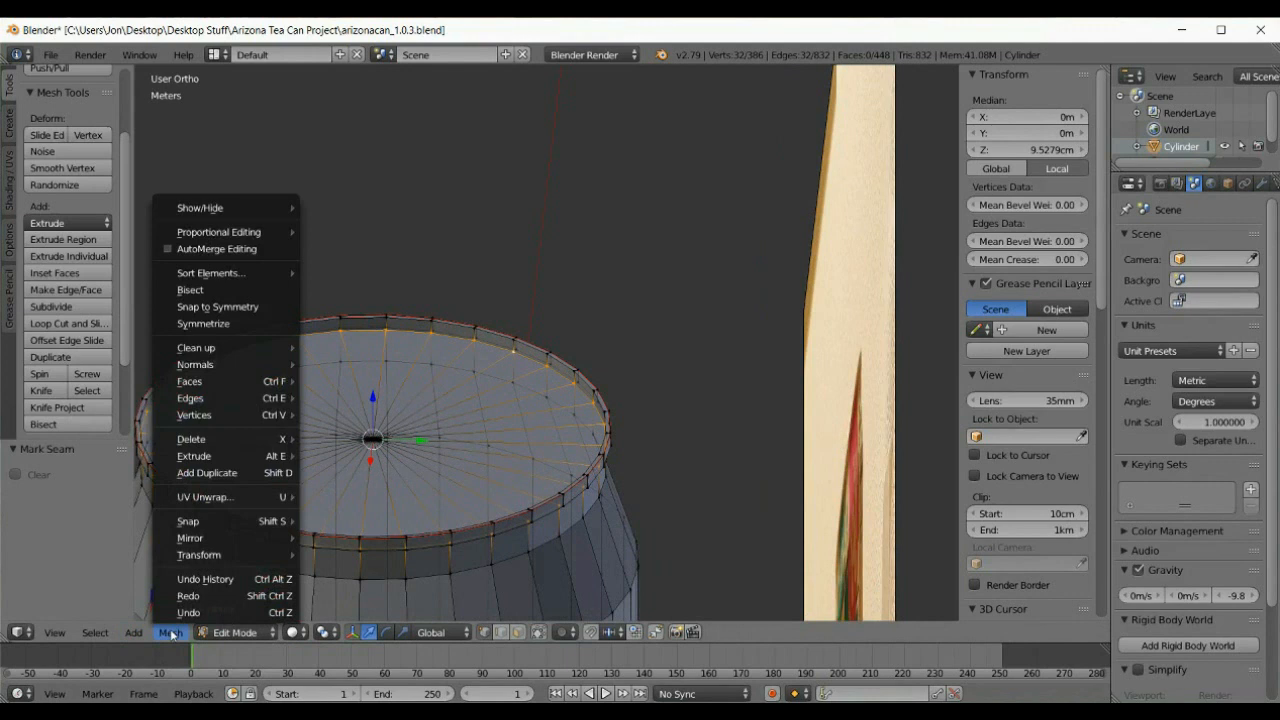
pyautogui.moveTo(285, 403)
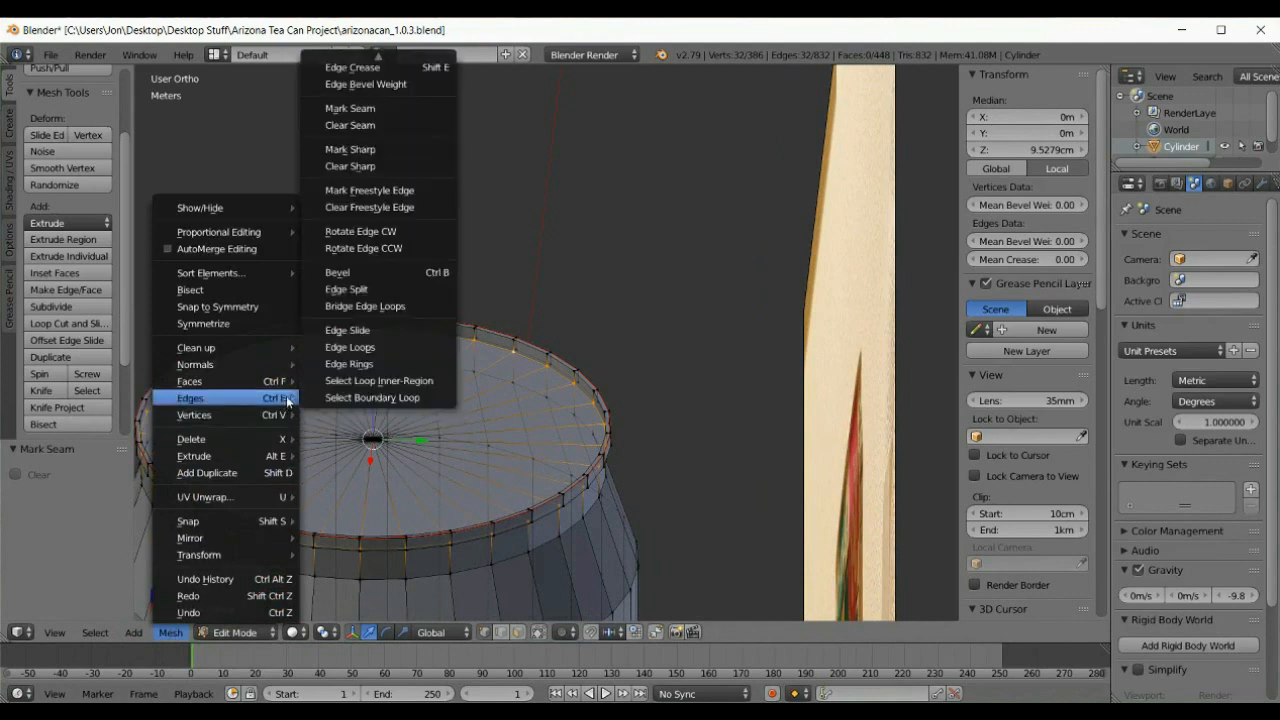